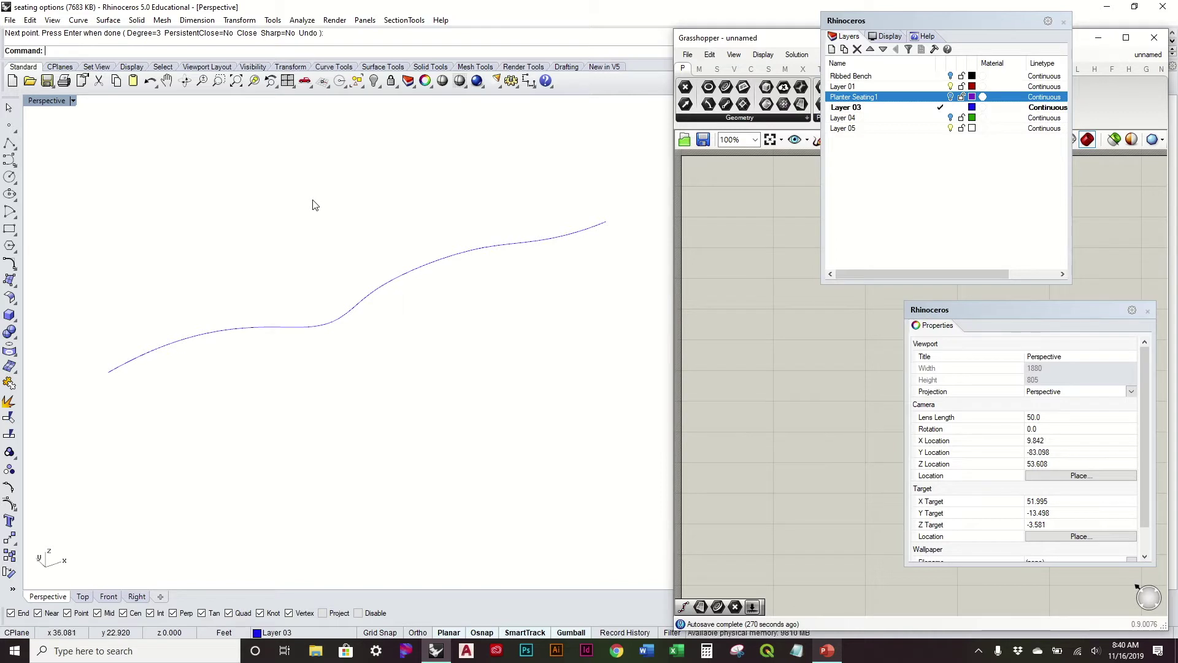
- Place a Curve parameter on the Grasshopper canvas and reference the wavy Rhino curve in it
right_click_drag(313, 204, 318, 232)
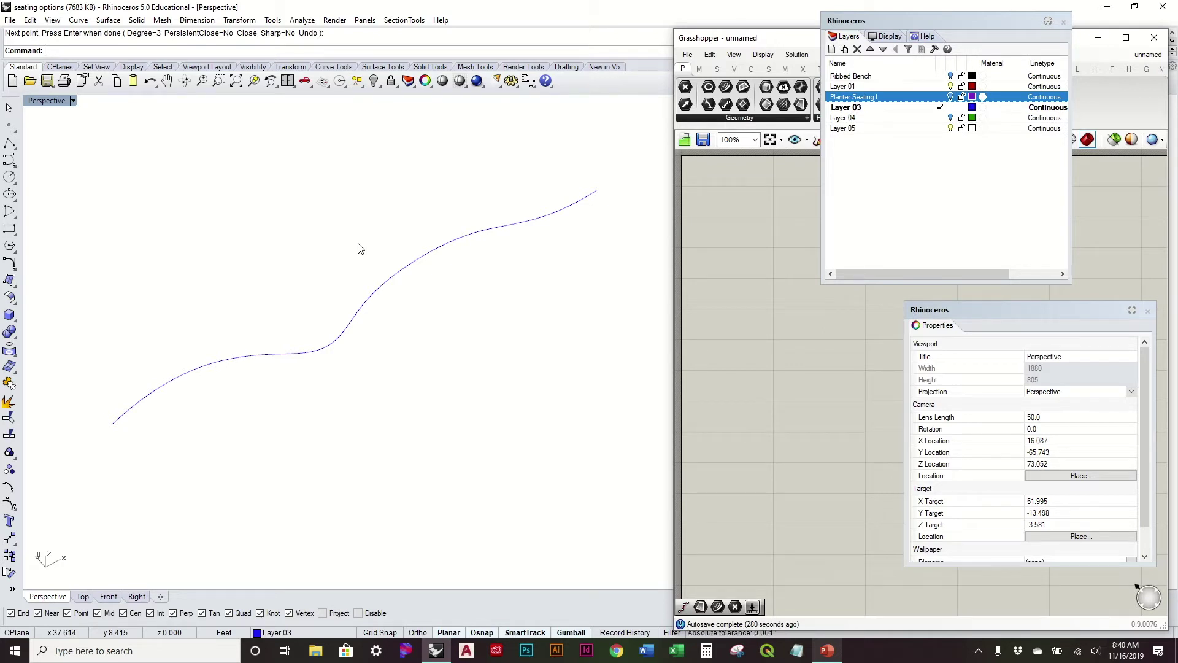
left_click(717, 334)
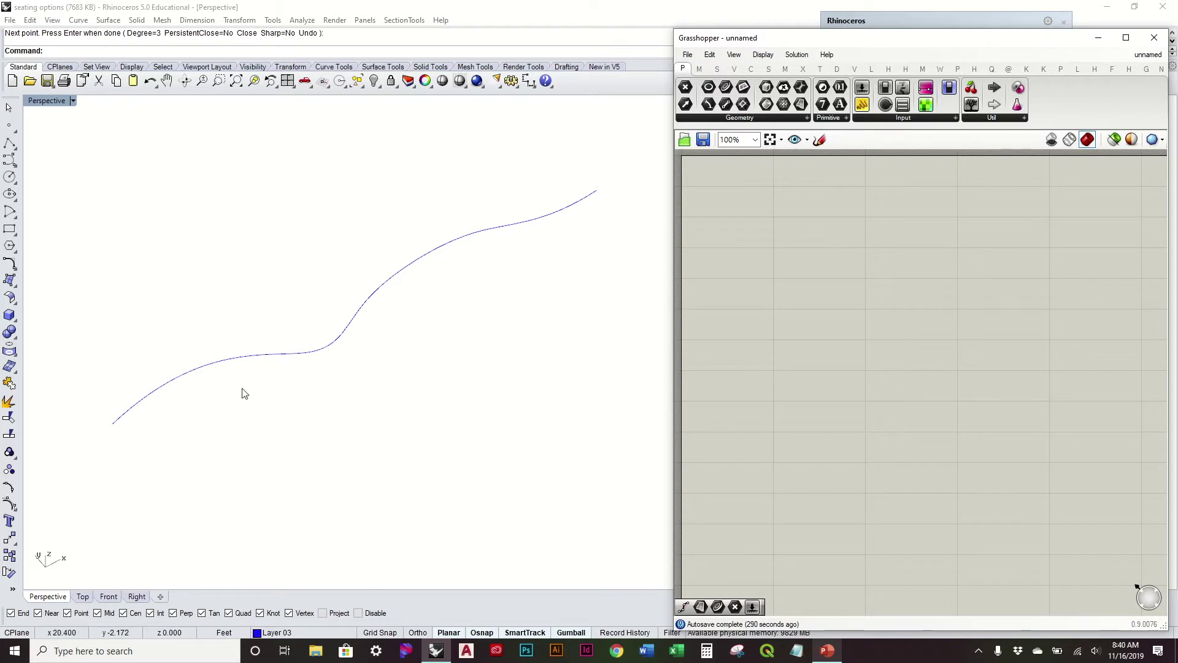
right_click_drag(378, 379, 405, 337)
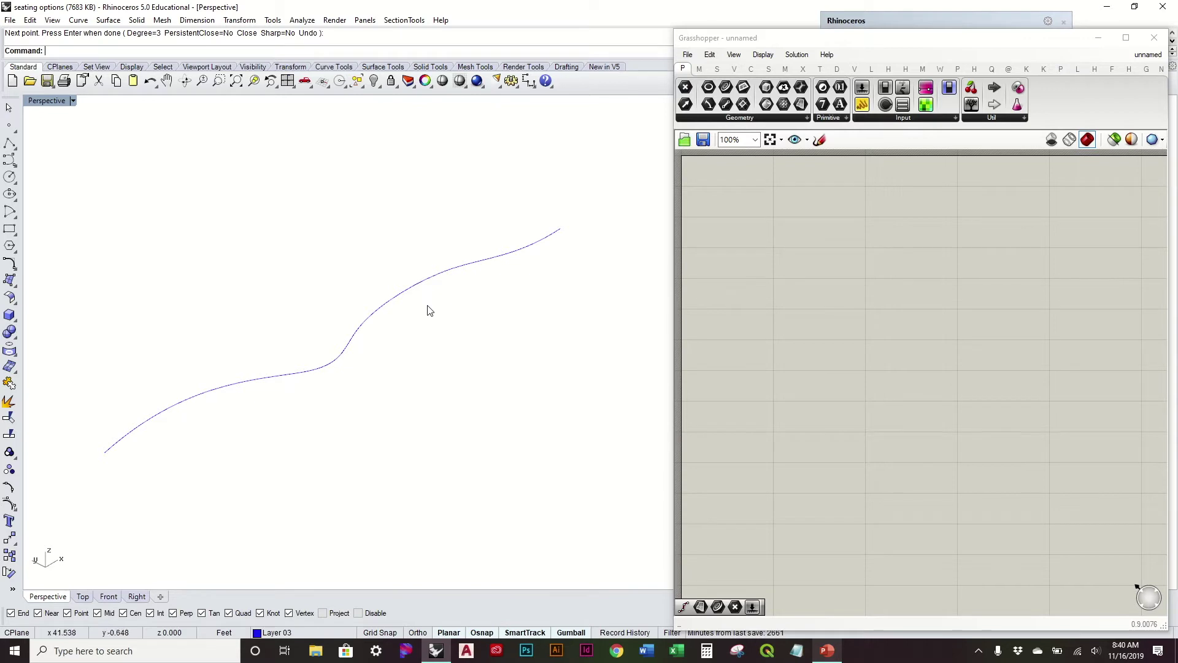
left_click(464, 270)
left_click_drag(726, 105, 732, 193)
right_click(733, 194)
left_click(791, 389)
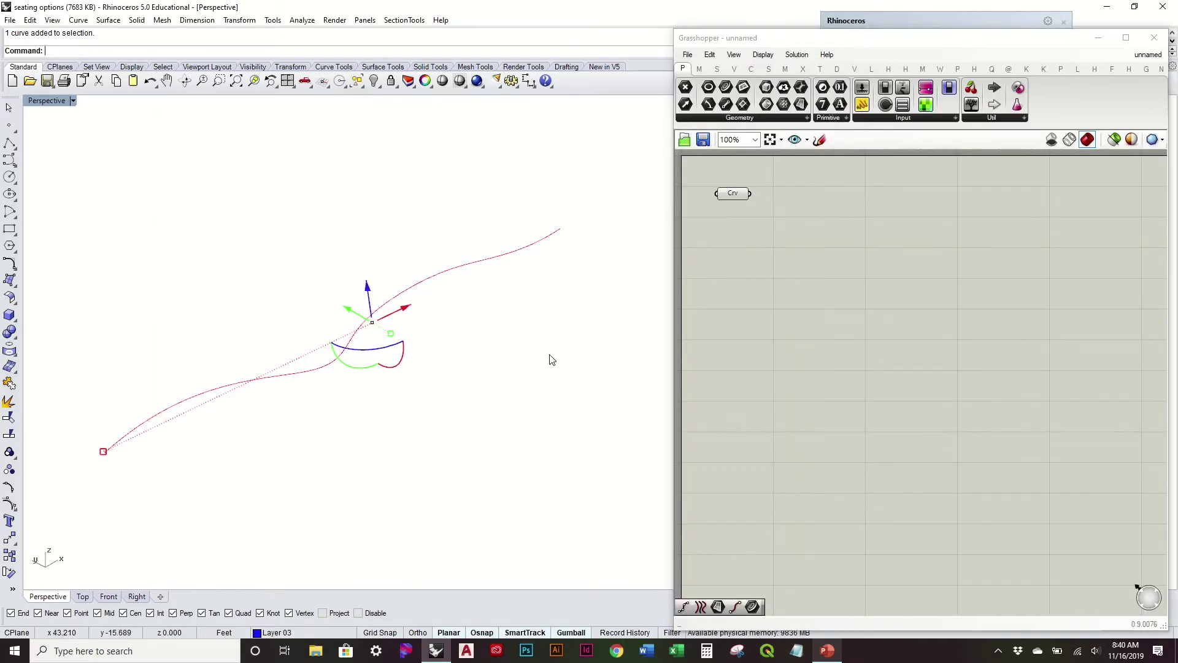
mouse_move(498, 319)
right_mouse_down()
mouse_move(498, 388)
mouse_move(515, 319)
right_mouse_up()
left_click_drag(732, 194, 735, 206)
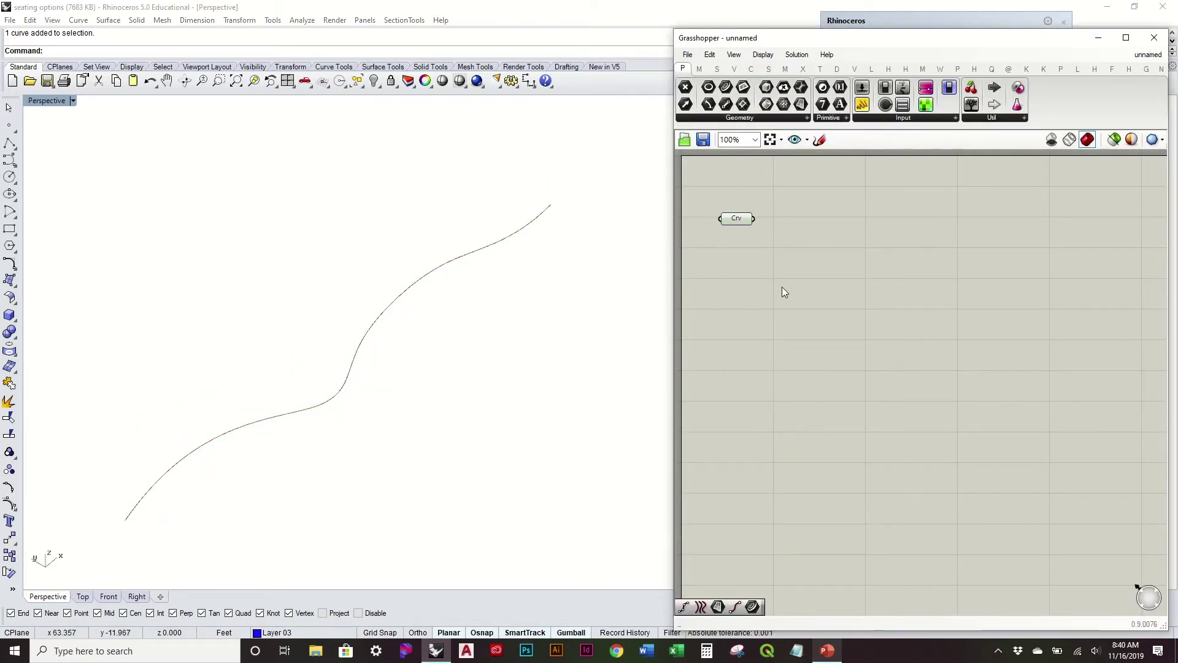
mouse_move(550, 305)
right_mouse_down()
mouse_move(544, 323)
mouse_move(548, 304)
right_mouse_up()
left_click_drag(738, 222, 738, 211)
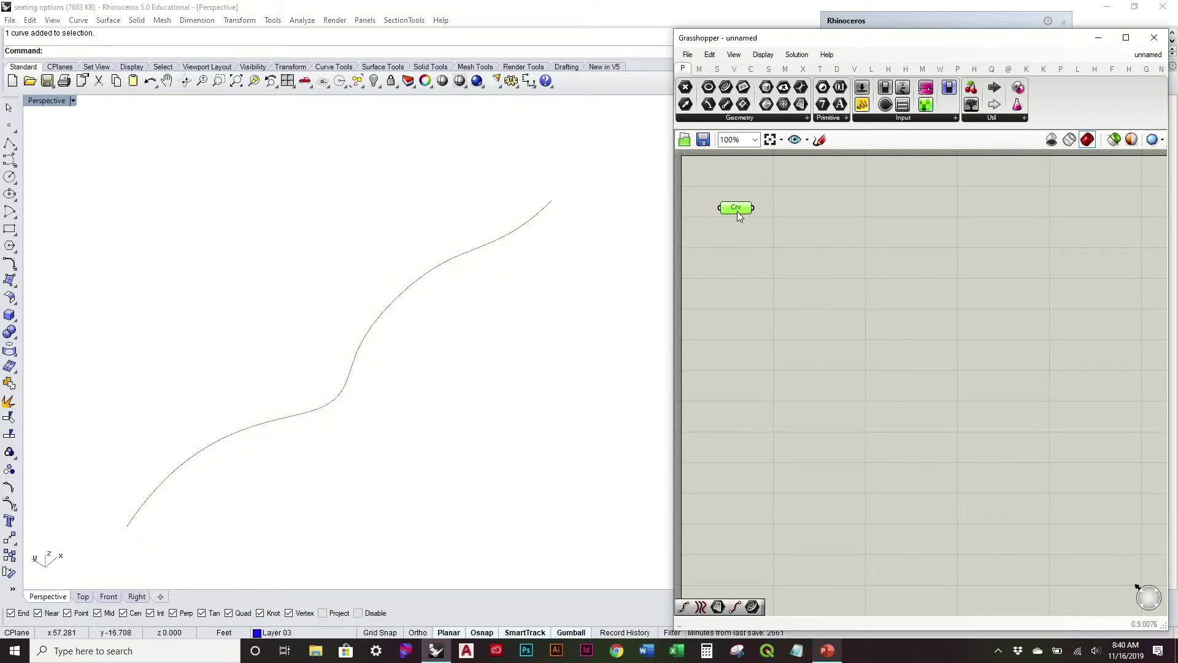
- Add a Divide Curve component fed by the referenced curve
double_click(827, 232)
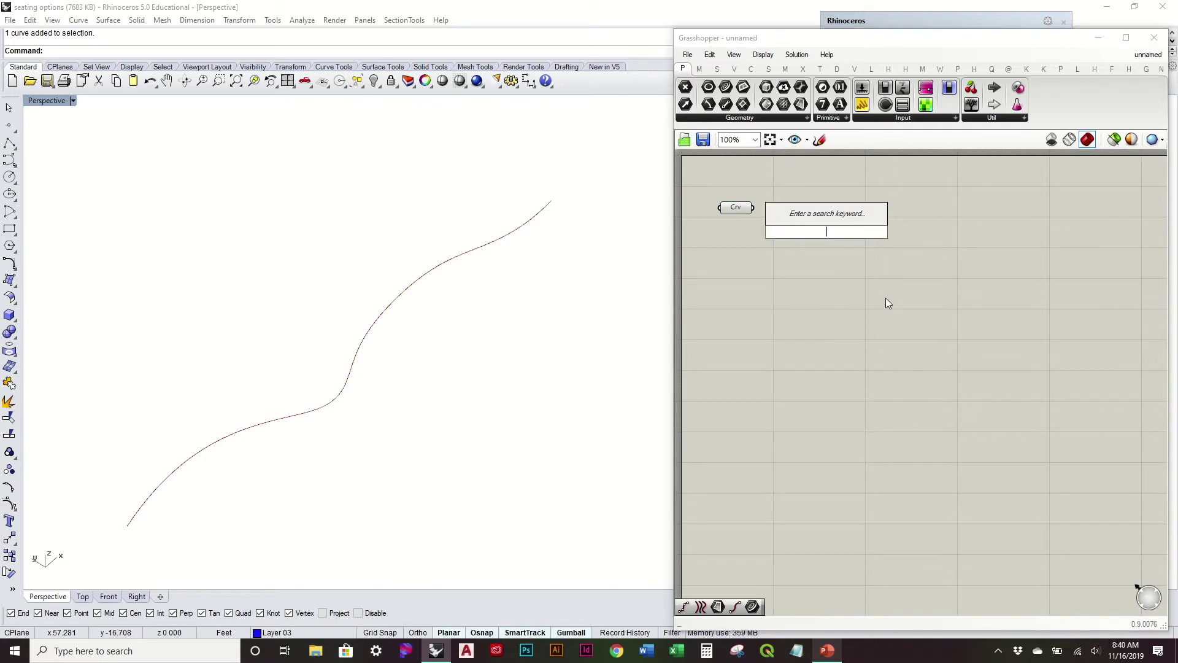
left_click(751, 69)
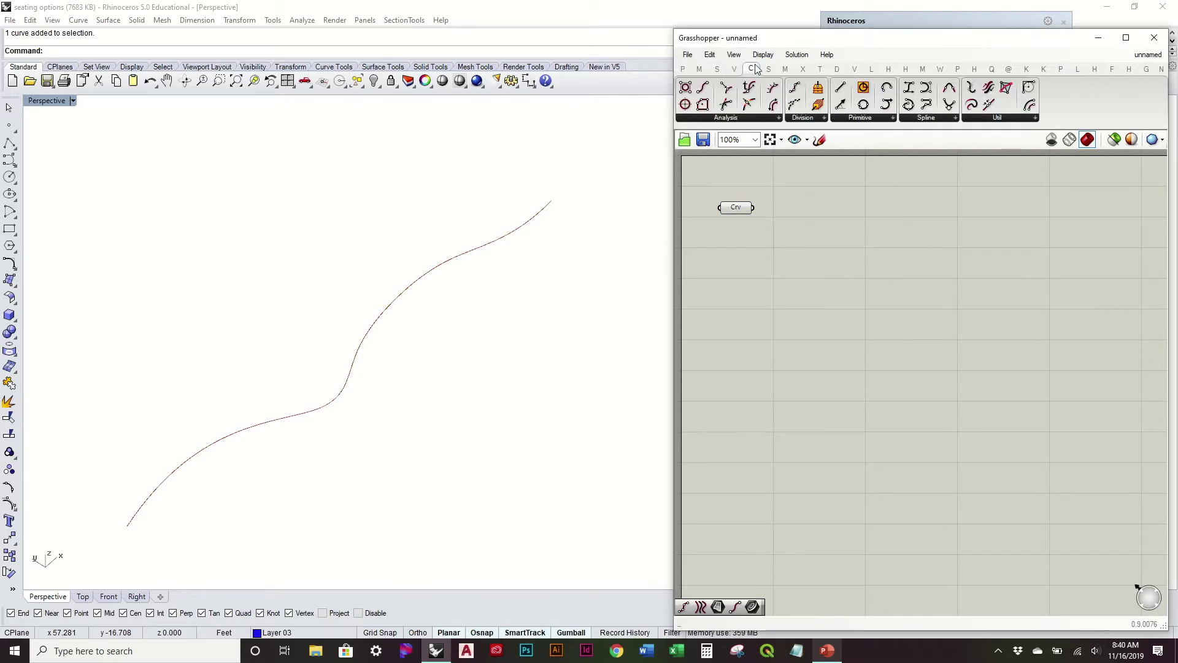
left_click_drag(801, 88, 804, 225)
- Create a number slider, connect it to the Divide Curve count, set it to 40 and tidy the component layout
double_click(745, 274)
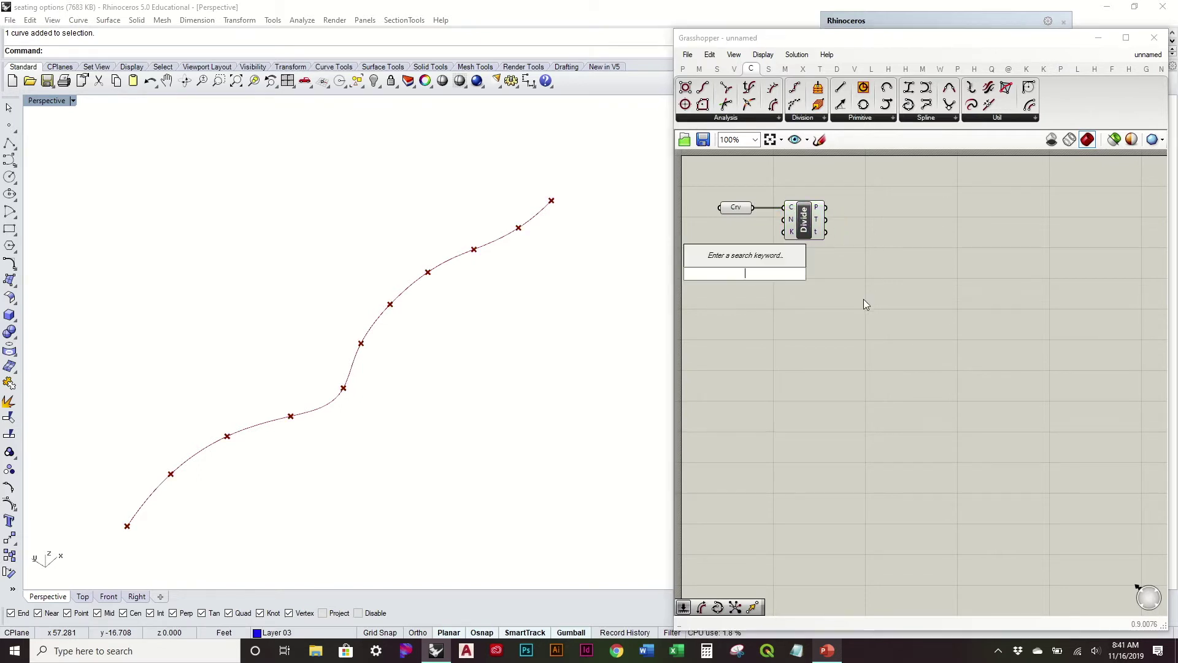
type("15")
key("Return")
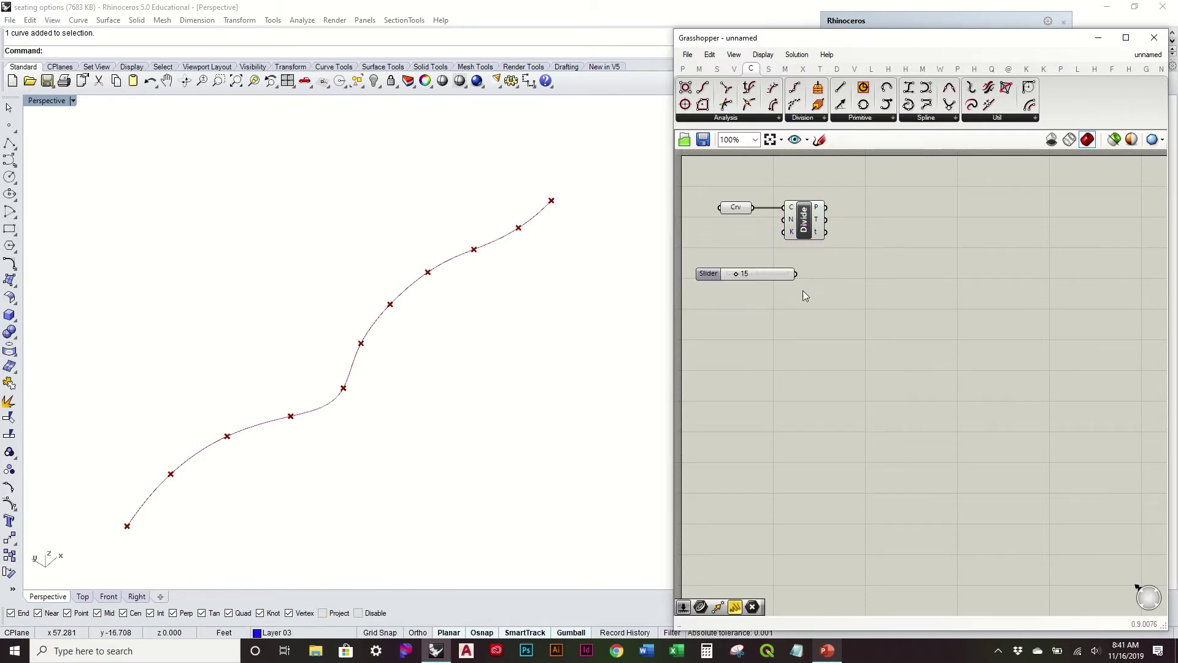
left_click_drag(796, 274, 784, 220)
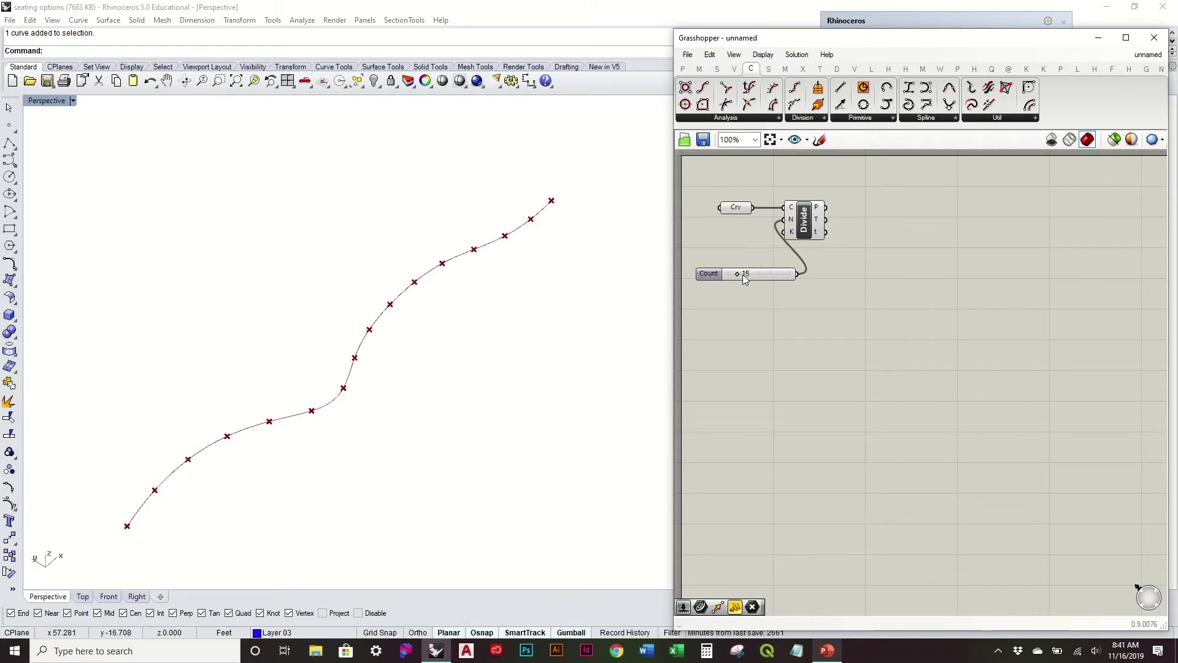
left_click_drag(739, 276, 752, 274)
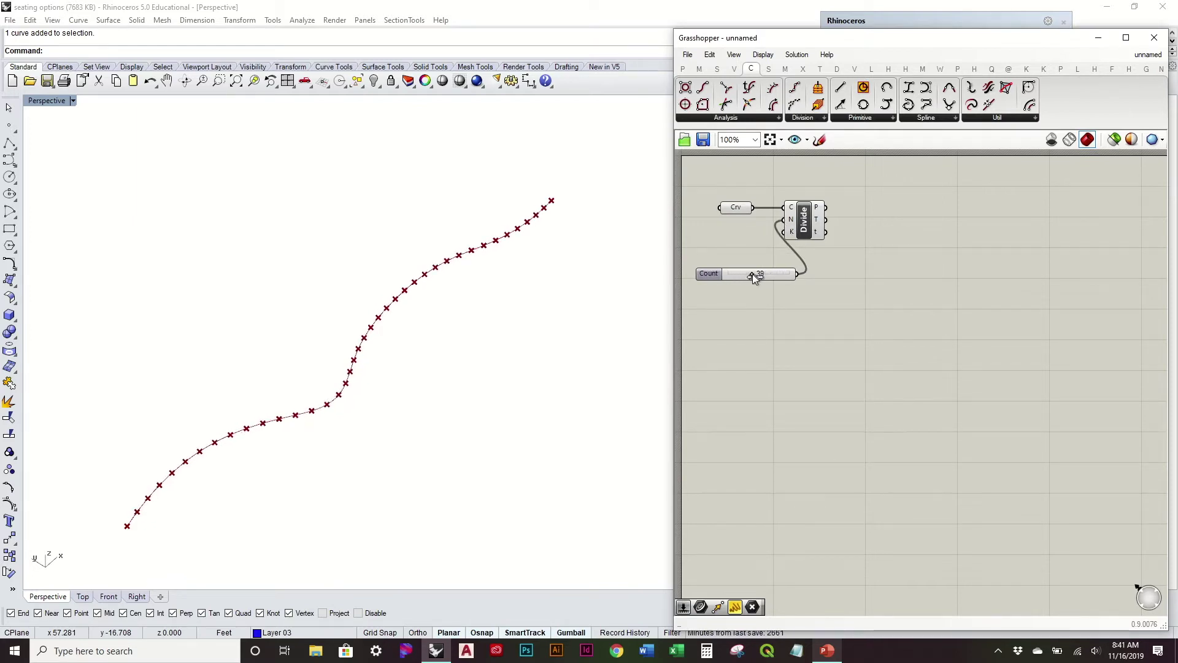
left_click_drag(801, 222, 840, 222)
left_click_drag(774, 277, 752, 263)
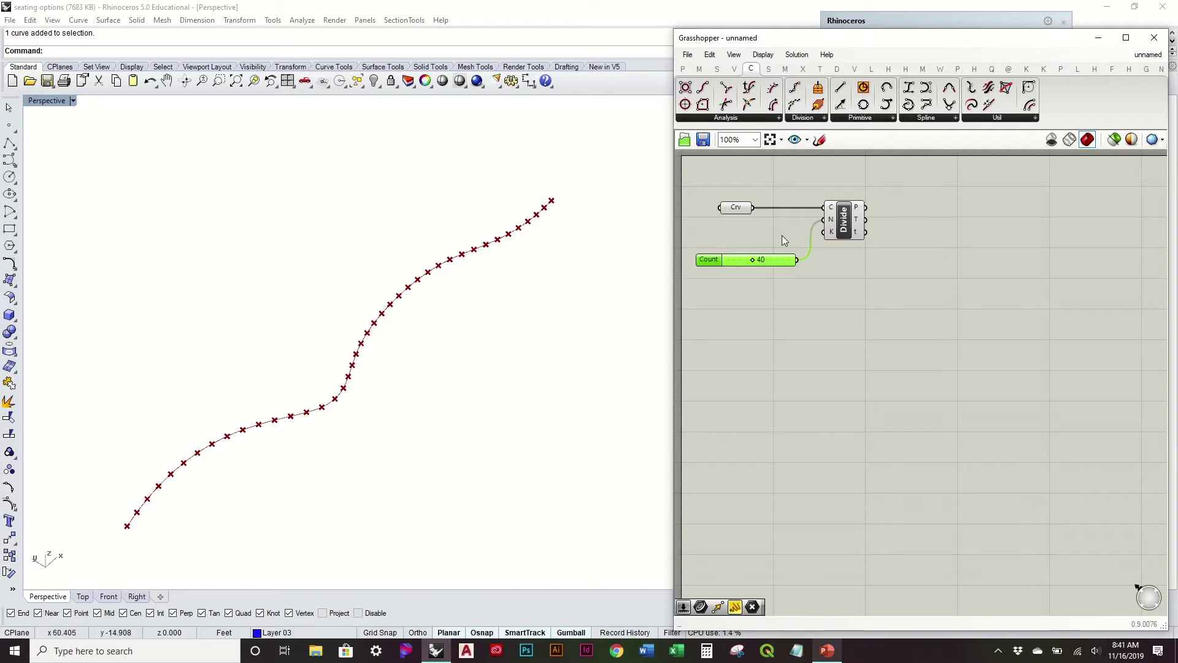
- Add a Horizontal Frame component, feeding it the referenced curve and the division parameters, and move Divide Curve below the curve wire
left_click(735, 118)
left_click(735, 118)
left_click(736, 312)
left_click(913, 216)
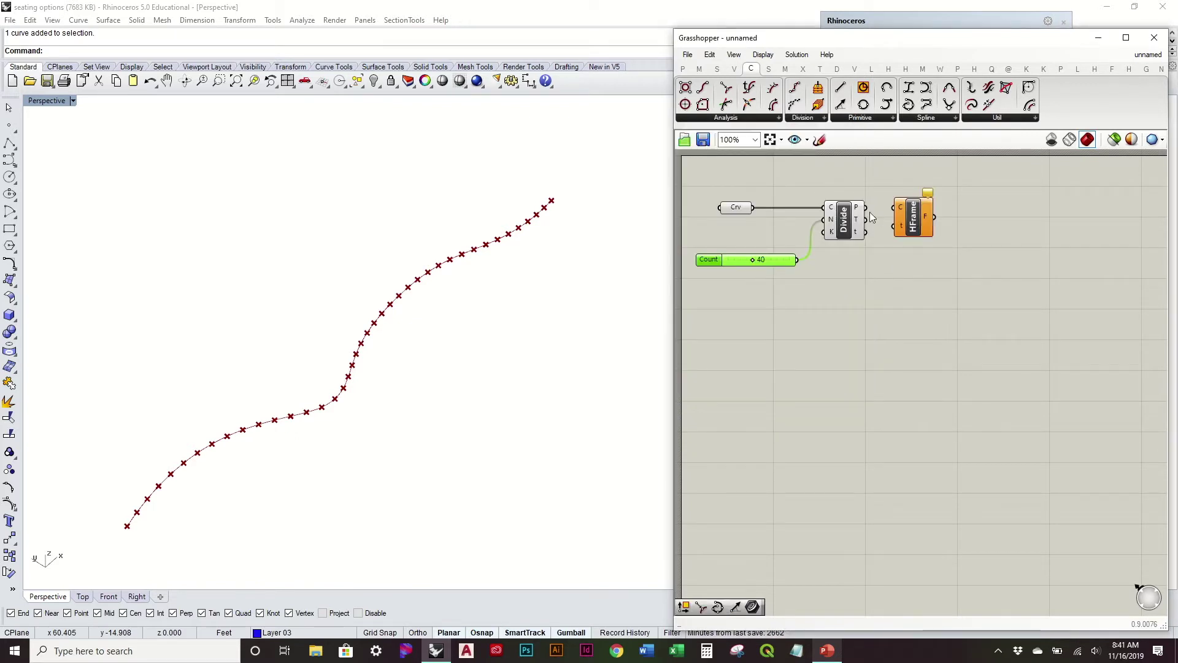
left_click_drag(776, 207, 962, 209)
left_click_drag(864, 232, 941, 208)
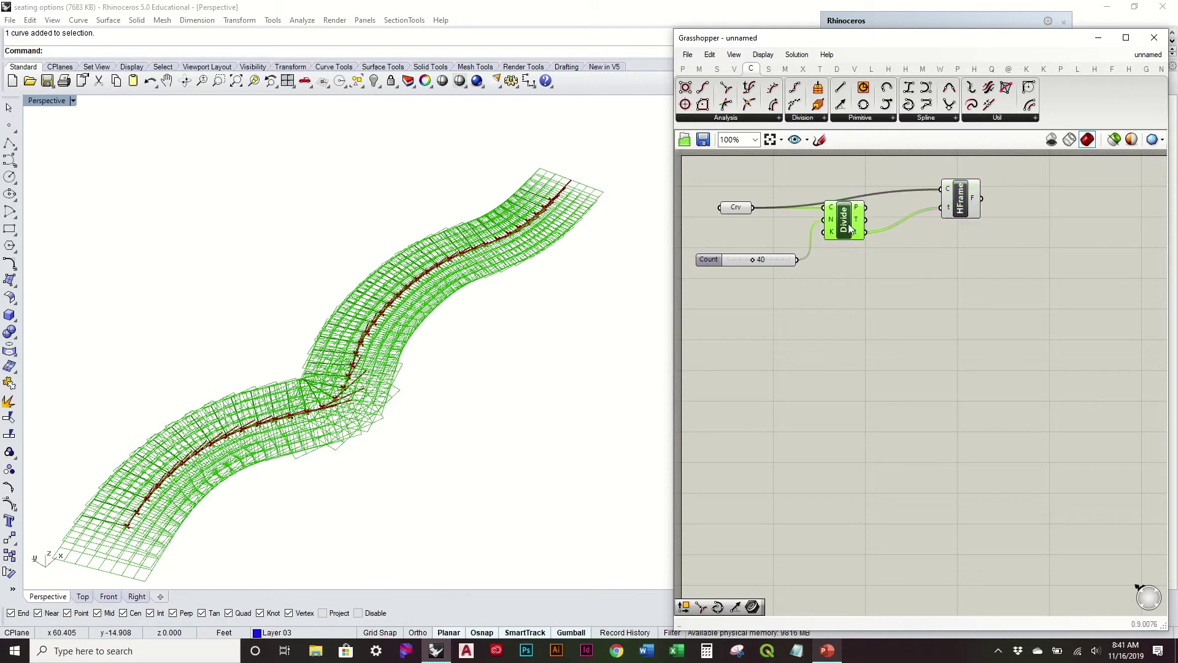
left_click_drag(850, 228, 851, 254)
left_click(889, 285)
- Set the division count to 3 and look along the frames on the curve
left_click_drag(754, 262, 730, 269)
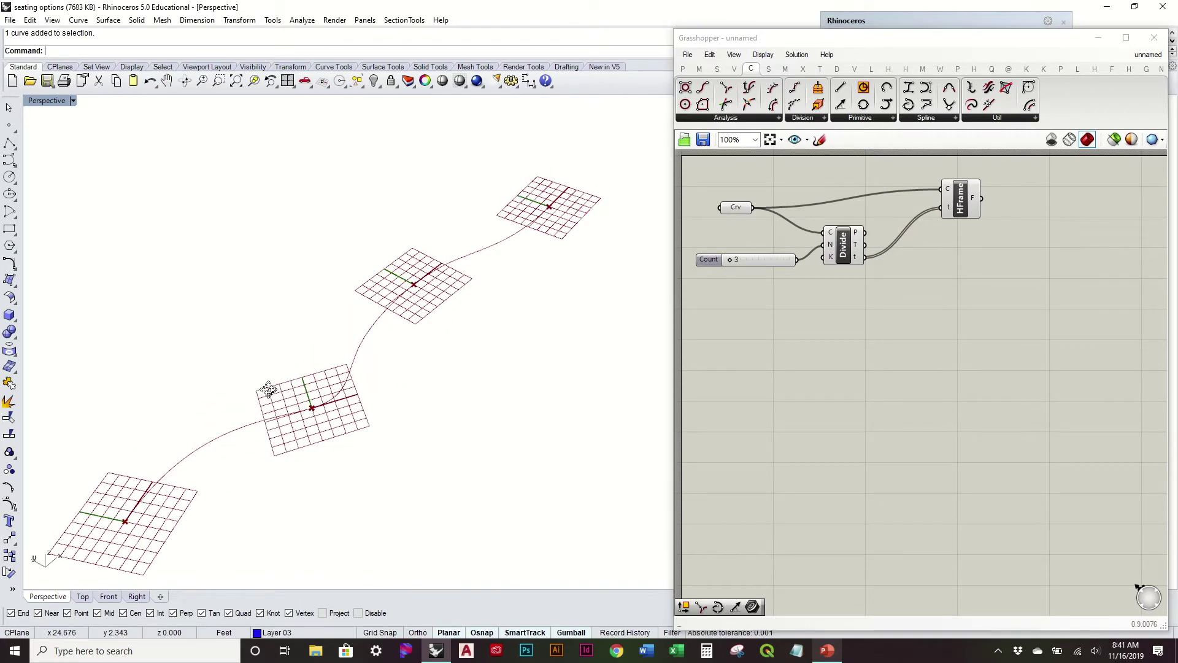
right_click_drag(266, 389, 325, 341)
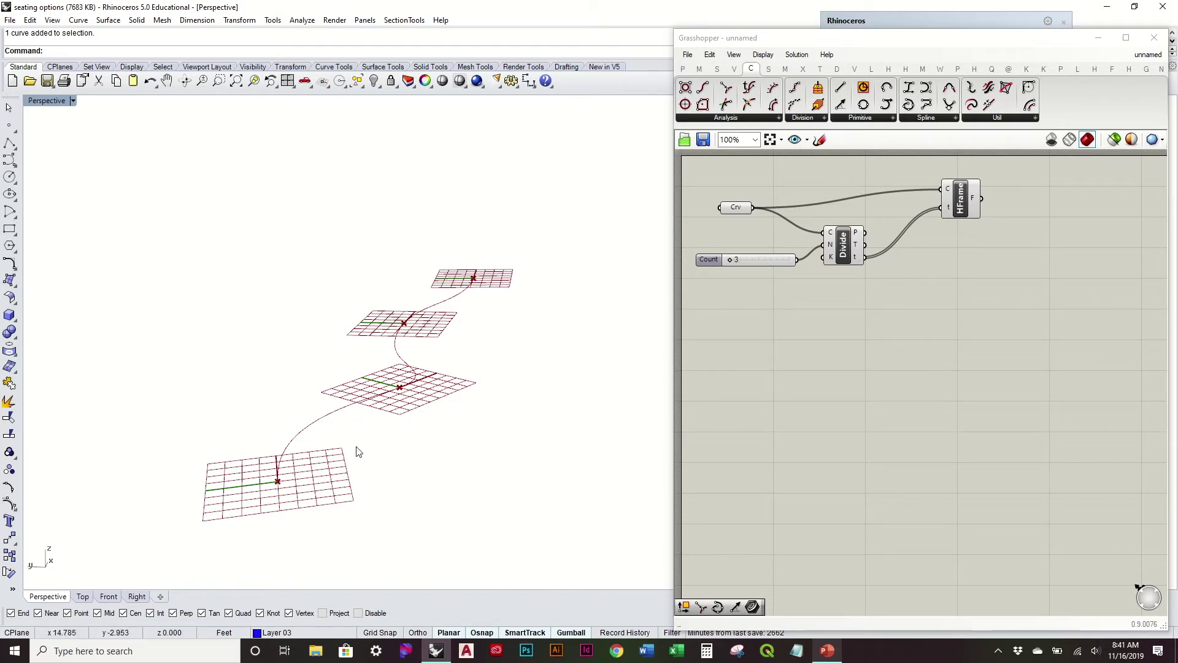
mouse_move(373, 424)
right_mouse_down()
mouse_move(381, 389)
mouse_move(388, 420)
right_mouse_up()
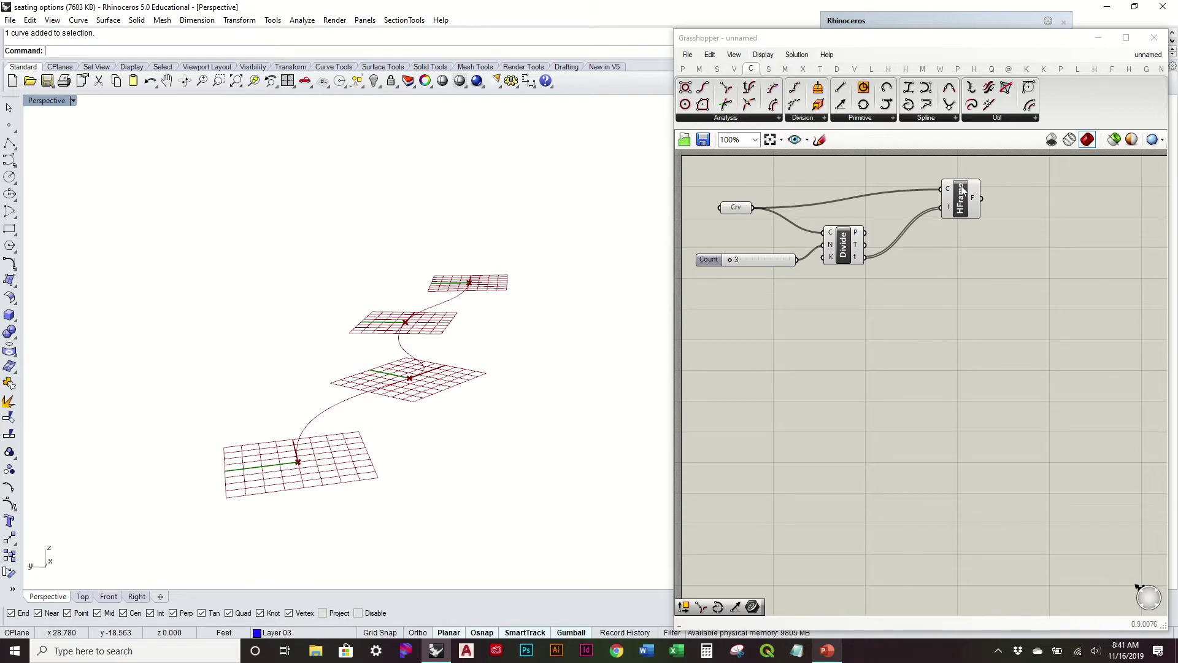
- Add a Deconstruct Plane component and feed it the horizontal frames
left_click_drag(962, 197, 934, 202)
left_click(734, 69)
left_click_drag(776, 88, 1019, 239)
left_click(956, 200)
left_click_drag(943, 201, 999, 238)
- Add a Construct Plane component, feeding the deconstructed origin to its origin and the deconstructed Z axis to its Y axis
left_click_drag(795, 89, 1087, 257)
right_click_drag(1027, 312, 944, 326)
left_click(924, 239)
left_click(954, 283)
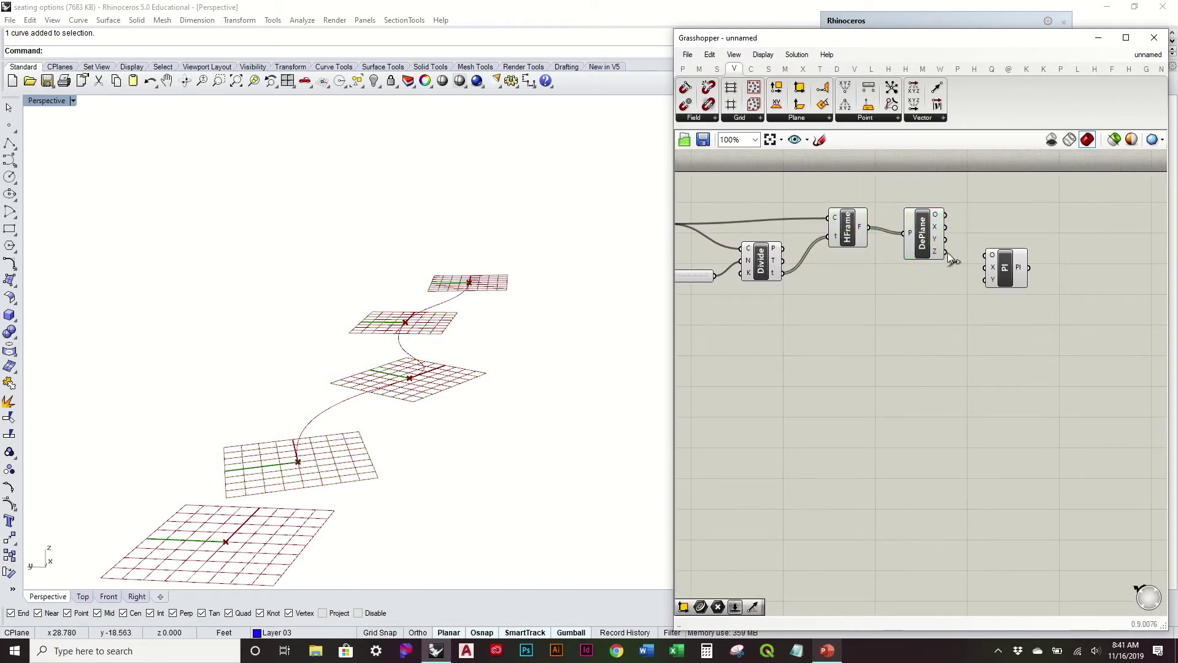
left_click_drag(945, 252, 987, 279)
left_click_drag(1004, 279, 1012, 252)
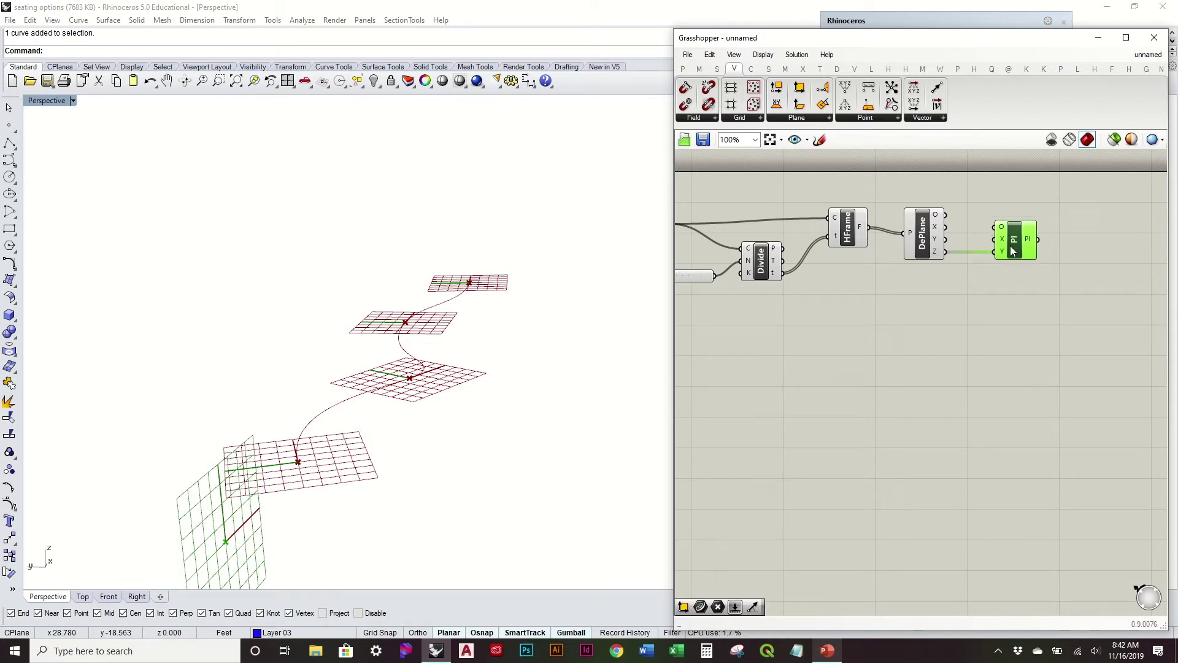
left_click(989, 318)
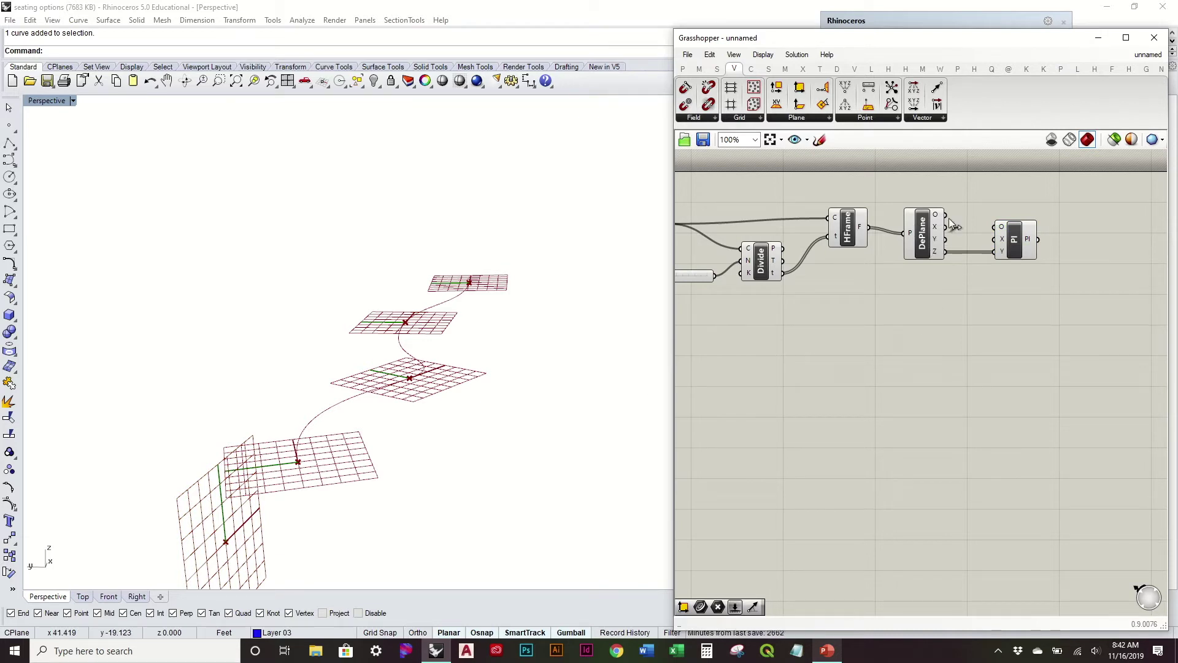
left_click_drag(970, 224, 1013, 231)
left_click_drag(946, 214, 1019, 237)
left_click(1000, 331)
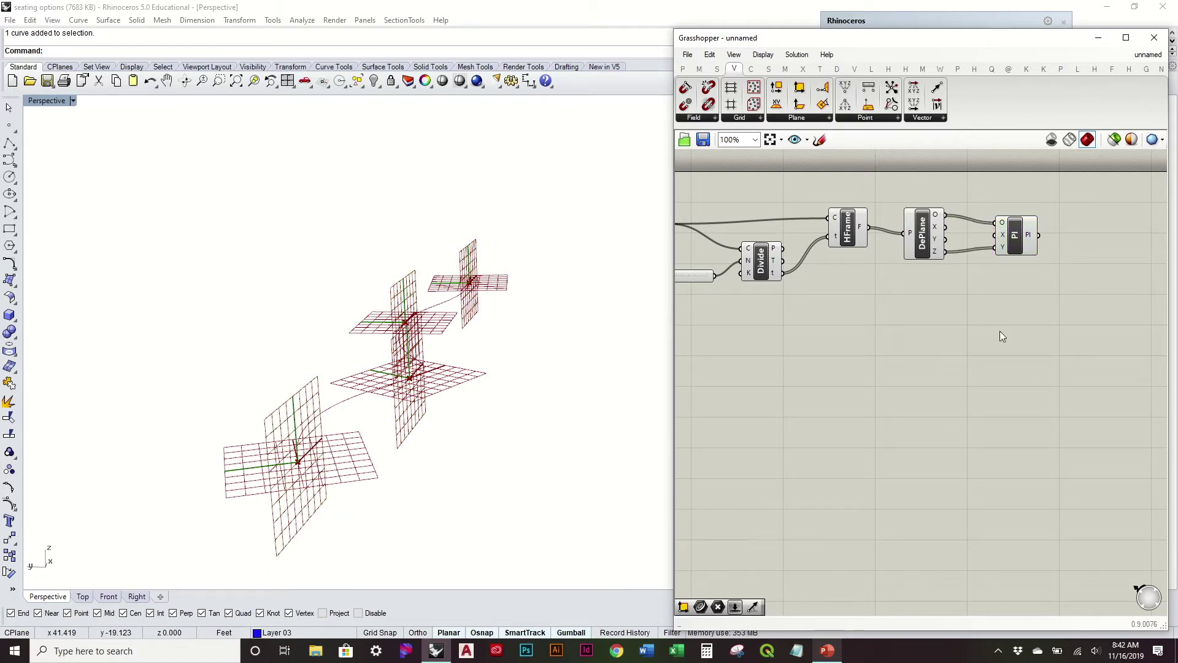
- Feed the deconstructed Y axis to the constructed plane's X axis and flip that input with the expression -x
mouse_move(565, 331)
right_mouse_down()
mouse_move(562, 344)
mouse_move(563, 334)
right_mouse_up()
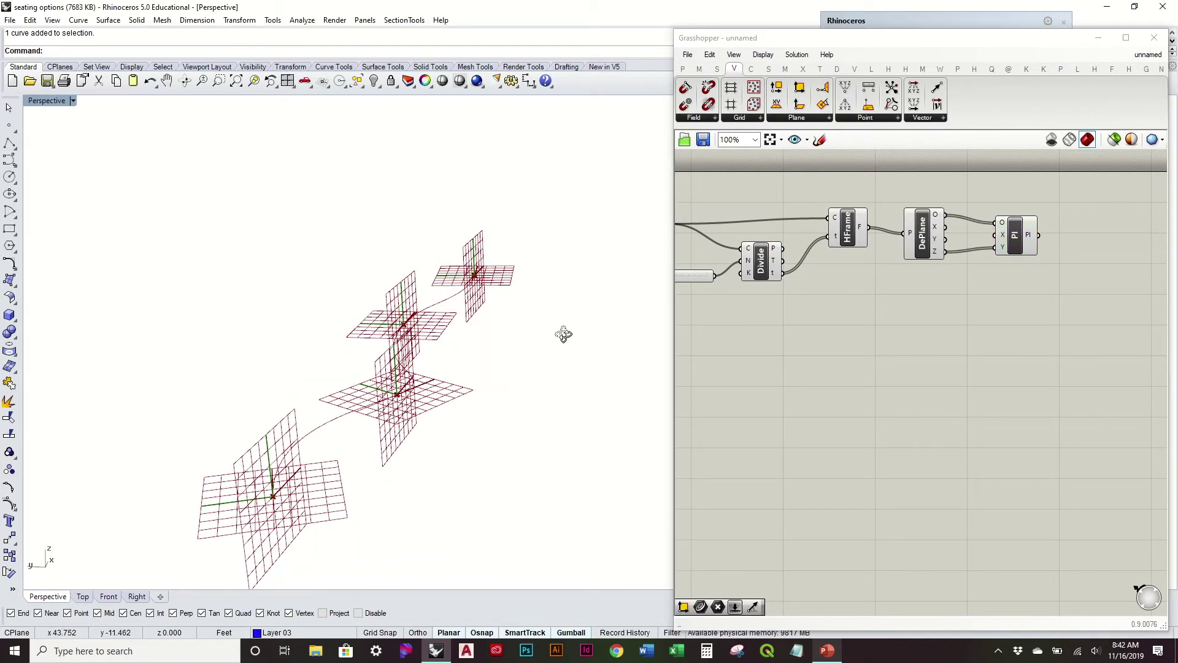
left_click_drag(945, 238, 999, 235)
scroll(999, 235, "up", 3)
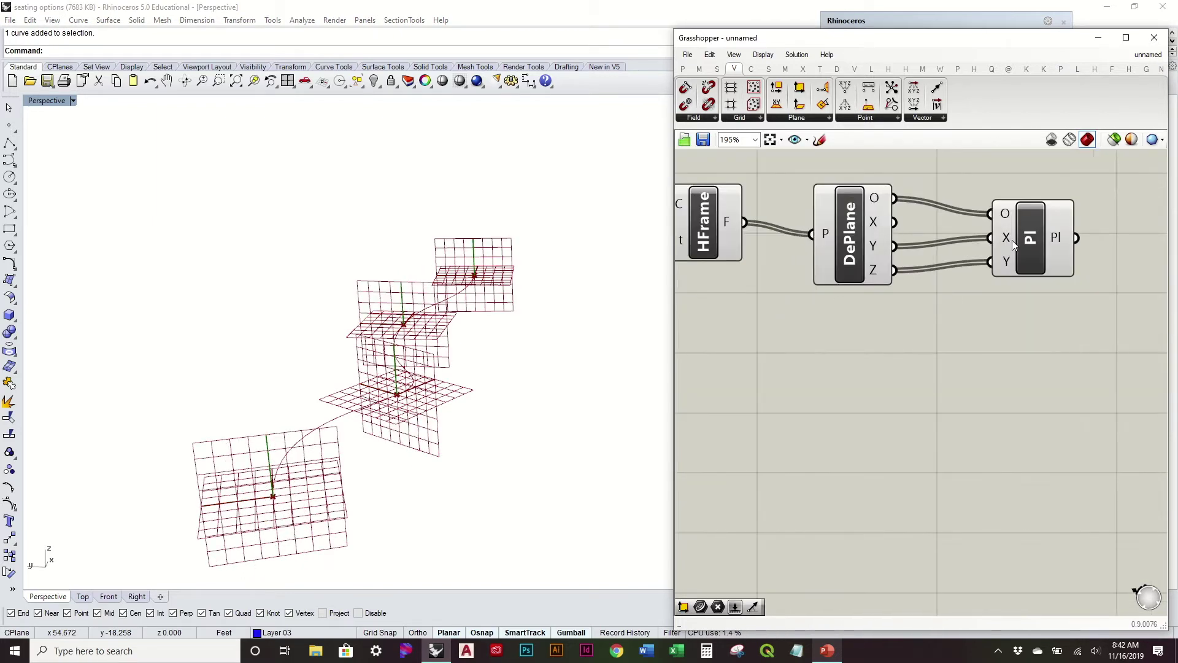
right_click(1005, 240)
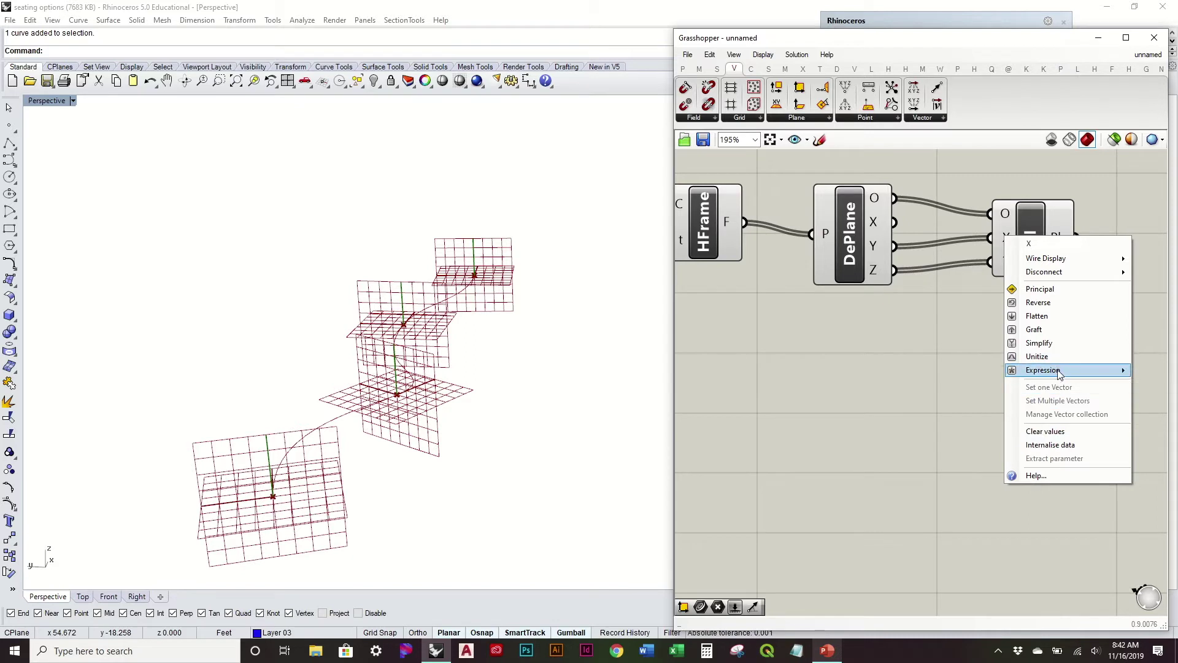
mouse_move(1044, 374)
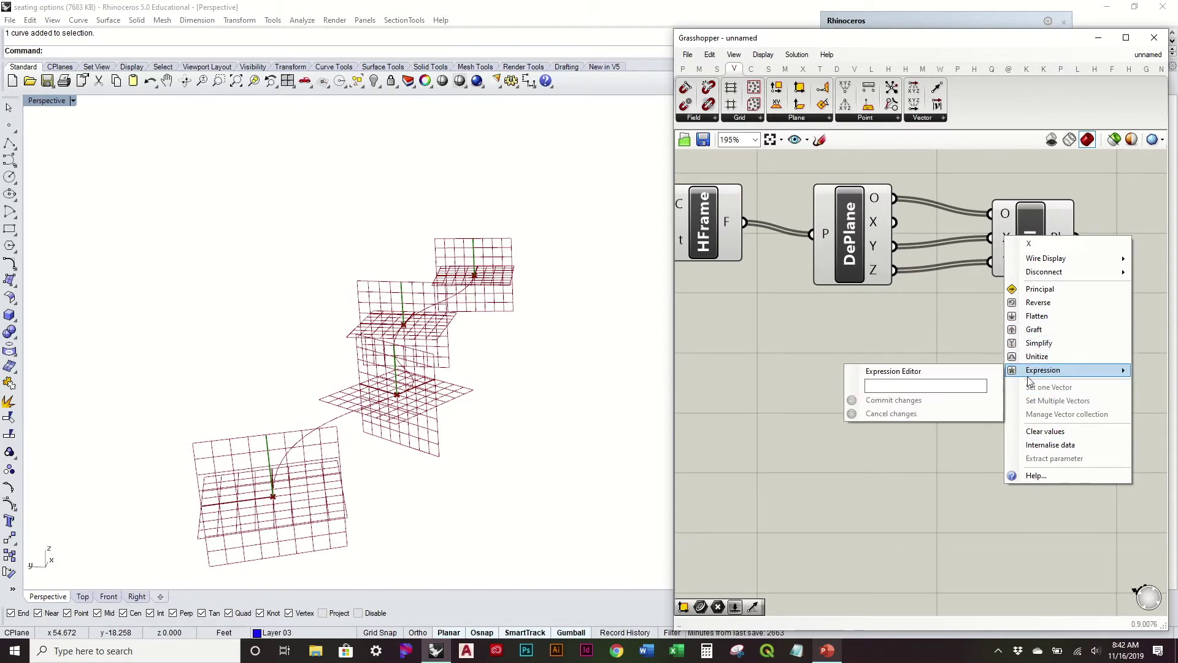
left_click(988, 385)
type("-x")
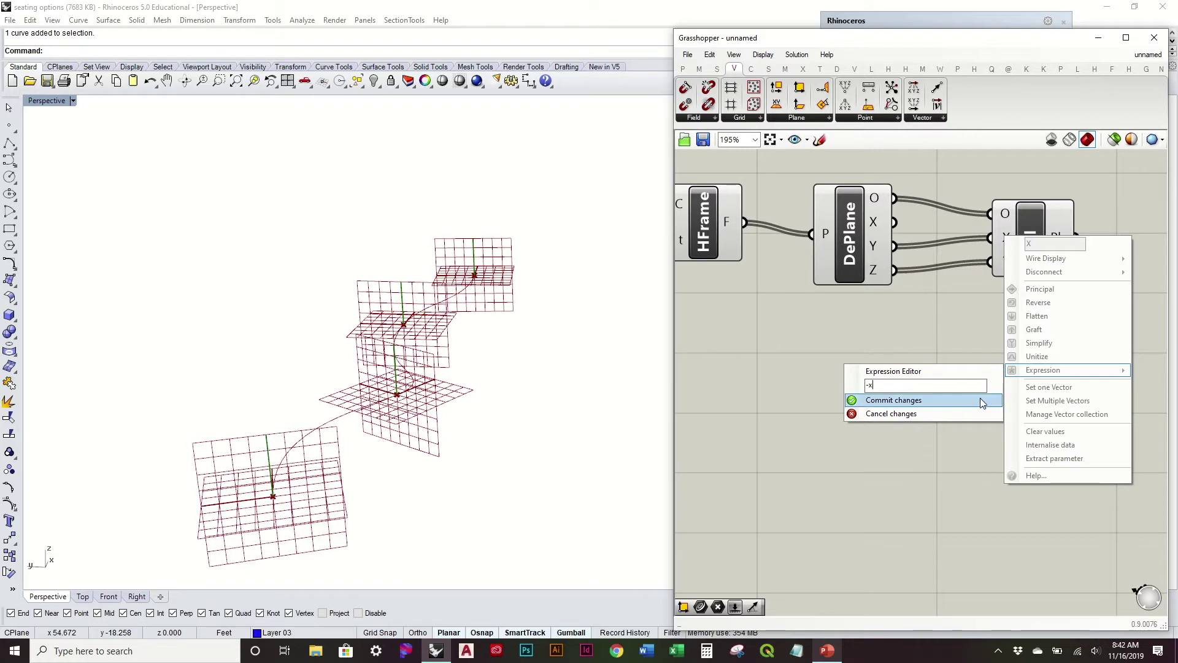
left_click(981, 399)
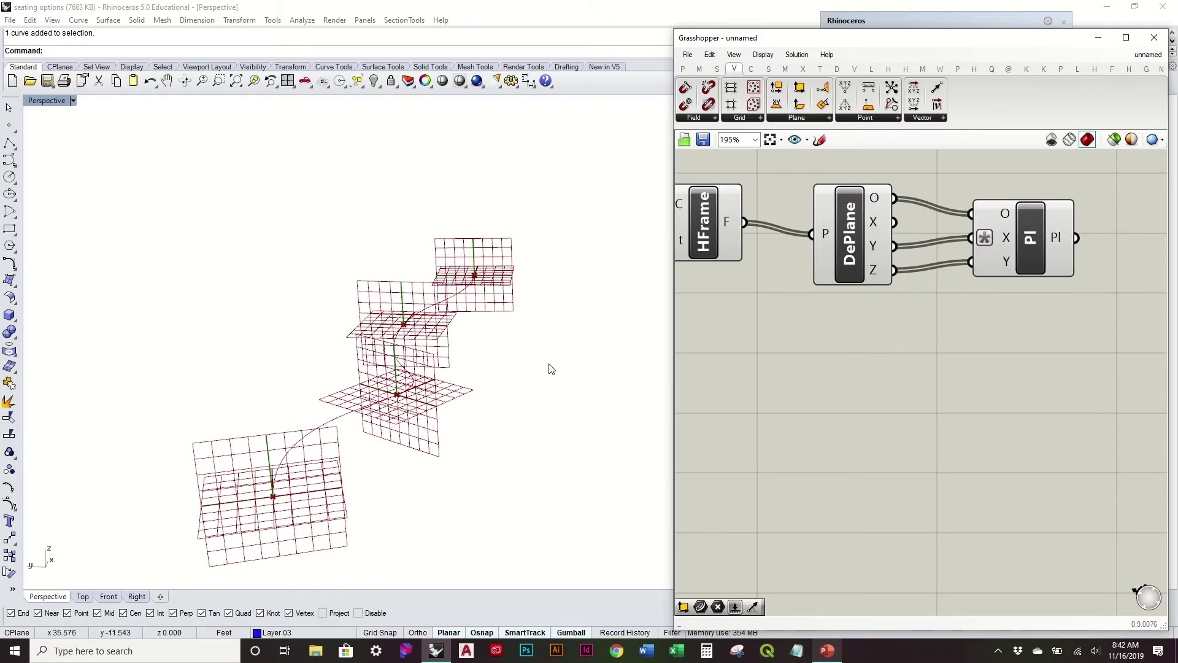
- Turn off the preview of the Divide Curve, Horizontal Frame and Deconstruct Plane components
scroll(949, 277, "down", 4)
left_click_drag(937, 364, 745, 249)
middle_click(825, 273)
left_click(859, 228)
left_click(857, 373)
- Set the division count to 8
mouse_move(410, 350)
right_mouse_down()
mouse_move(403, 389)
mouse_move(409, 363)
right_mouse_up()
right_click_drag(750, 334, 871, 302)
scroll(760, 260, "up", 2)
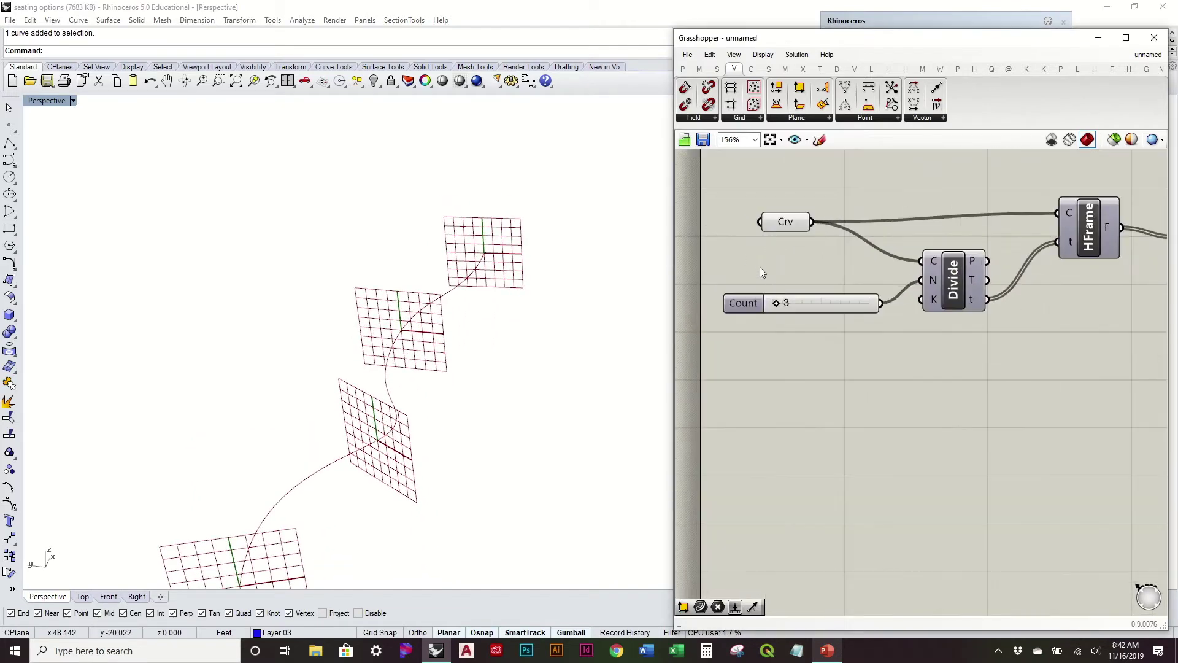
left_click_drag(774, 304, 782, 305)
right_click_drag(524, 370, 521, 301)
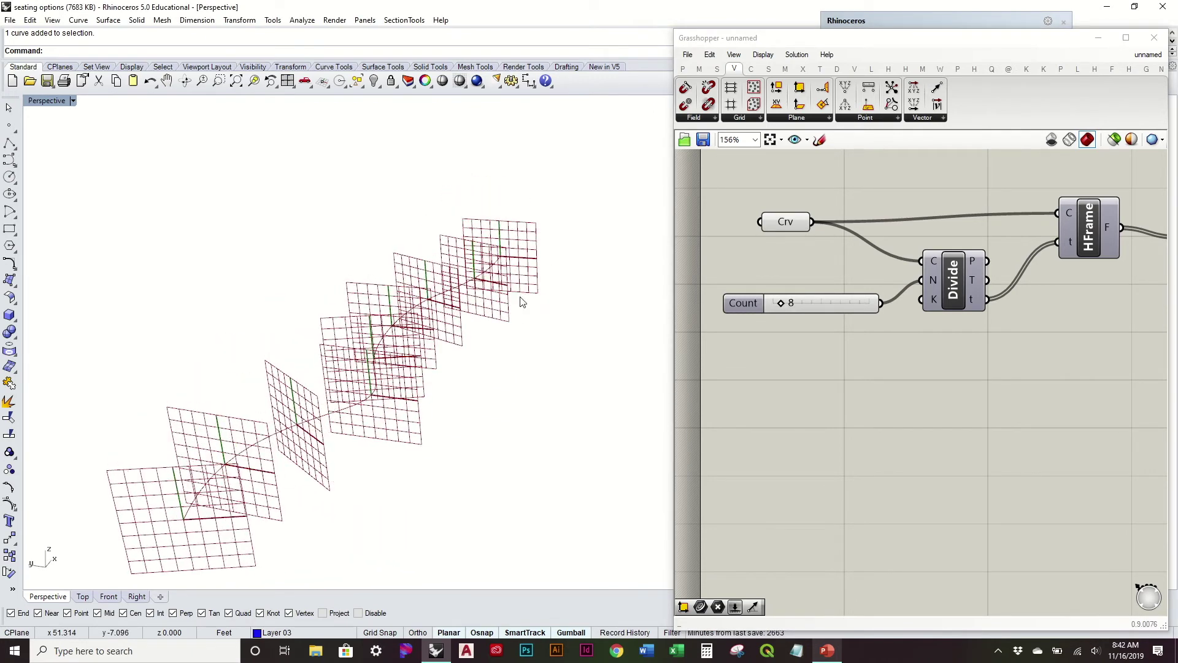
scroll(393, 364, "down", 4)
right_click_drag(424, 331, 440, 372)
- Examine the vertical planes along the curve and the chain of components that produces them
right_click_drag(944, 373, 811, 417)
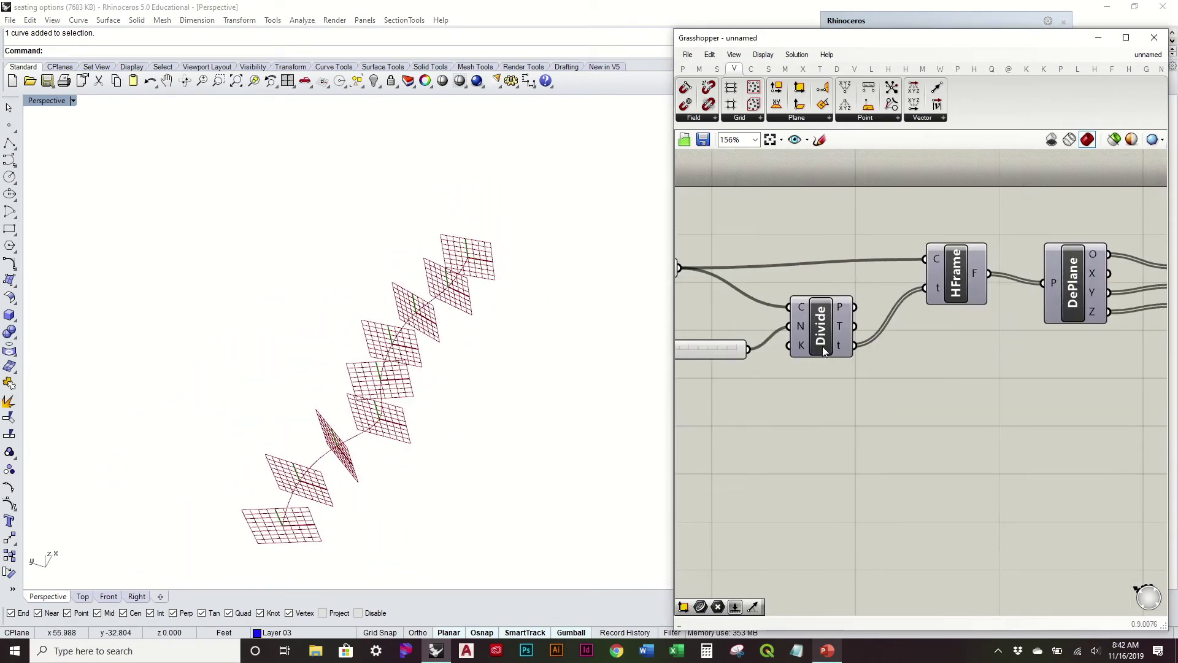
right_click_drag(730, 348, 833, 346)
left_click(757, 270)
mouse_move(499, 397)
right_mouse_down()
mouse_move(502, 321)
mouse_move(518, 386)
right_mouse_up()
left_click(835, 283)
right_click_drag(952, 280, 851, 321)
right_click_drag(1023, 317, 989, 332)
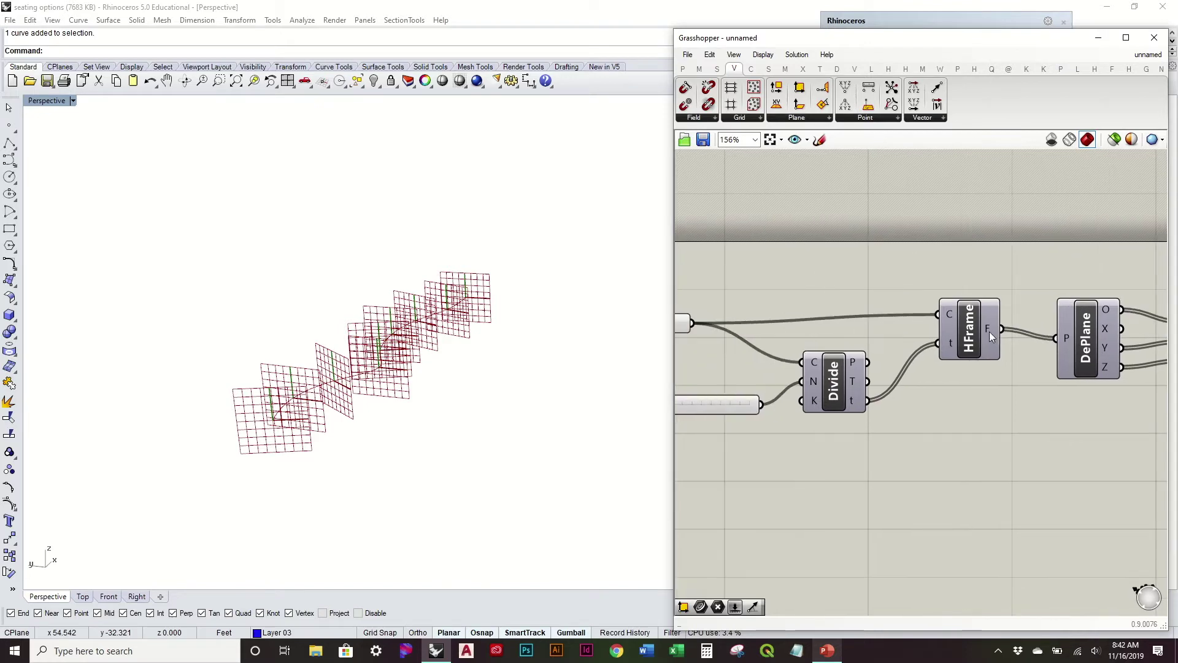
mouse_move(555, 332)
right_mouse_down()
mouse_move(546, 292)
mouse_move(548, 334)
right_mouse_up()
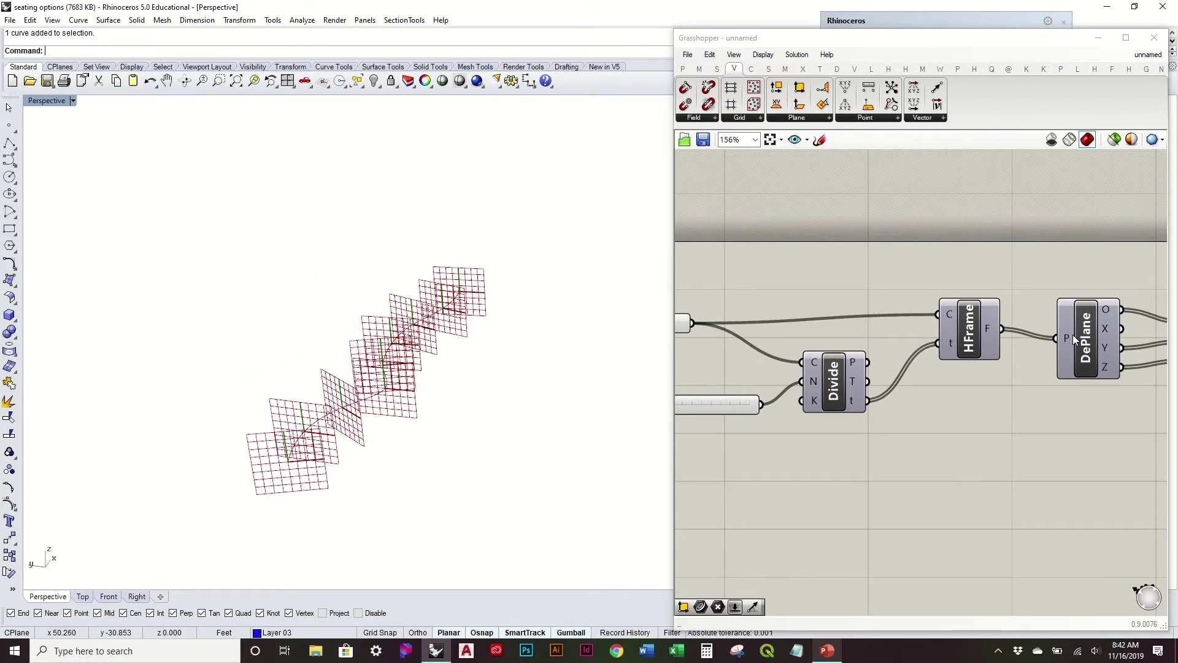
- Turn off the preview of the Construct Plane component
right_click_drag(1073, 333, 936, 362)
scroll(936, 362, "down", 2)
left_click(1044, 376)
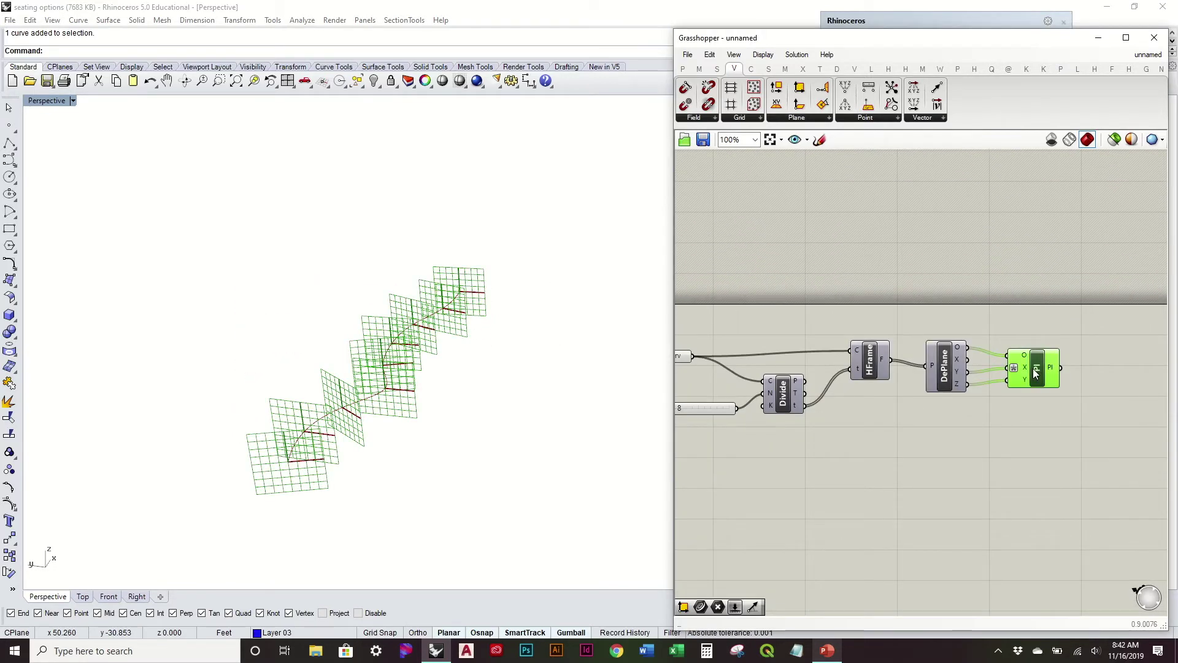
right_click(1044, 376)
left_click(1043, 389)
right_click_drag(1047, 412, 988, 425)
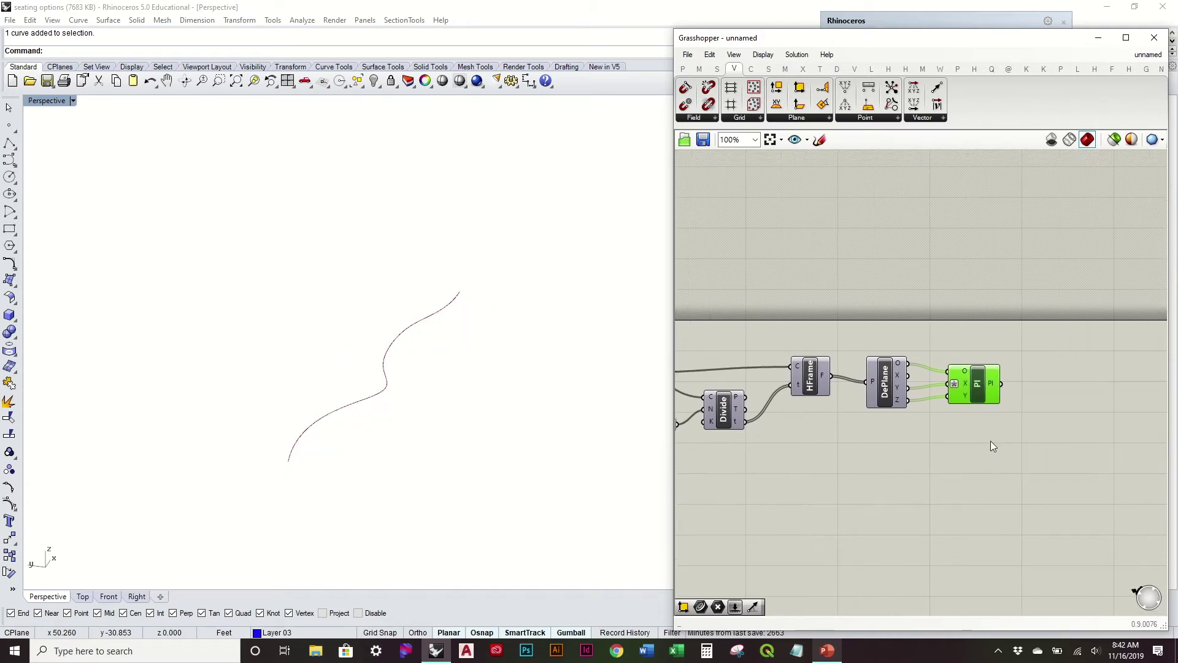
- Align the Construct Plane component with the Deconstruct Plane component on the canvas
left_click(990, 441)
left_click_drag(977, 392, 979, 378)
left_click(979, 439)
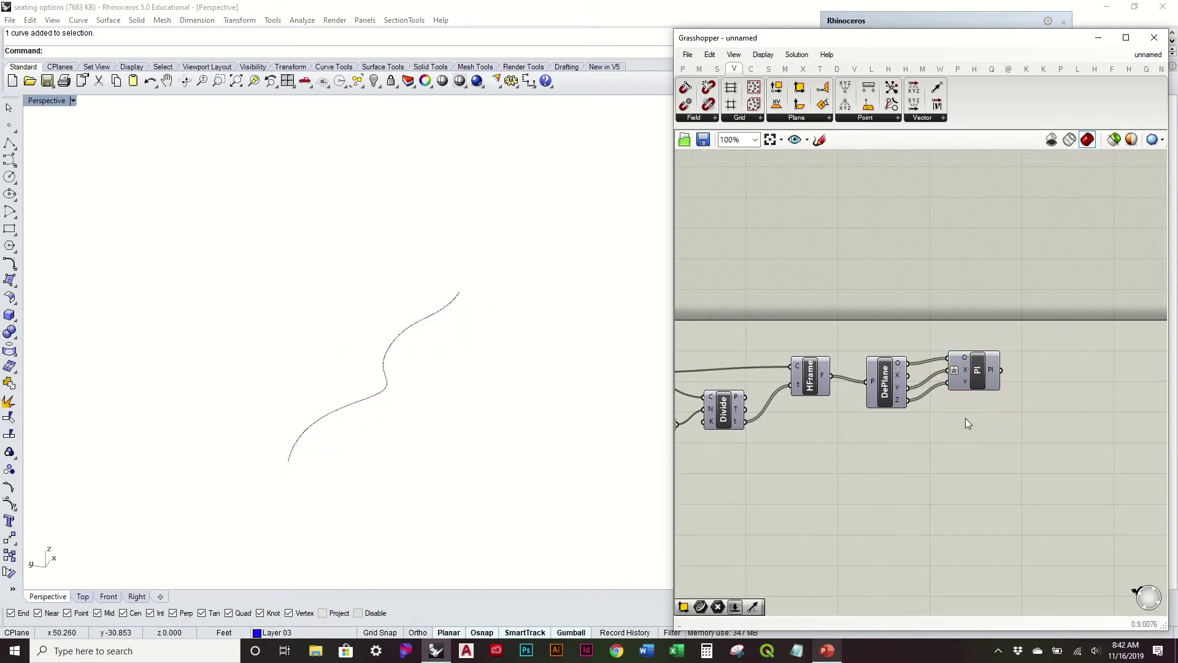
right_click_drag(959, 399, 933, 375)
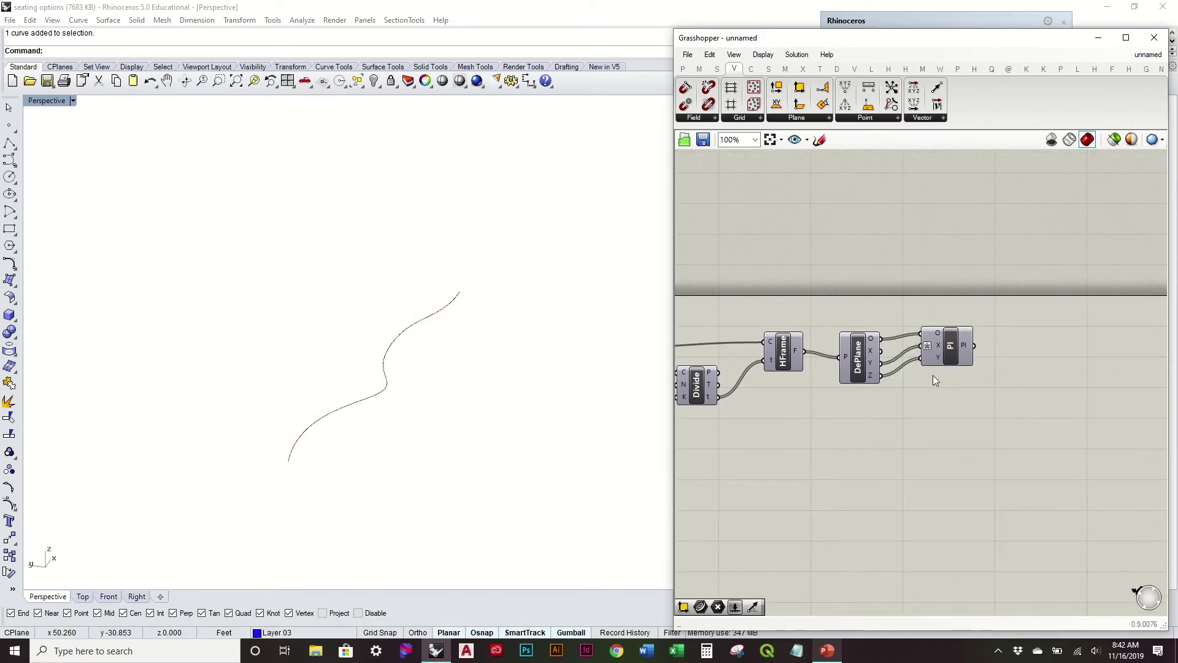
- Add a Move component after Construct Plane and connect the constructed planes to its geometry input
double_click(874, 436)
type("move")
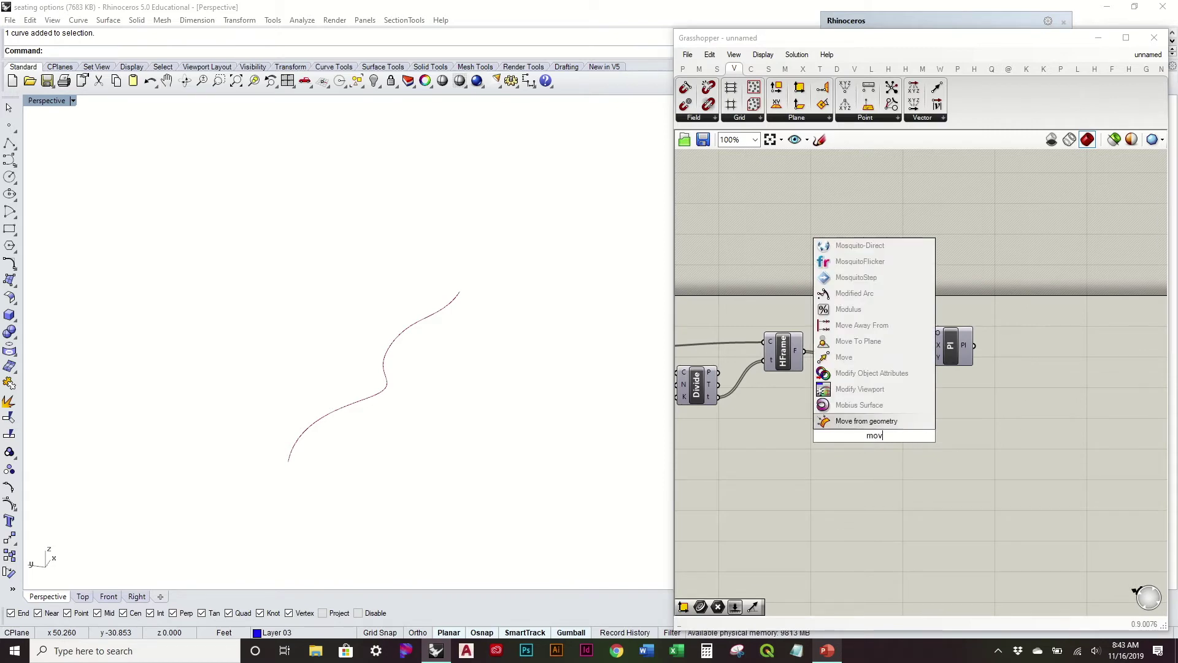
key("Return")
left_click_drag(874, 435, 1052, 390)
left_click(981, 486)
right_click_drag(471, 457, 297, 358)
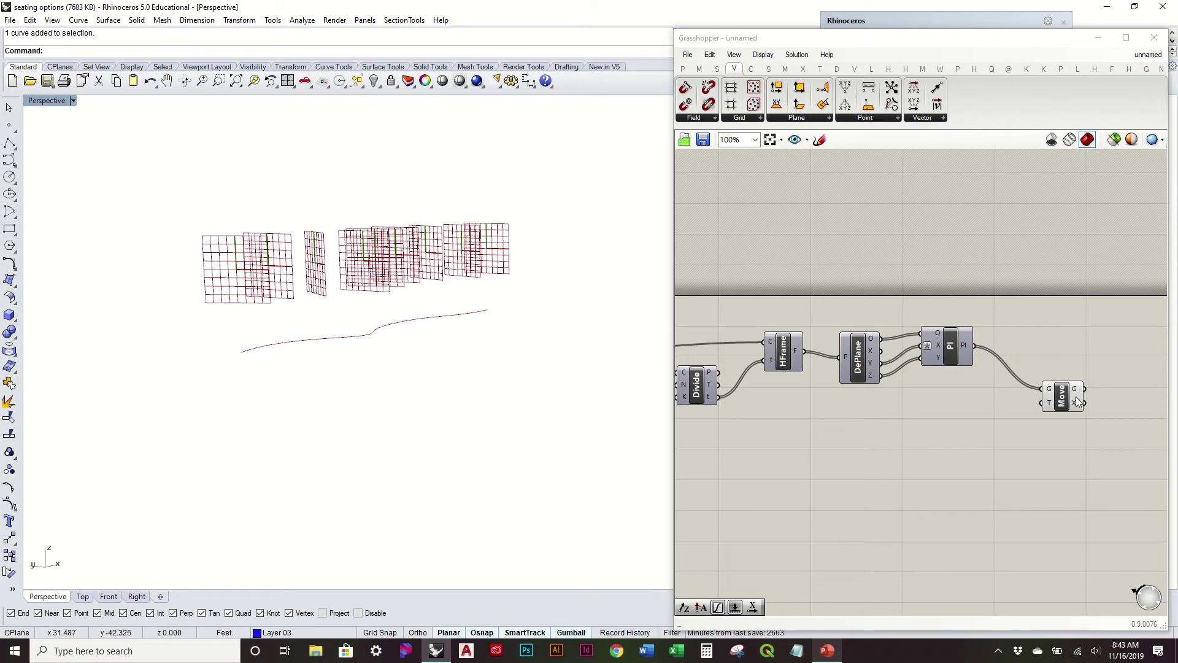
left_click_drag(1073, 407, 1070, 376)
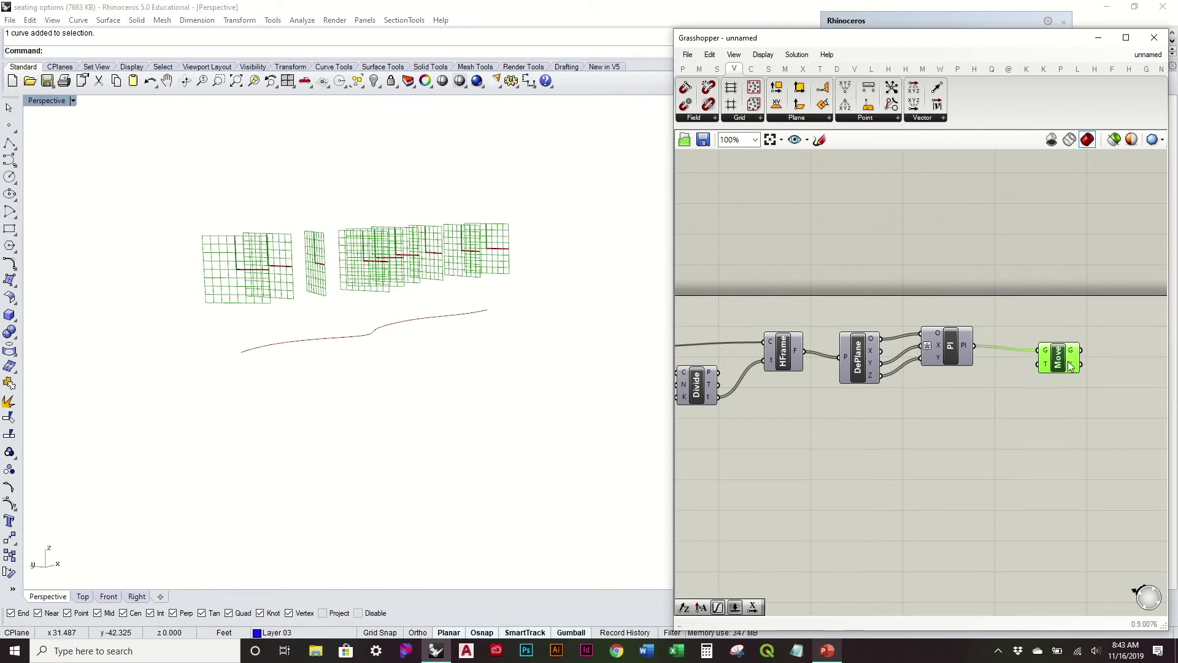
left_click(989, 420)
- Add a Range component below Divide Curve and connect the division count slider to its steps input
right_click_drag(776, 454, 882, 456)
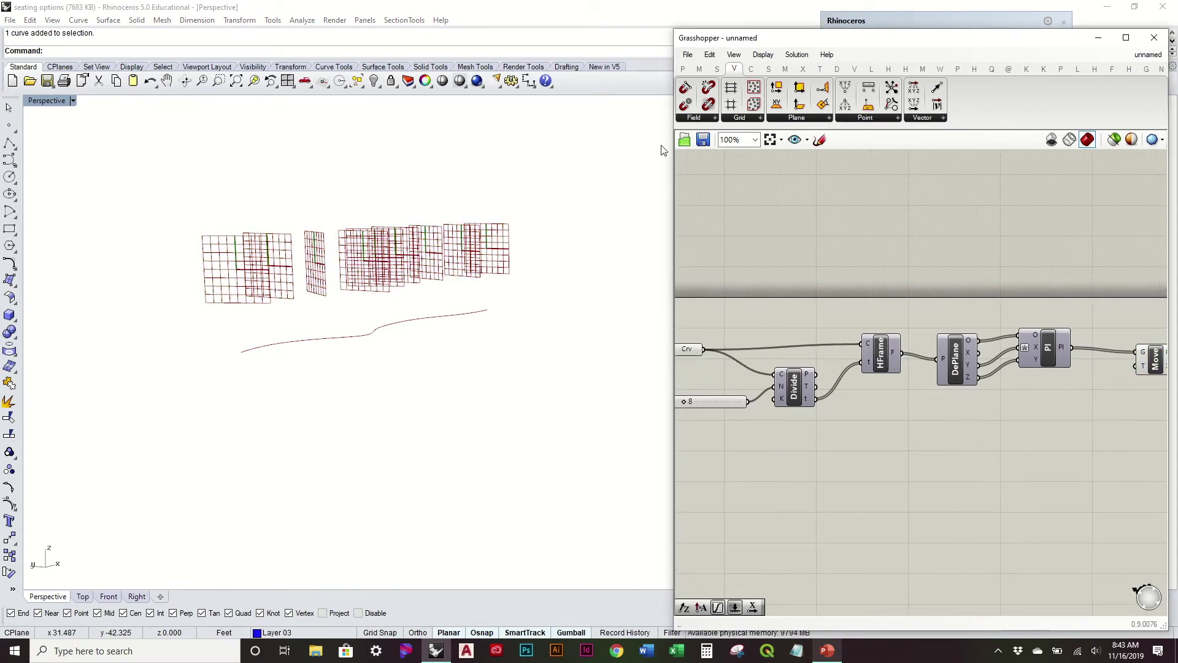
left_click(717, 69)
left_click_drag(800, 90, 894, 454)
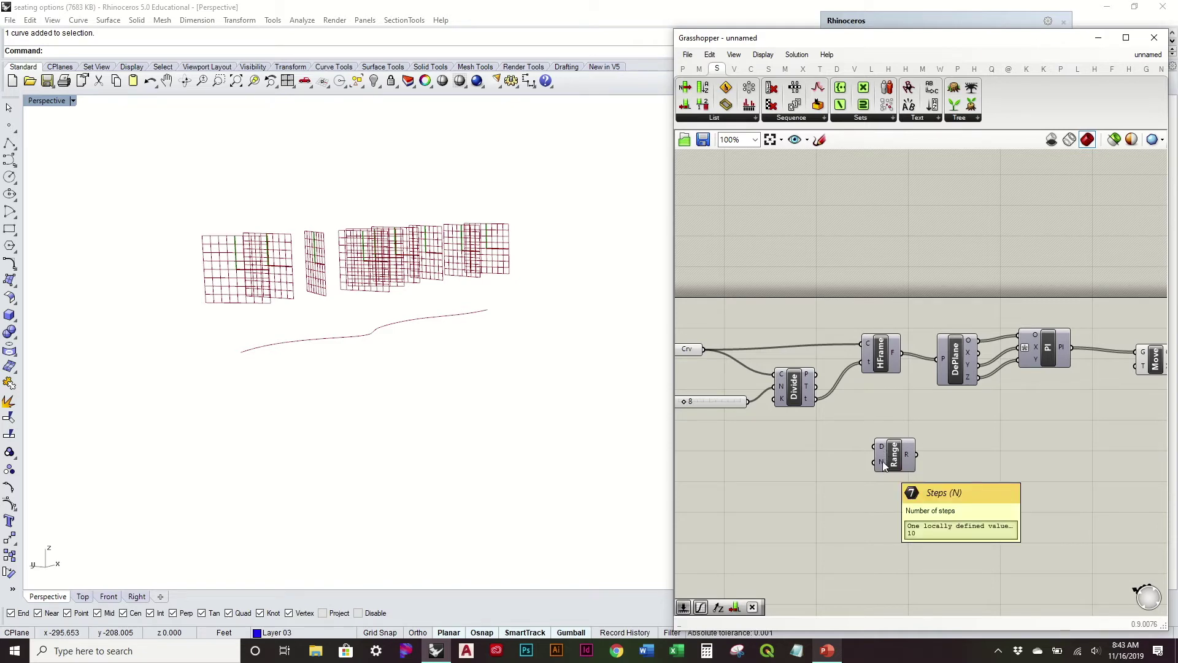
left_click_drag(749, 401, 874, 462)
left_click_drag(889, 455, 848, 470)
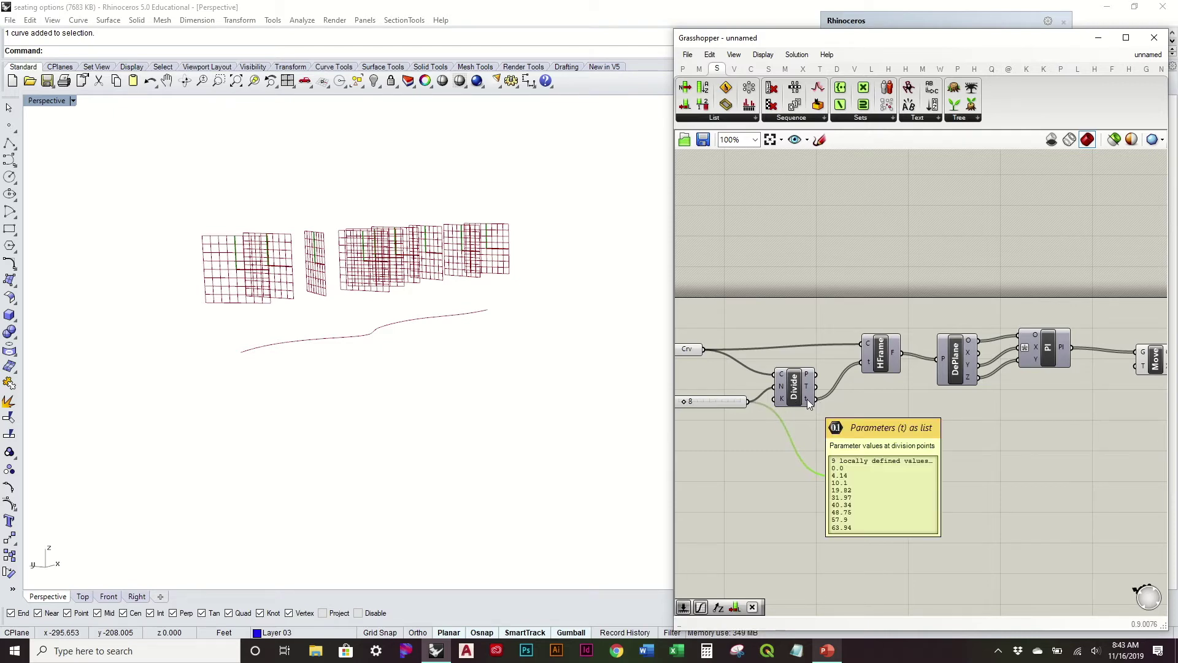
mouse_move(869, 469)
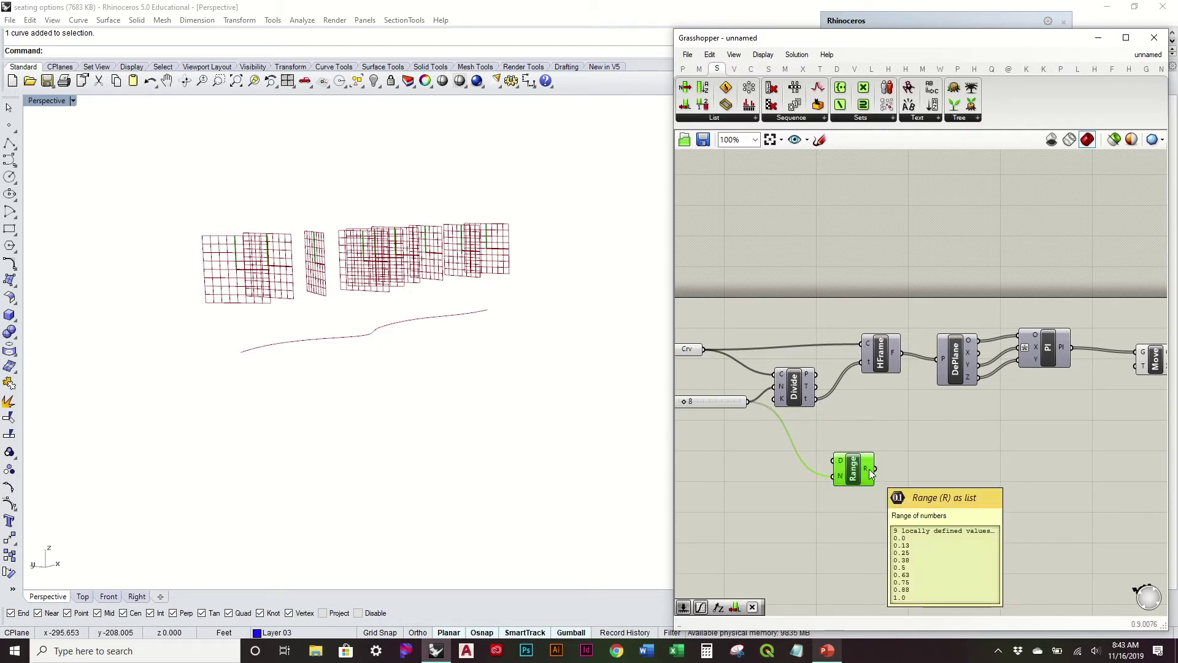
left_click_drag(850, 474, 834, 494)
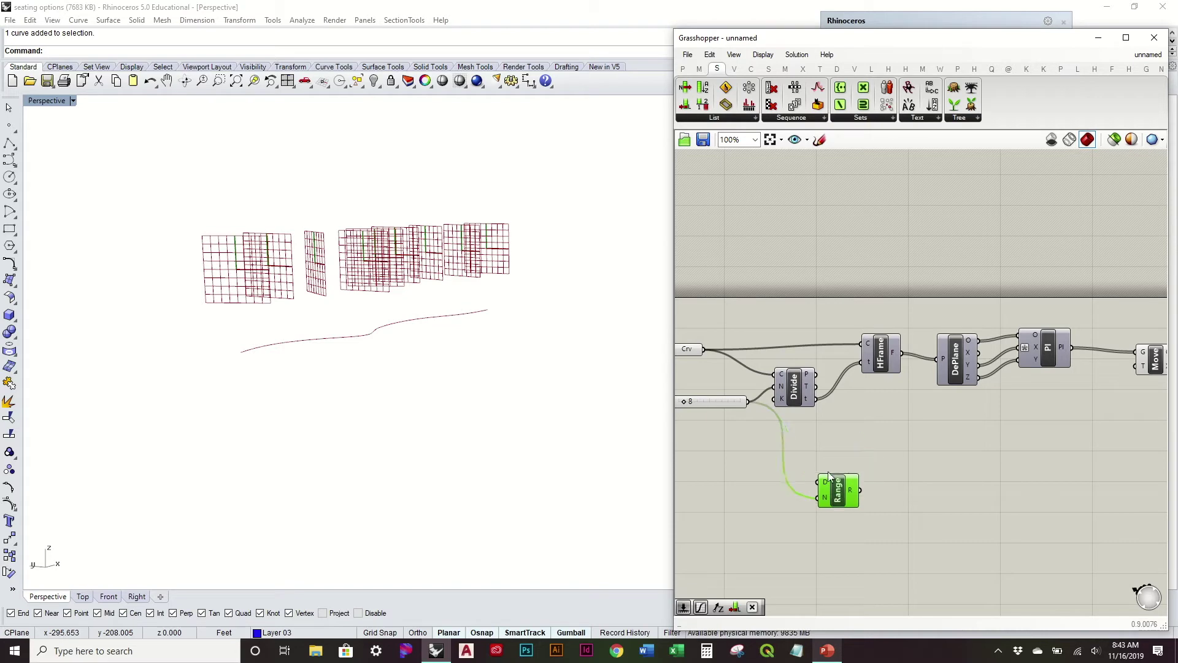
- Add a Graph Mapper, feed it the Range output, and set its graph type to Gaussian
left_click(682, 69)
left_click(907, 119)
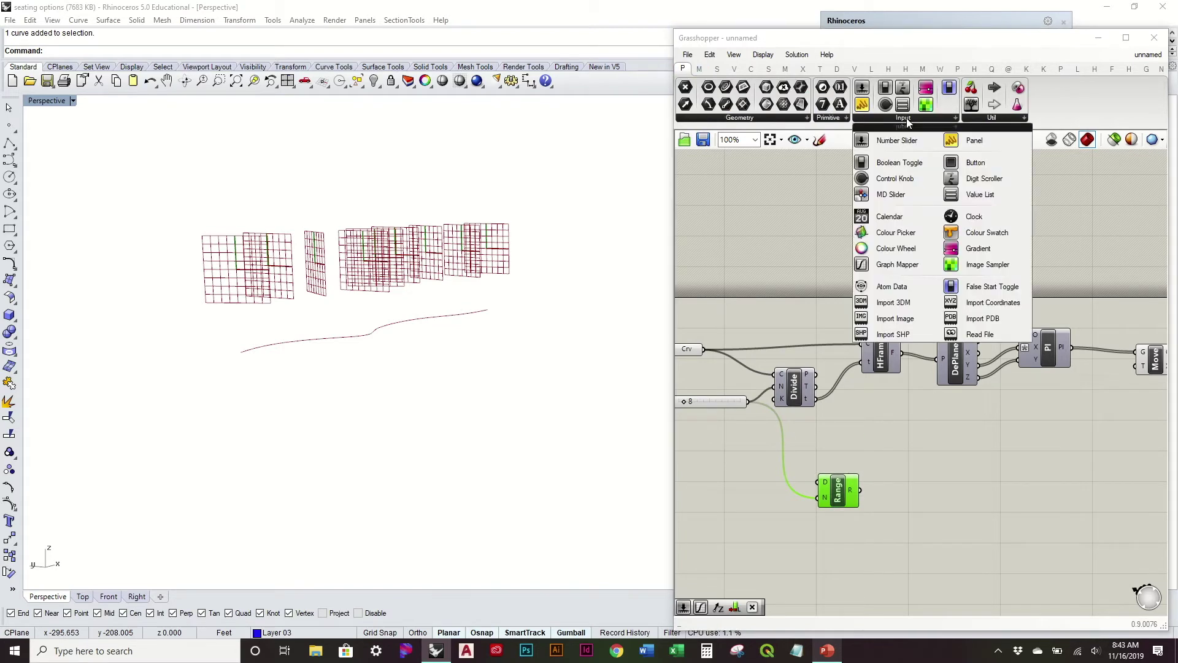
left_click(901, 266)
left_click(945, 558)
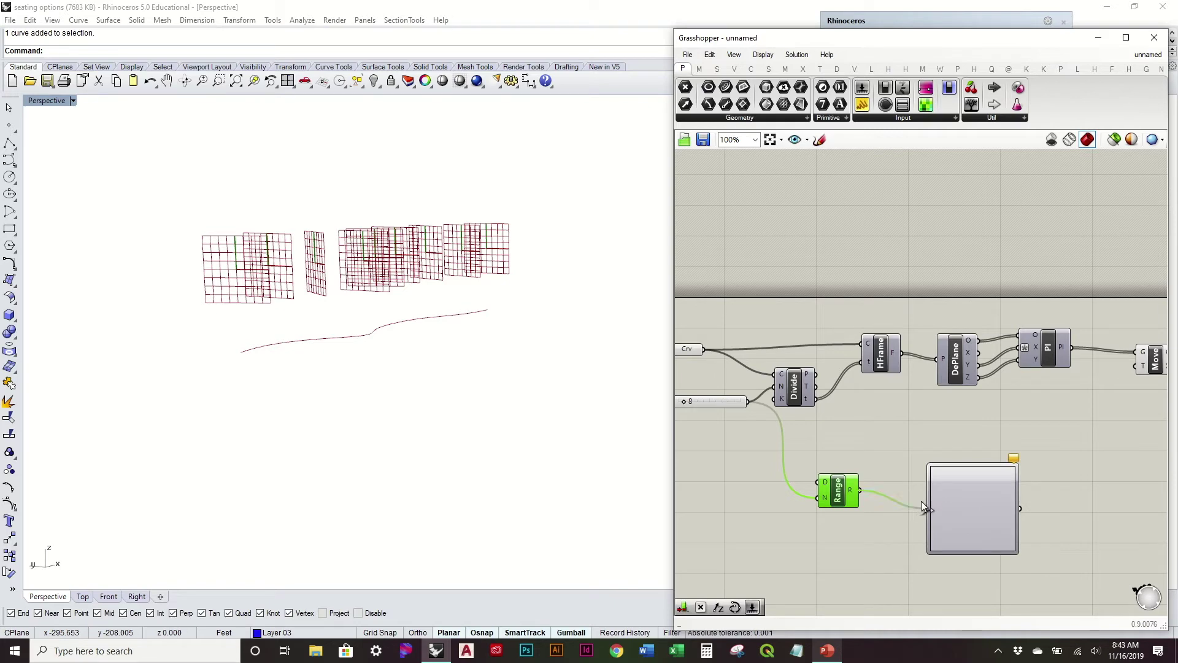
left_click_drag(919, 507, 928, 508)
right_click(953, 491)
mouse_move(1014, 610)
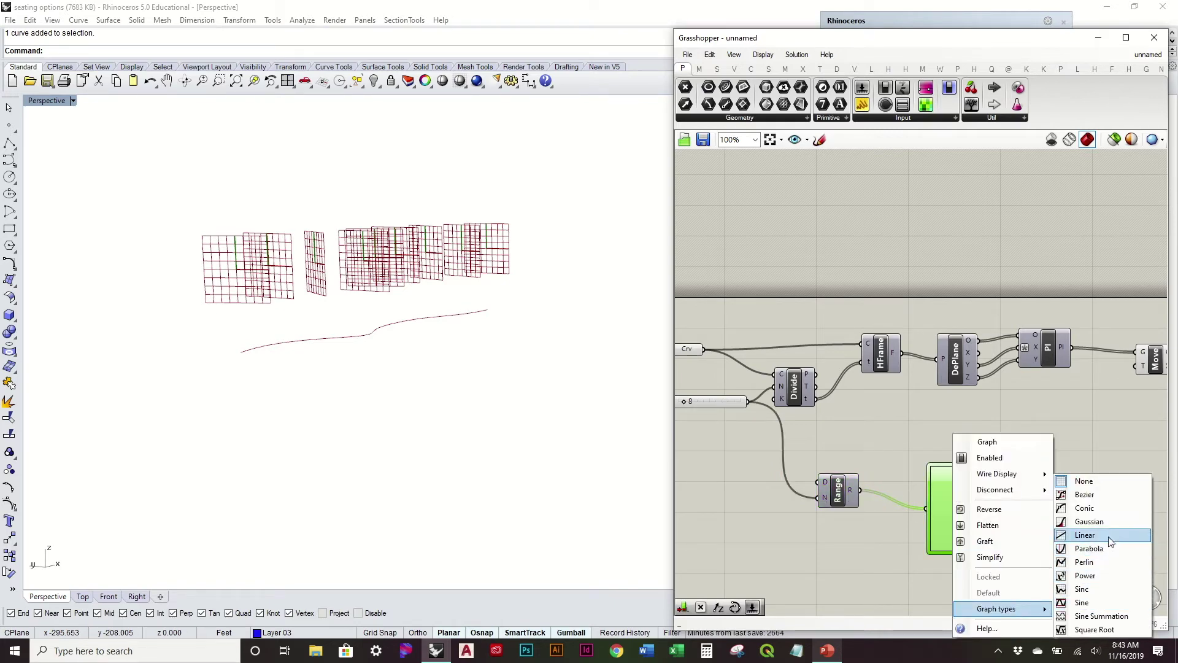
left_click(1108, 521)
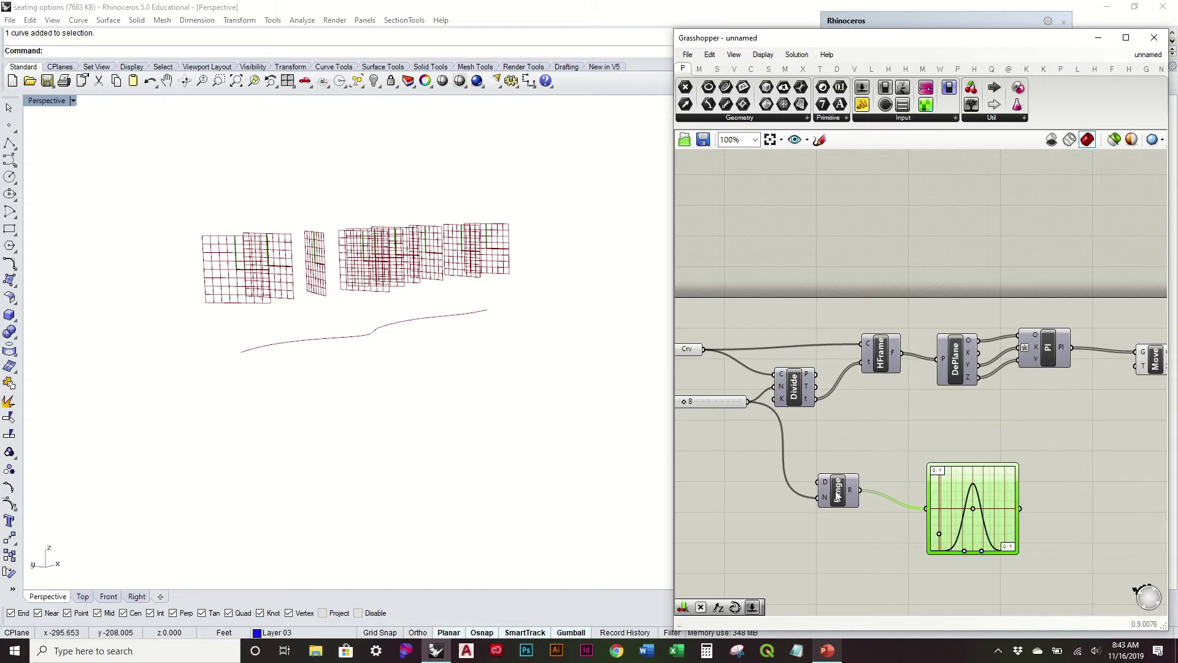
left_click_drag(847, 498, 846, 529)
right_click_drag(980, 539, 863, 482)
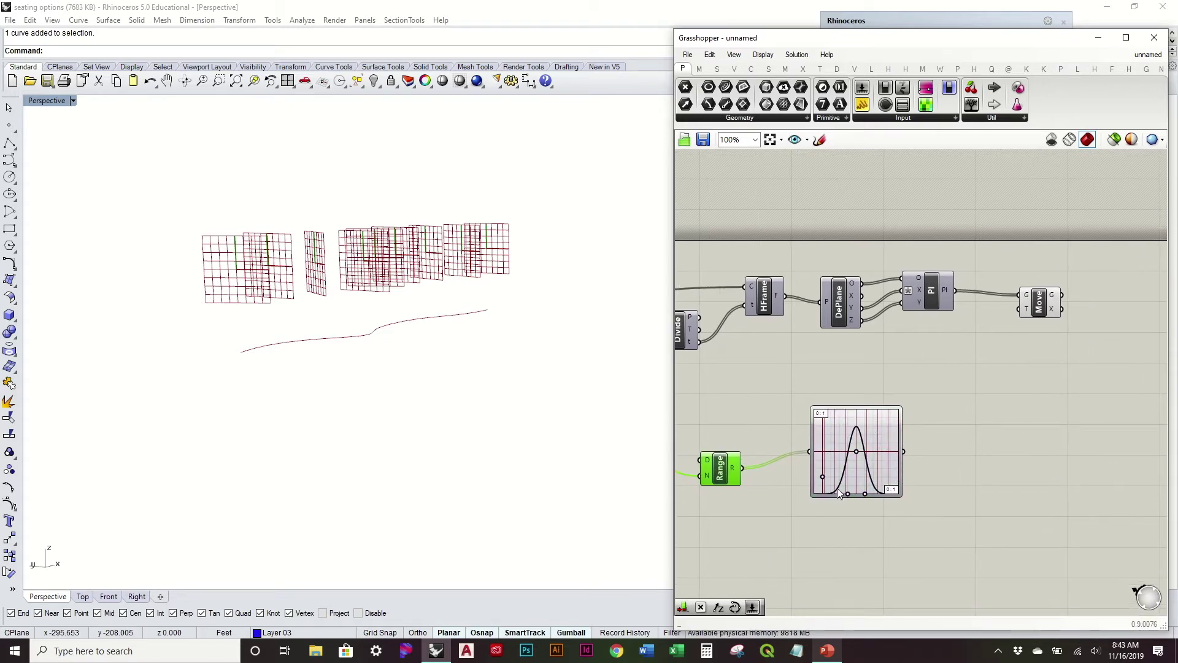
- Route the Graph Mapper output through a new Unit Z component into the Move component's translation input
left_click_drag(906, 455, 1020, 310)
left_click(963, 417)
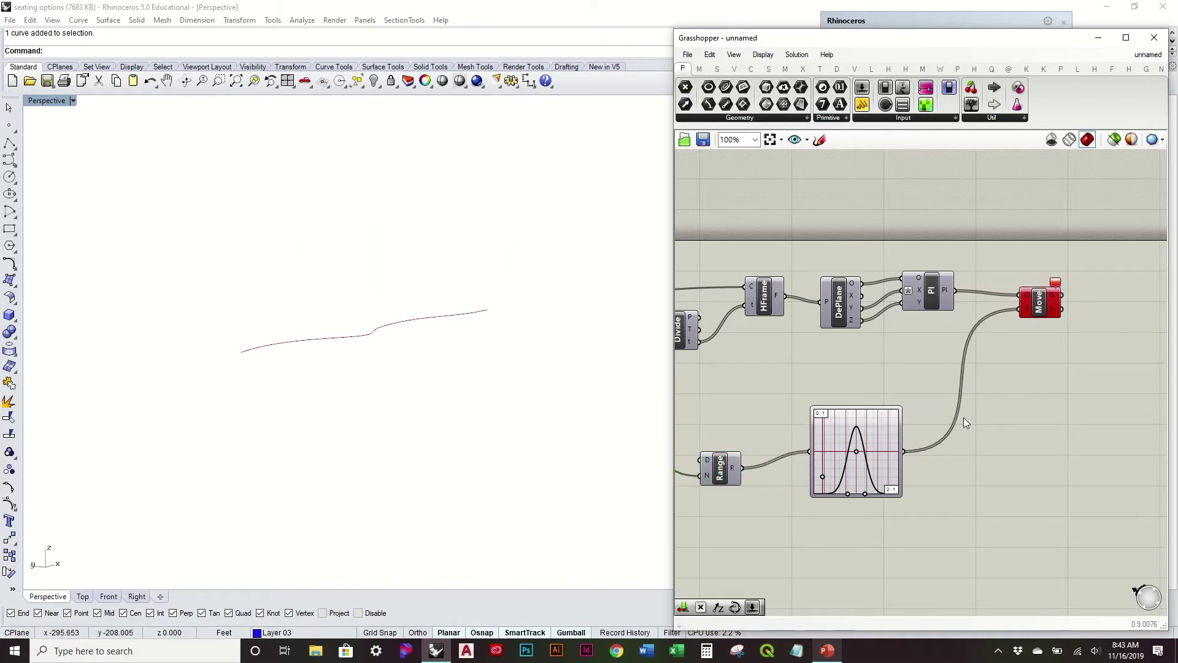
double_click(952, 443)
type("unit")
key("Return")
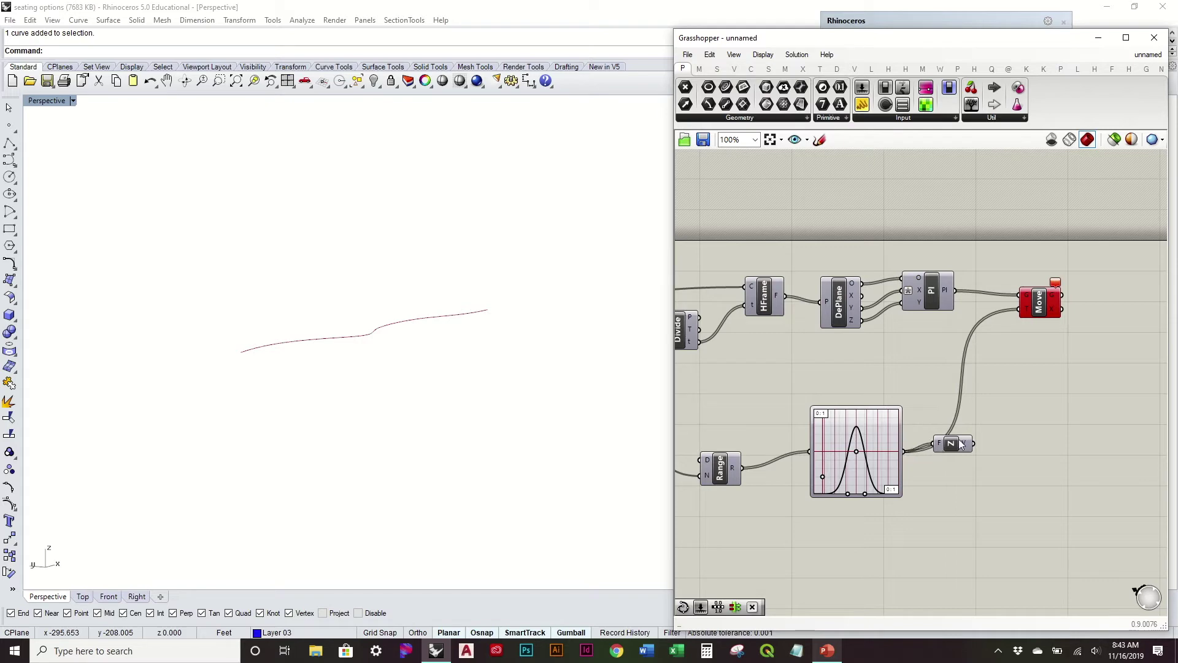
left_click_drag(975, 447, 1021, 310)
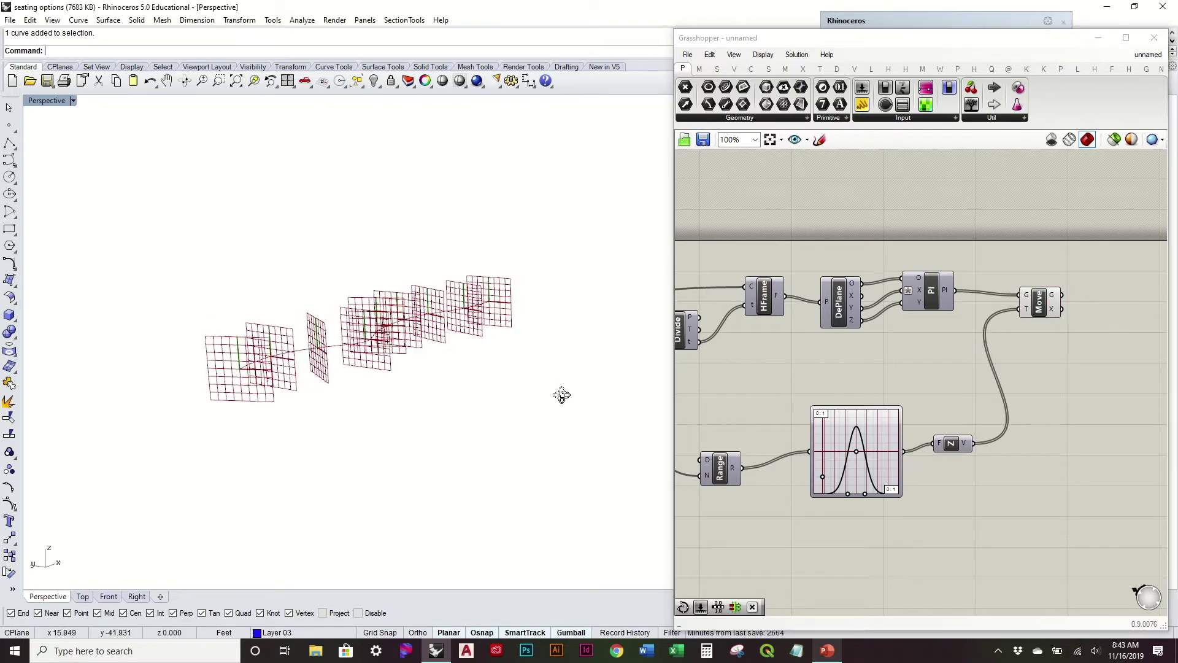
- Set the Graph Mapper's upper Y limit to 1.5 and raise the Gaussian peak to the top of the graph
right_click_drag(570, 382, 387, 341)
scroll(874, 429, "up", 3)
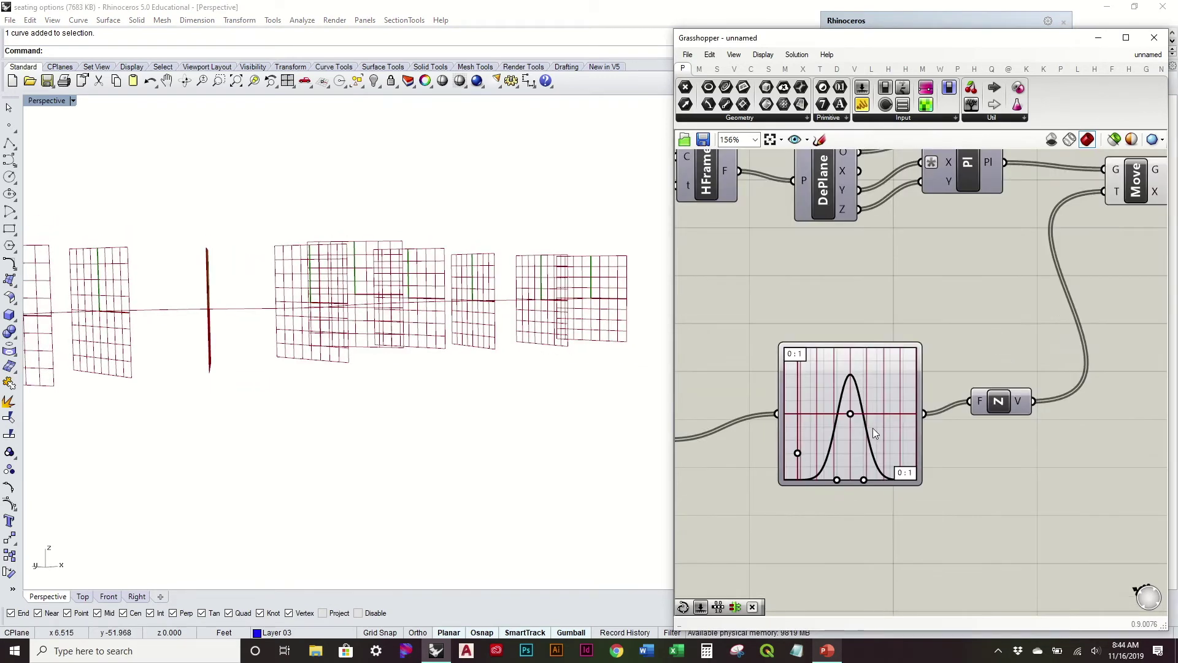
left_click_drag(801, 452, 802, 439)
double_click(801, 440)
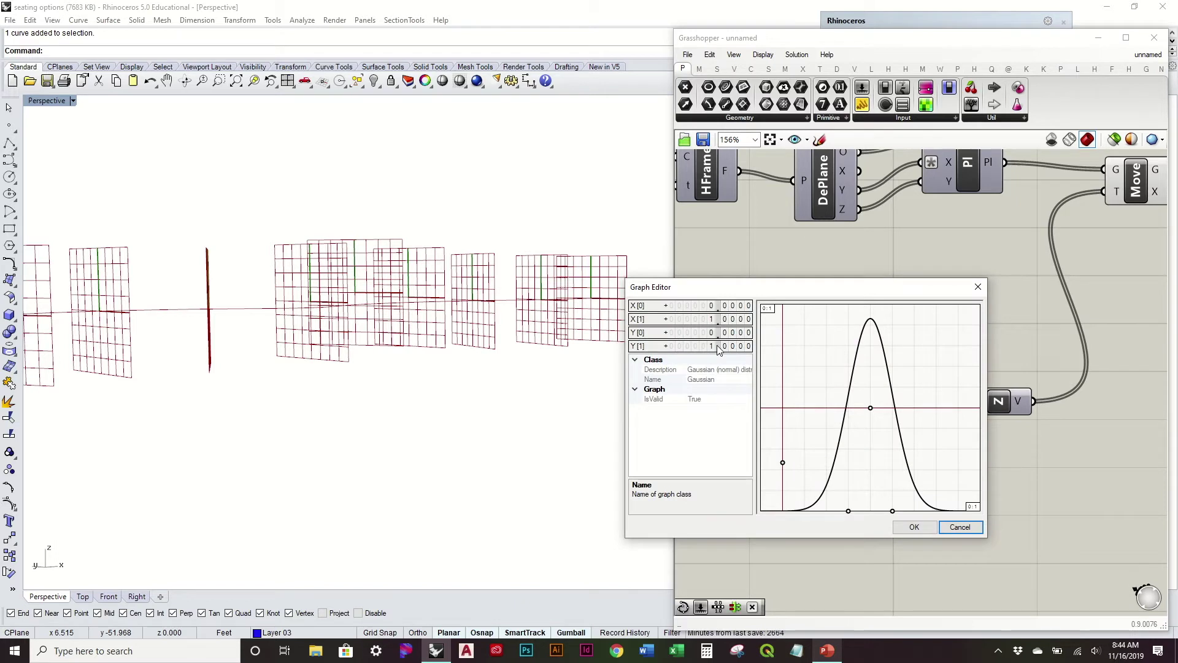
double_click(716, 347)
type("1.5")
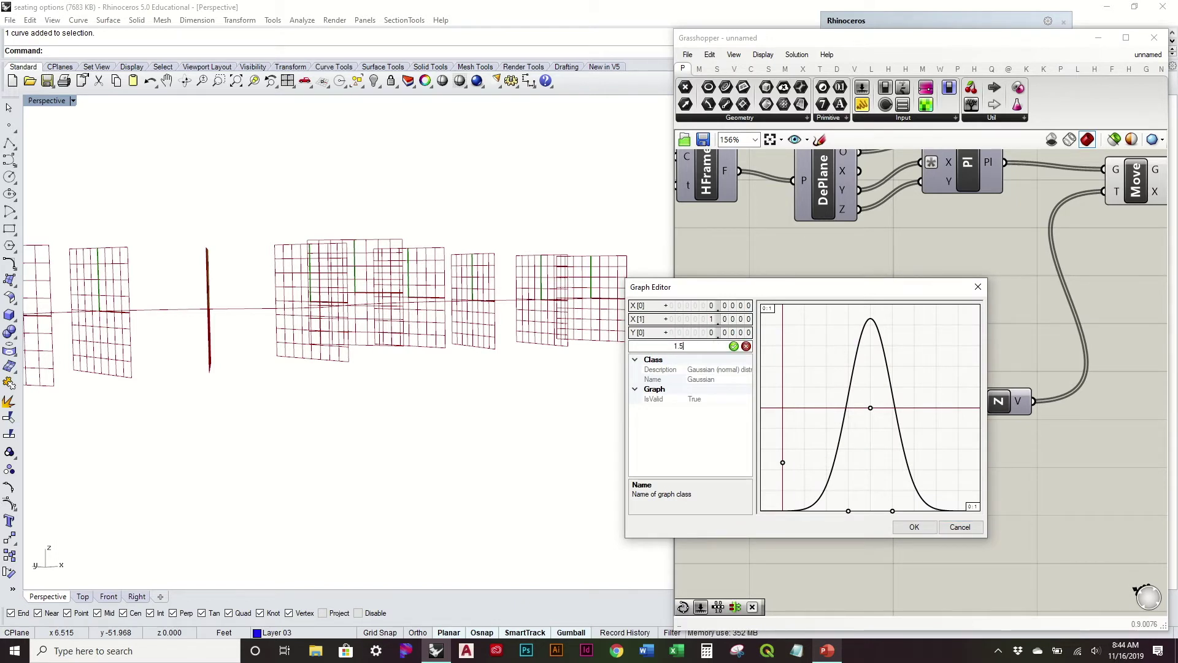
left_click(735, 346)
left_click(913, 526)
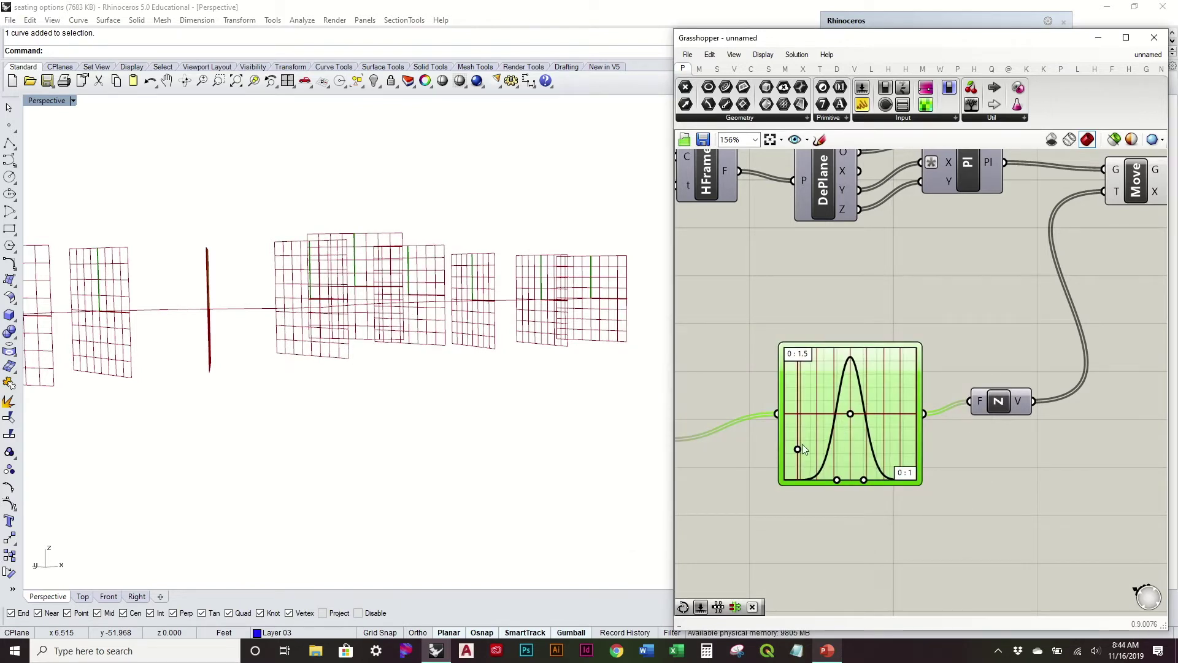
left_click_drag(800, 449, 800, 447)
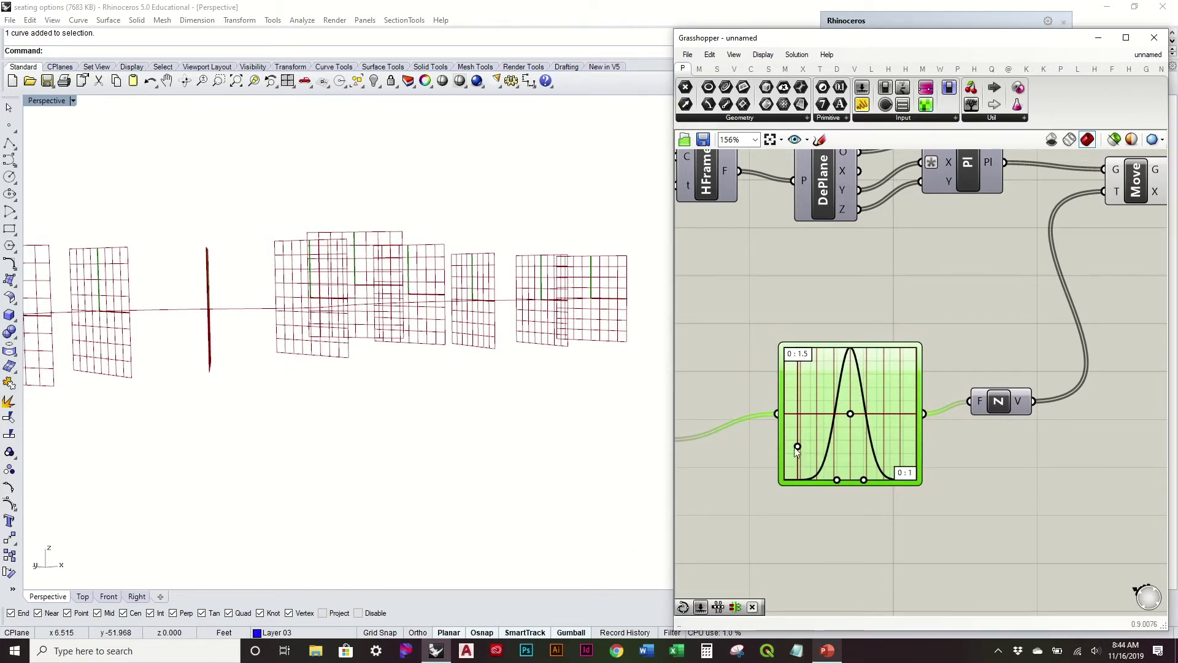
scroll(464, 384, "down", 3)
right_click_drag(463, 383, 426, 405)
left_click(870, 333)
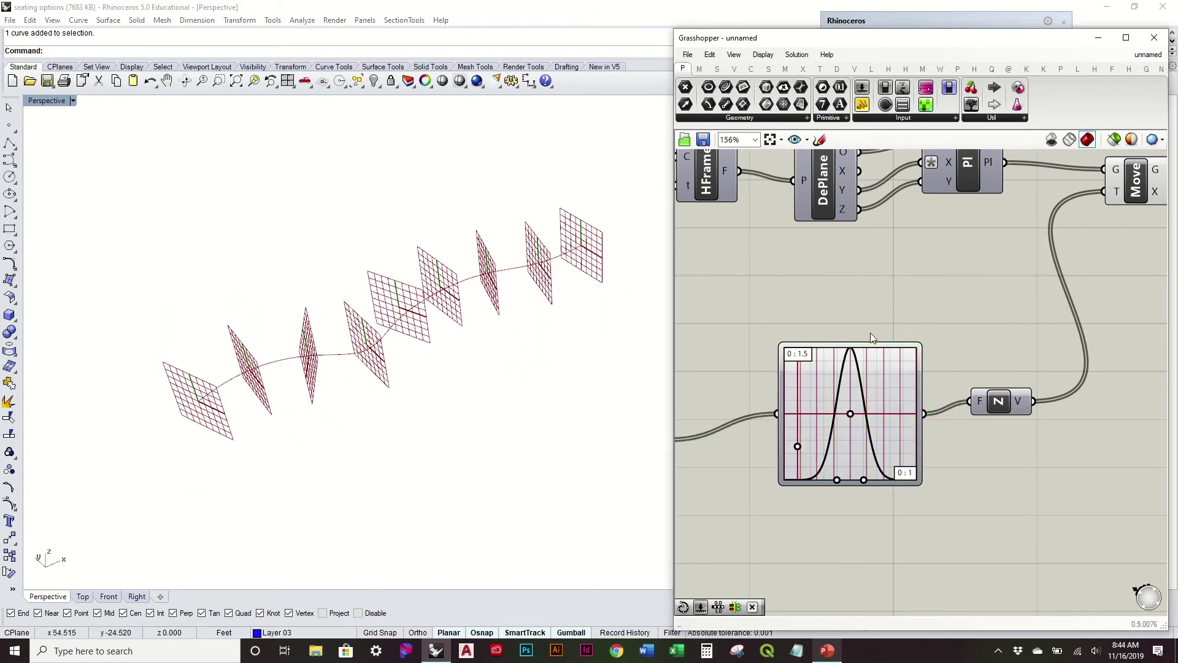
- Set the division count to 14
scroll(870, 332, "down", 3)
right_click_drag(866, 317, 996, 332)
scroll(783, 301, "up", 3)
left_click_drag(783, 301, 790, 302)
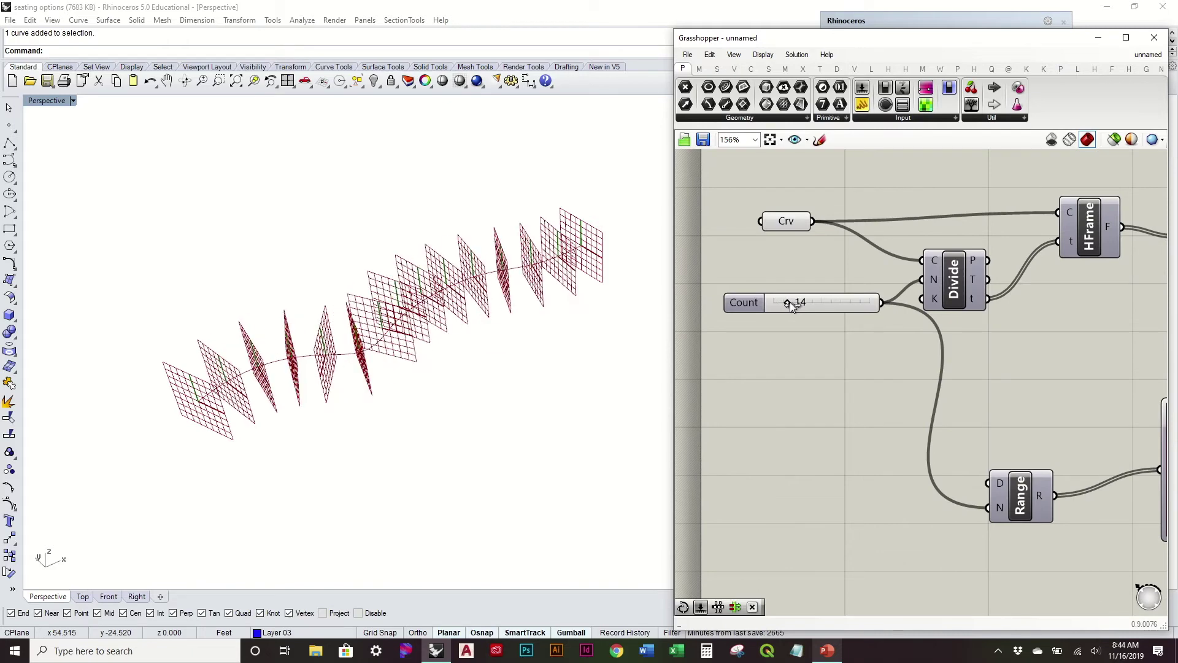
- Turn off the preview of the Move component
right_click_drag(977, 396, 814, 430)
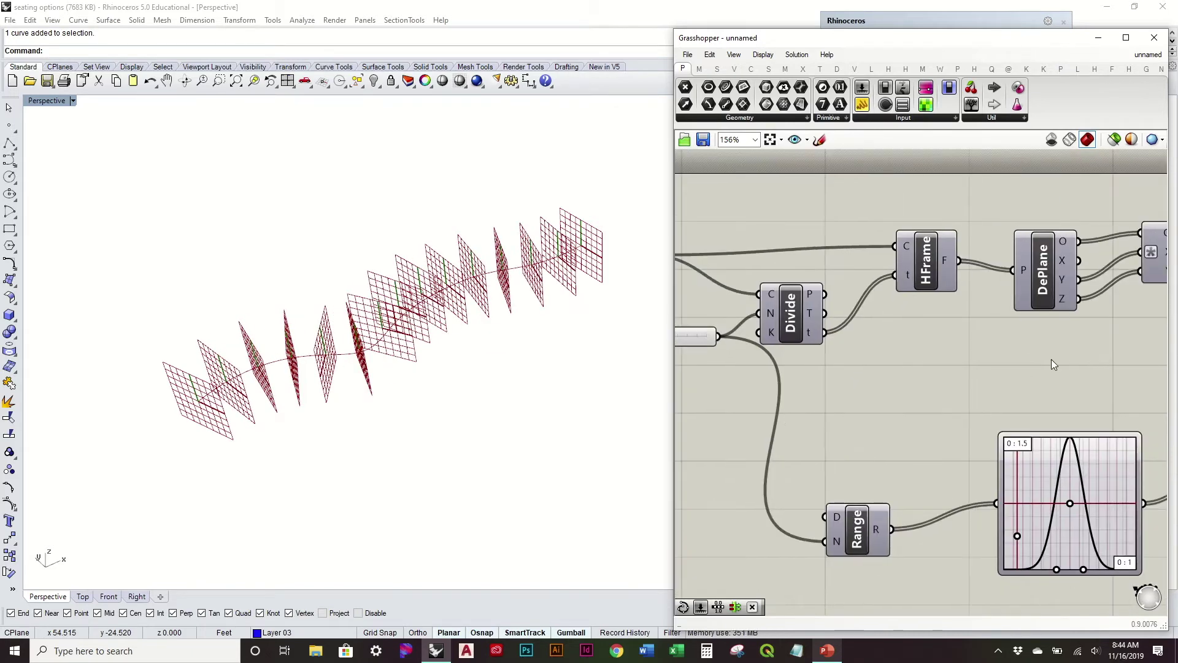
right_click_drag(1051, 359, 821, 382)
left_click(962, 271)
right_click_drag(1161, 308, 1025, 320)
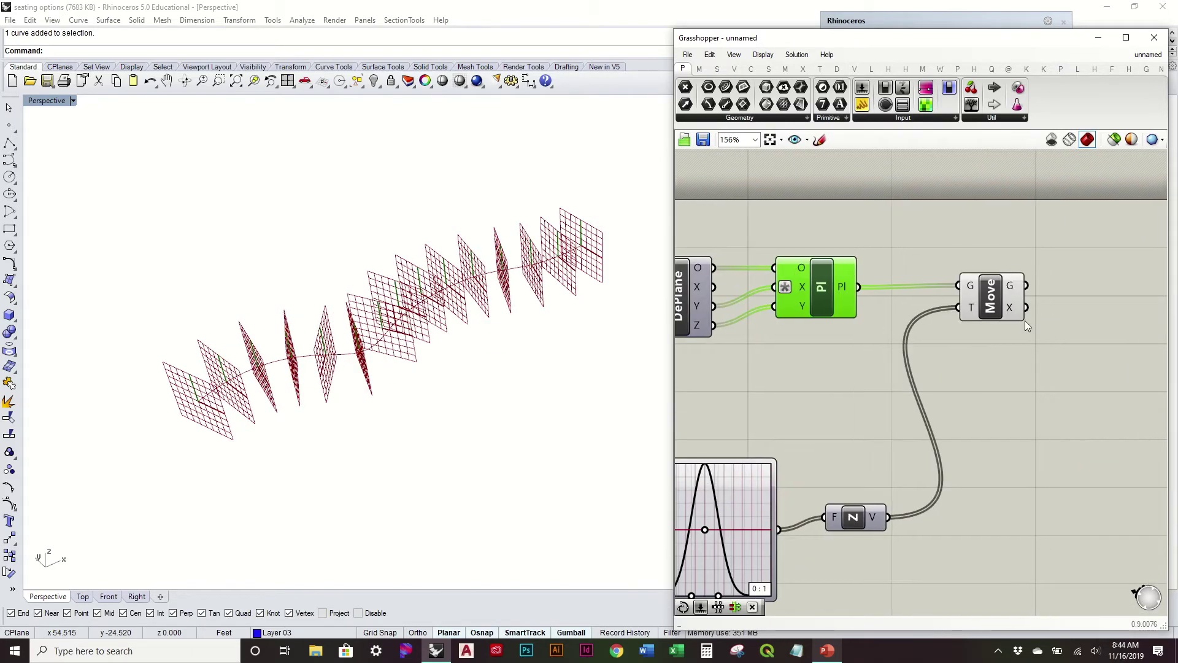
left_click(996, 305)
right_click(997, 302)
left_click(1018, 330)
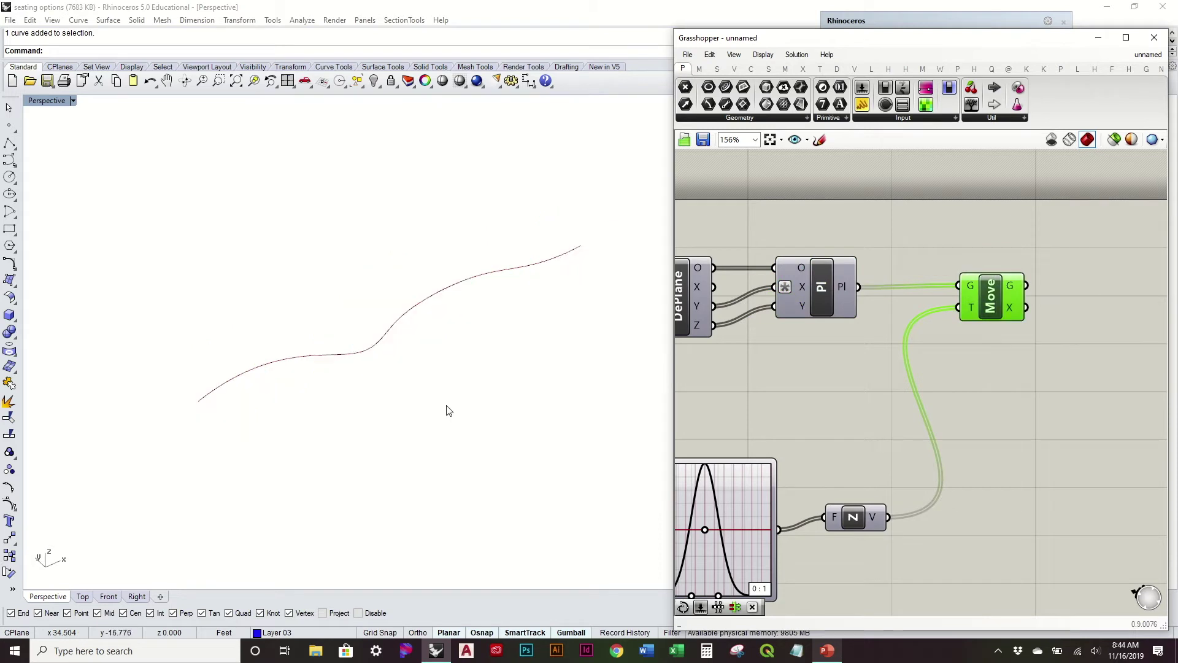
left_click(1063, 368)
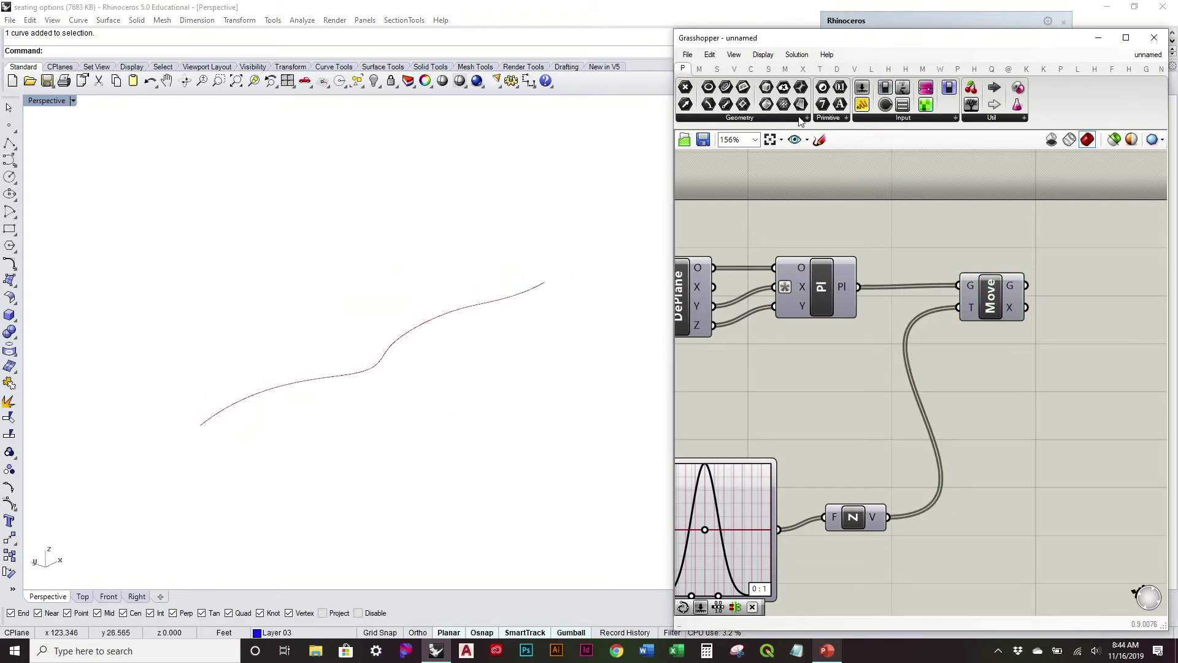
- Add a Rectangle component beside Move and connect the moved planes to its plane input
left_click(751, 68)
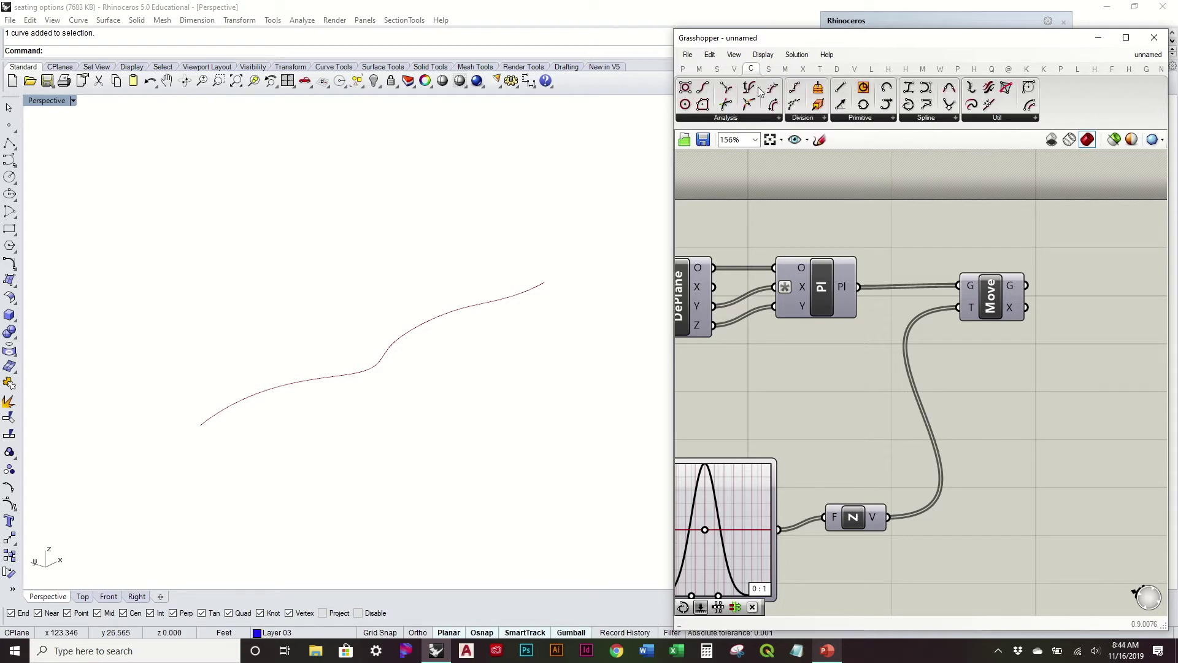
left_click(881, 118)
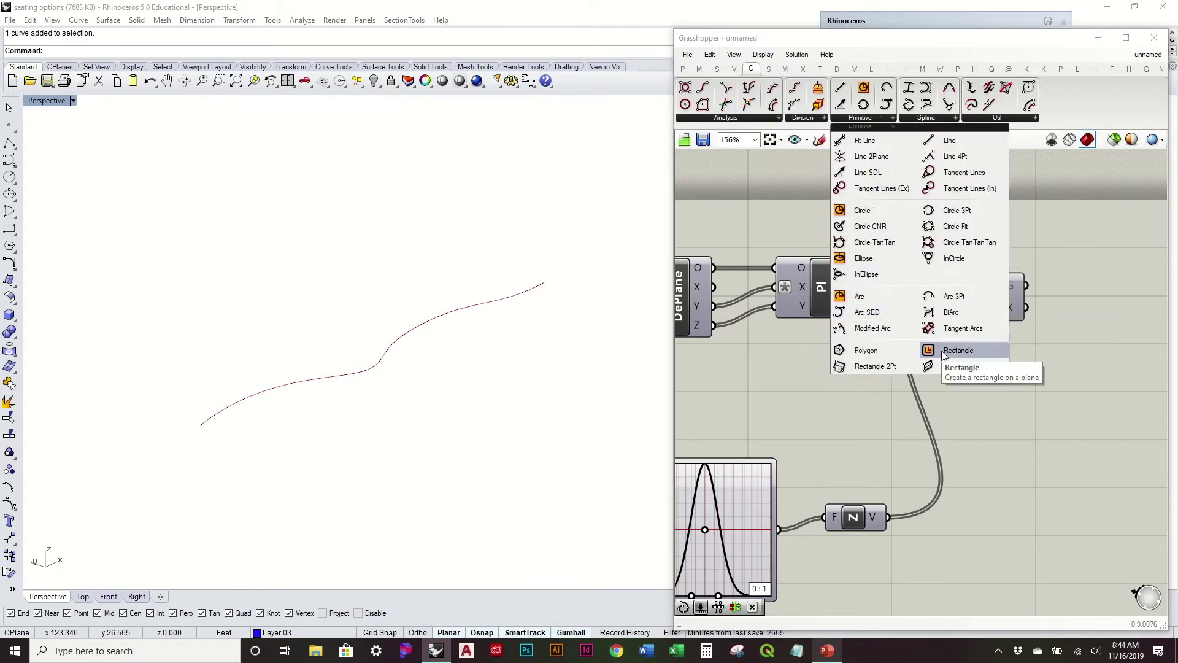
left_click_drag(958, 350, 1065, 389)
right_click_drag(1005, 382, 865, 378)
left_click_drag(926, 381, 1016, 377)
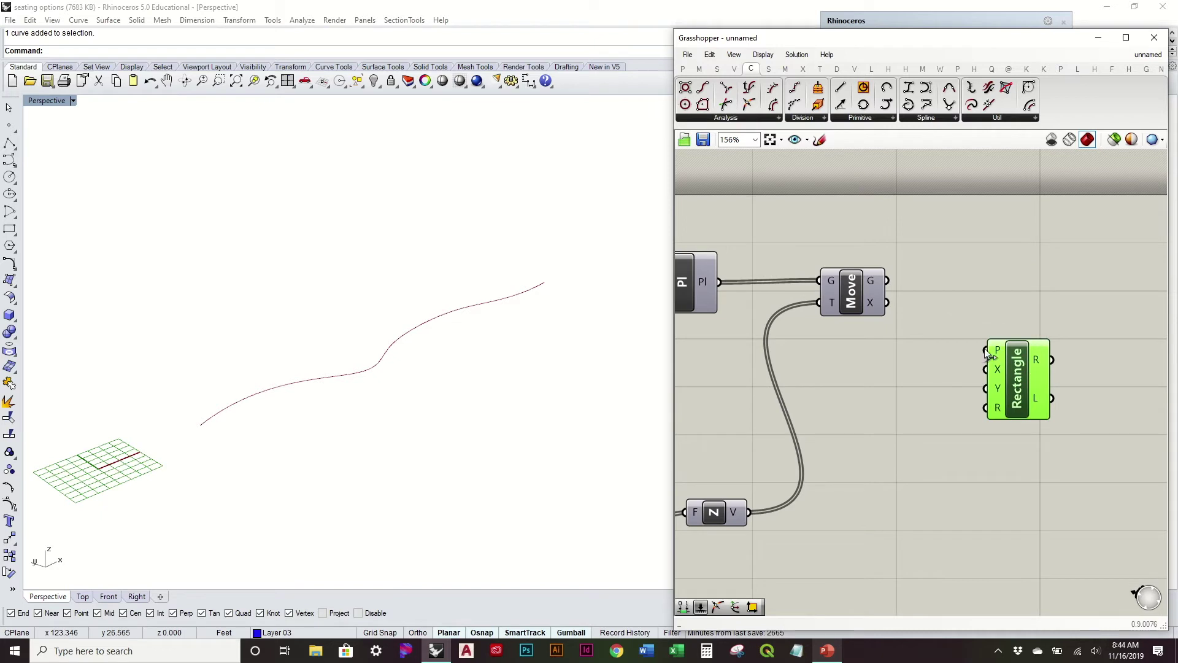
left_click_drag(992, 353, 1025, 333)
right_click_drag(436, 337, 356, 350)
left_click_drag(1021, 328, 1026, 308)
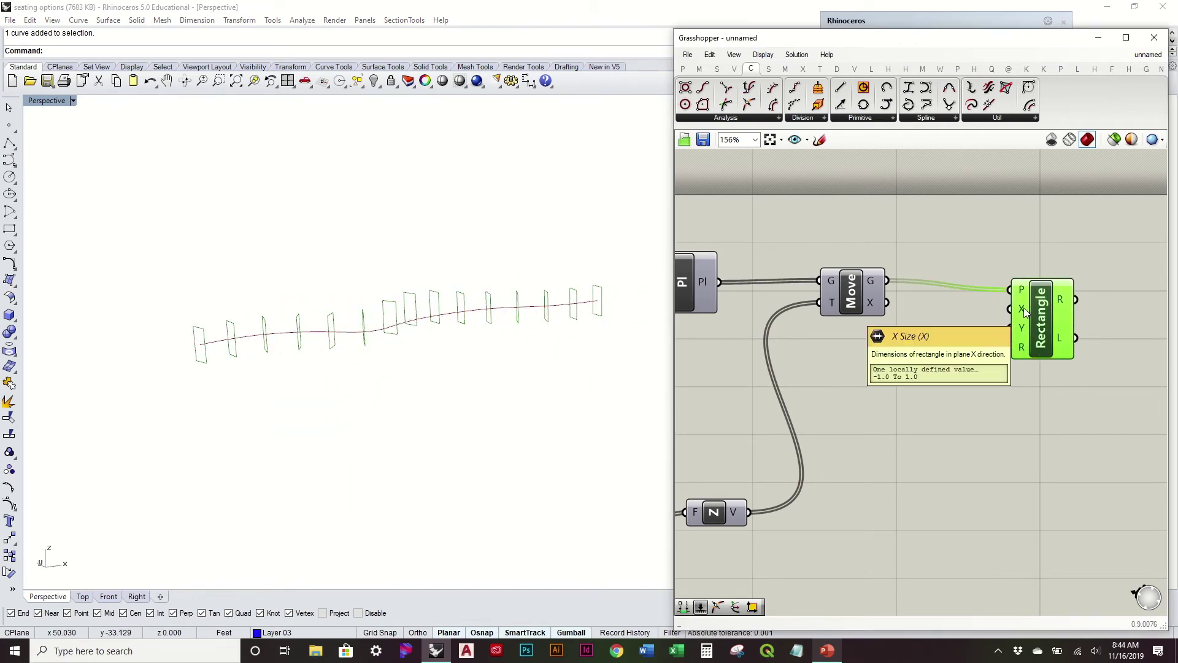
- Turn the preview of the Move component back on and examine the moved planes together with their rectangles
left_click(850, 294)
right_click_drag(849, 293, 981, 304)
right_click(985, 299)
left_click(1038, 325)
right_click_drag(356, 352, 403, 349)
scroll(171, 377, "up", 2)
scroll(252, 360, "up", 4)
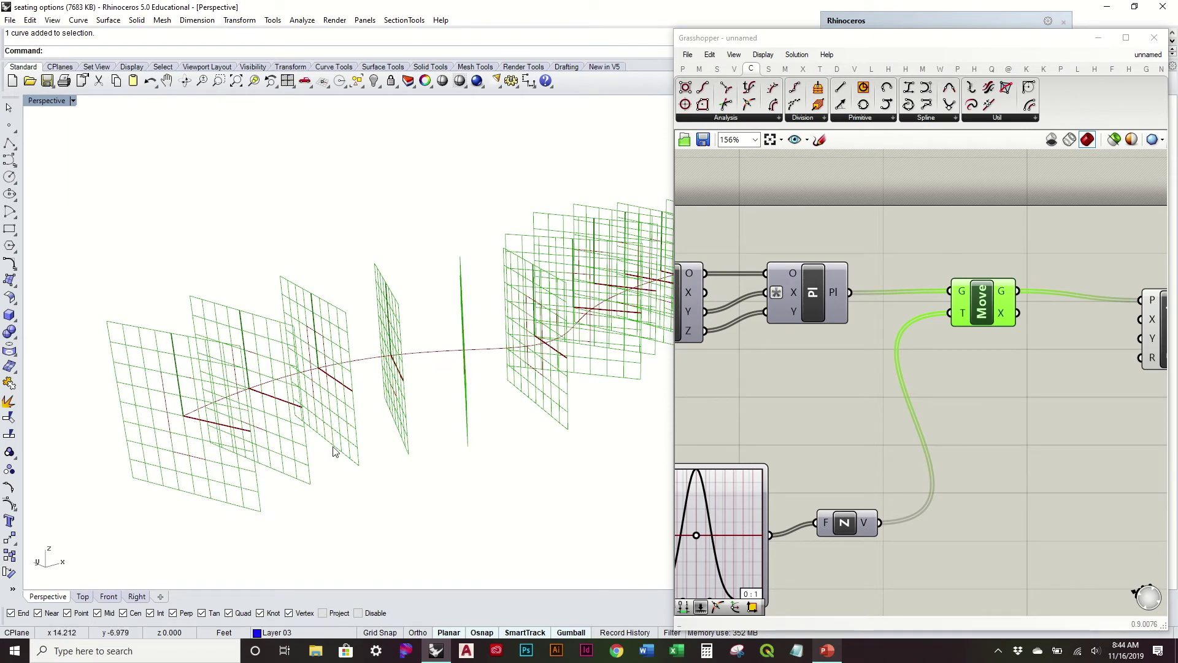
right_click_drag(333, 452, 329, 443)
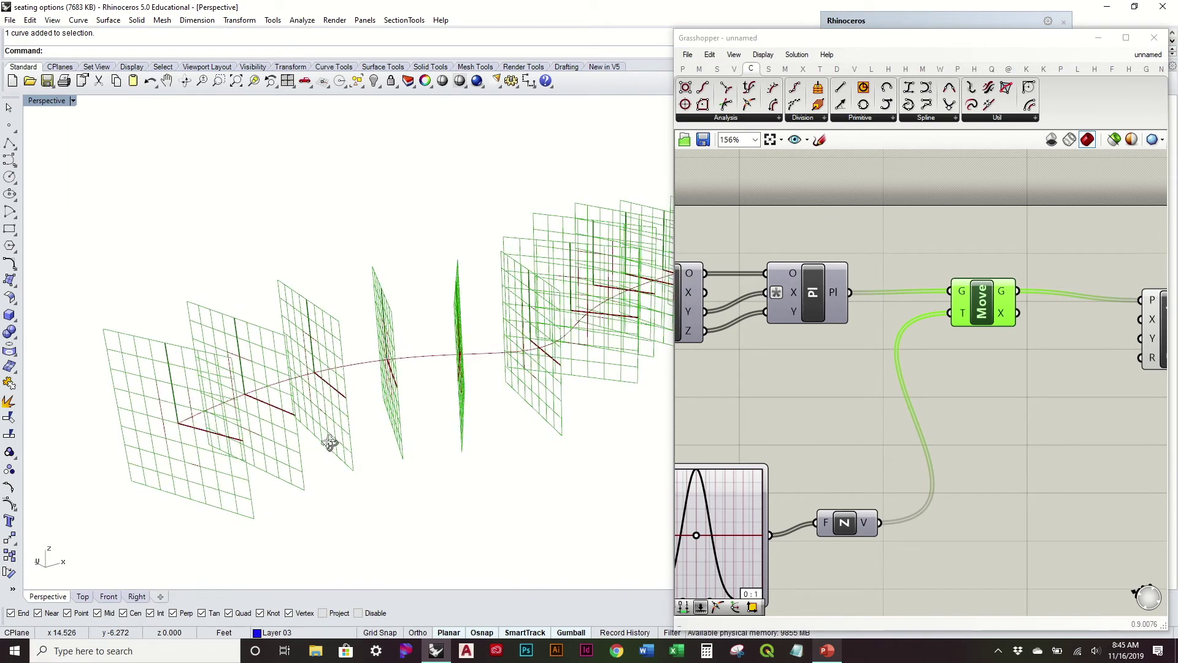
- Add a Construct Domain component below Move and connect its output to the Rectangle's Y input
right_click_drag(988, 431, 773, 418)
left_click(968, 329)
left_click_drag(969, 332, 969, 345)
left_click(889, 423)
mouse_move(947, 330)
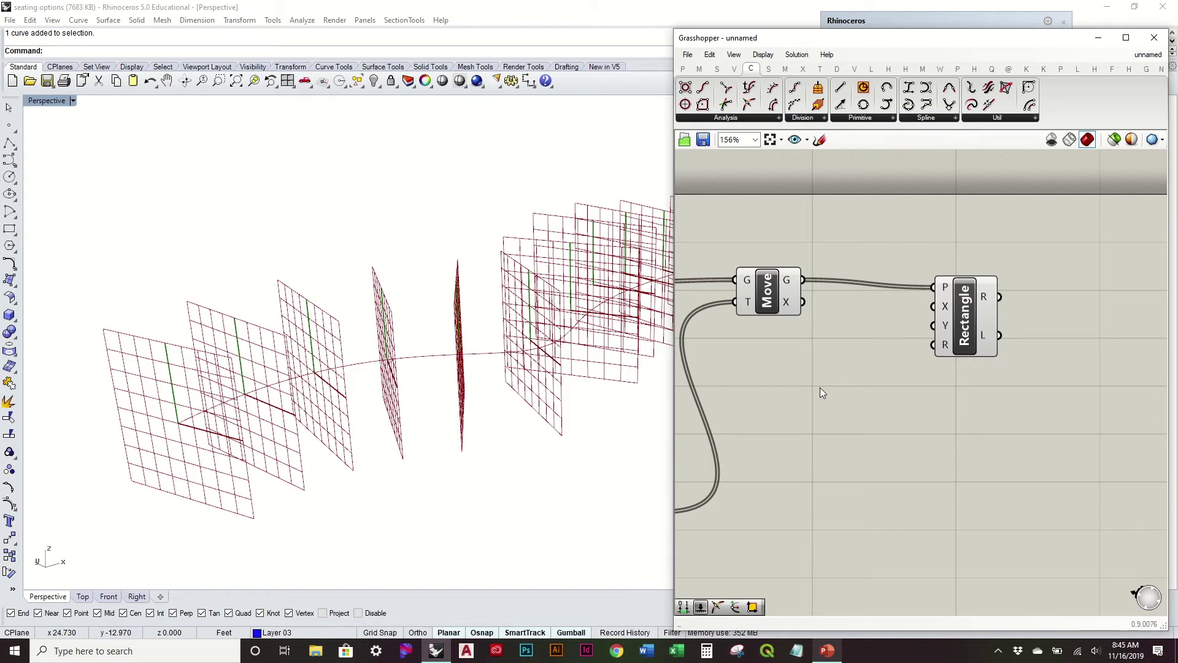
left_click(699, 69)
left_click_drag(686, 90, 921, 354)
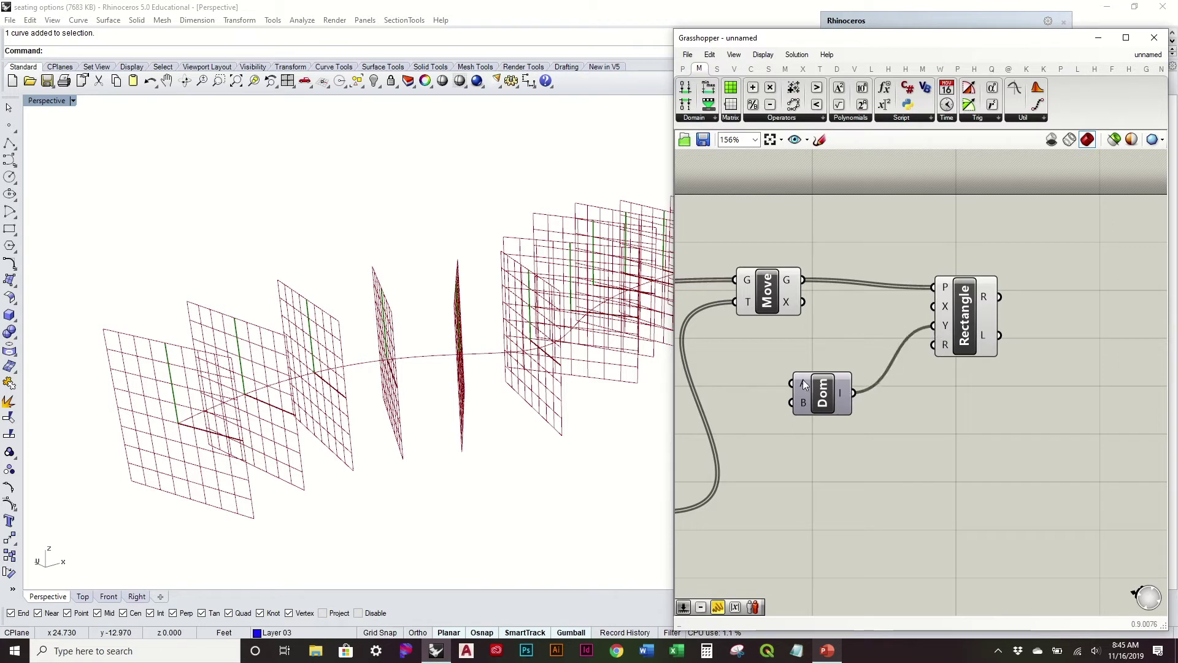
right_click_drag(819, 369, 882, 333)
left_click_drag(884, 348, 919, 323)
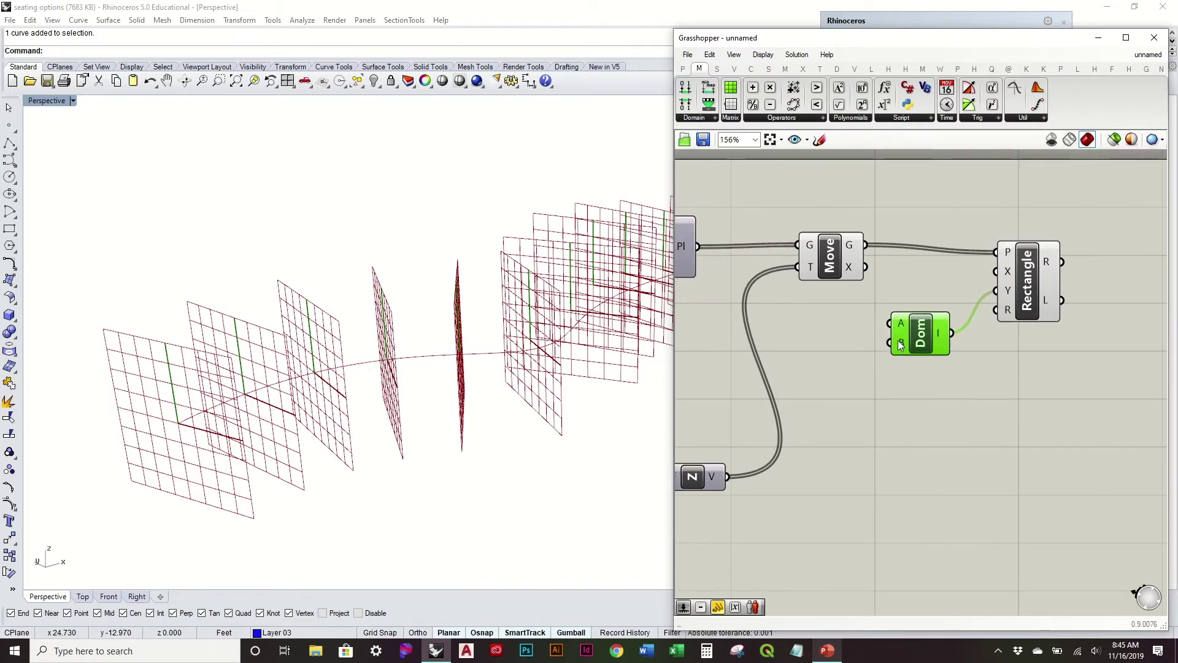
- Apply an expression to the domain's end input and feed it from a new number slider set to 0.5
right_click(899, 347)
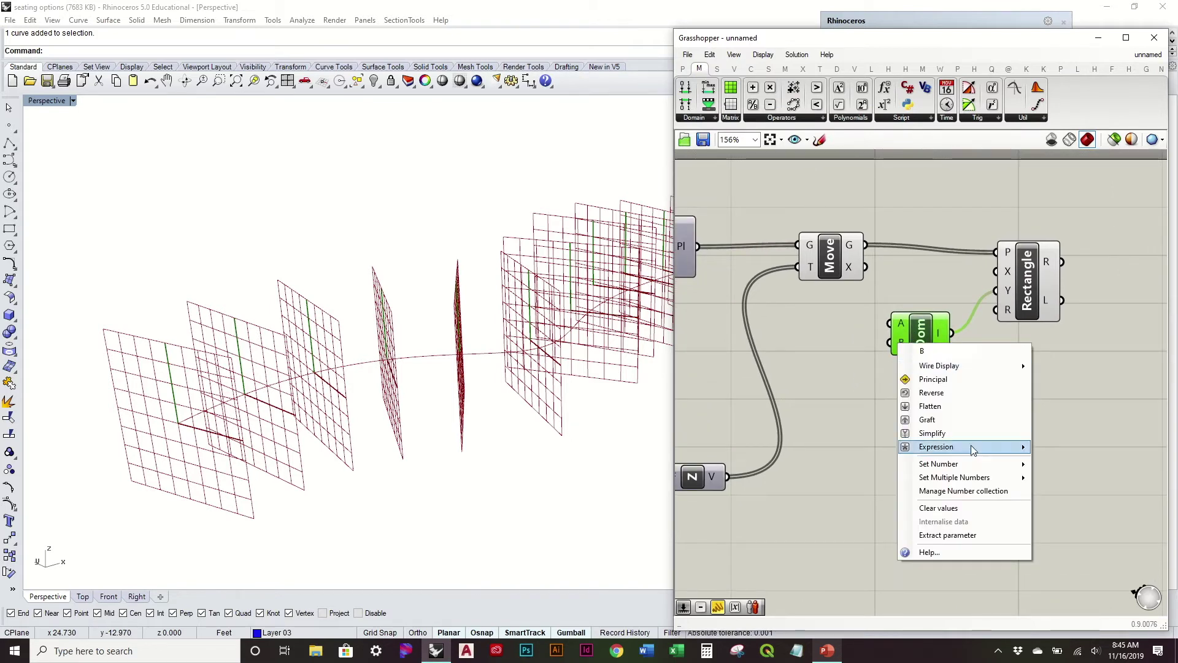
mouse_move(971, 444)
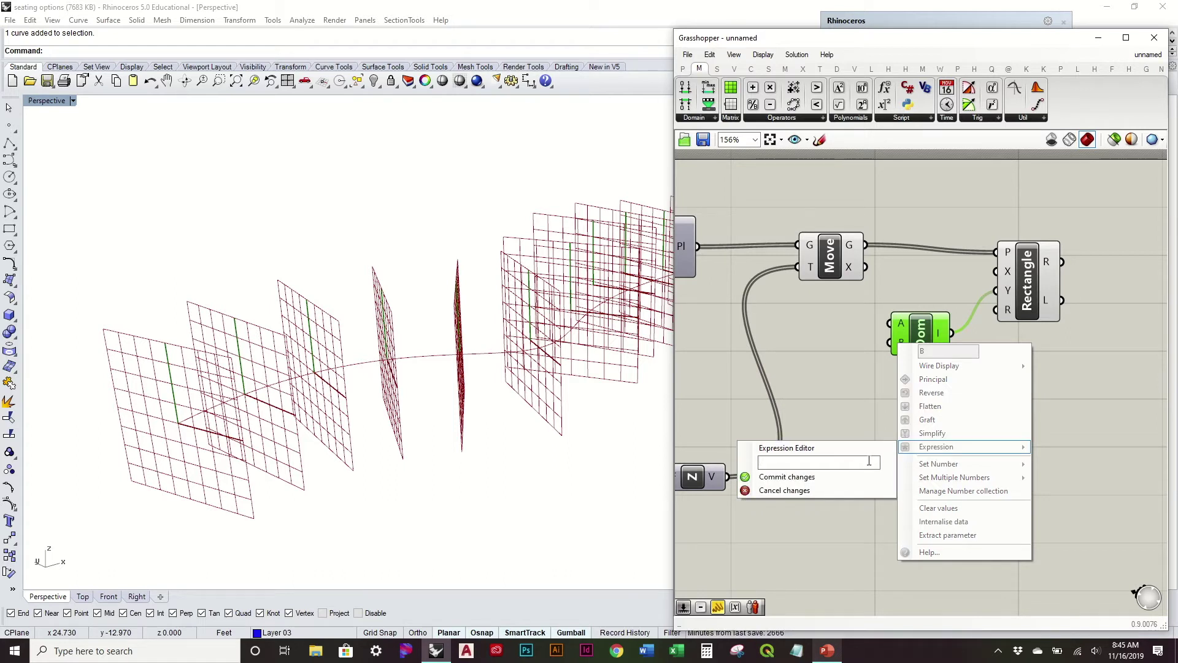
left_click(859, 474)
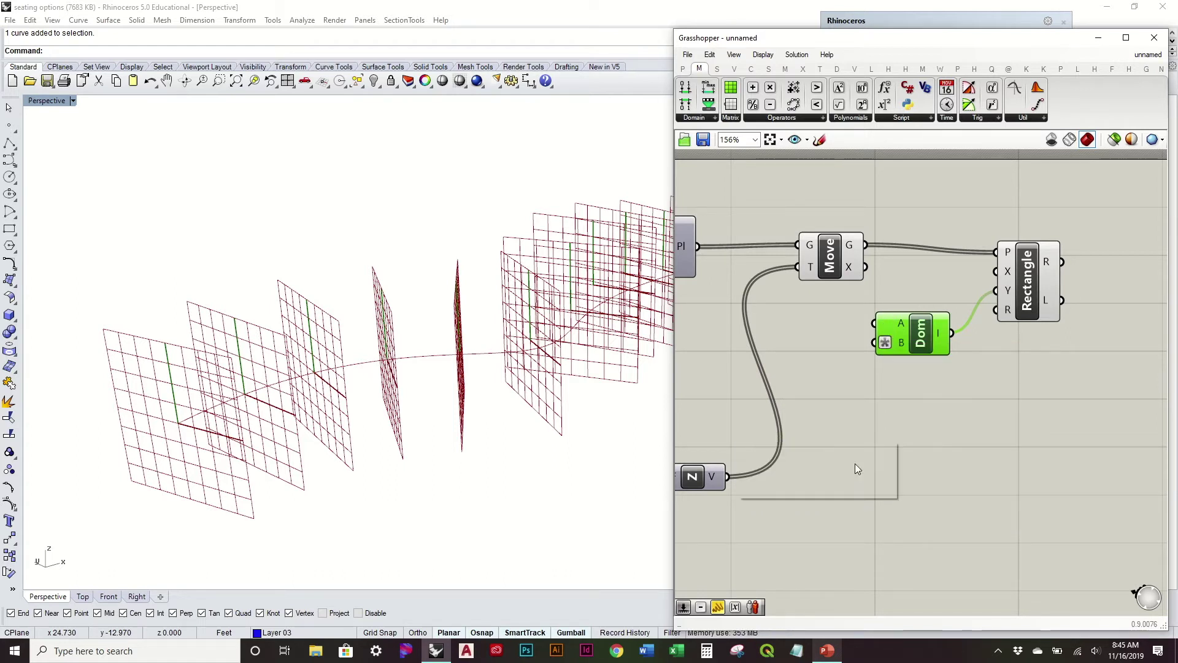
double_click(815, 369)
type(".5")
key("Return")
left_click_drag(837, 370, 873, 342)
right_click_drag(344, 460, 270, 423)
scroll(159, 410, "up", 3)
scroll(159, 410, "up", 2)
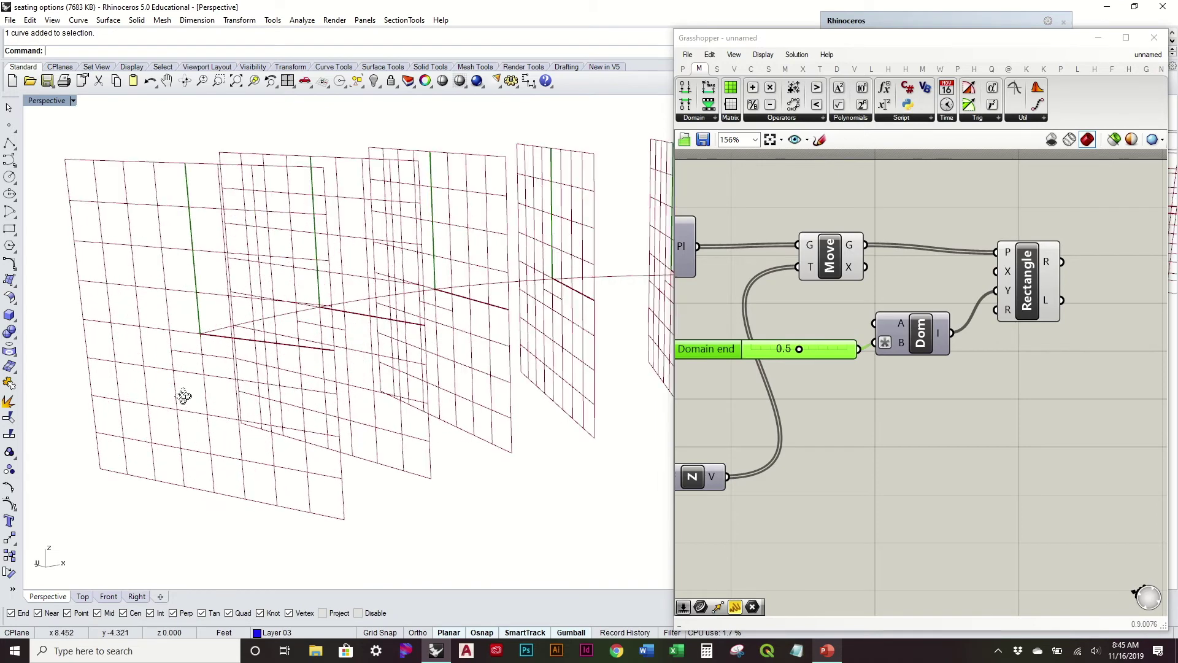
scroll(183, 398, "up", 2)
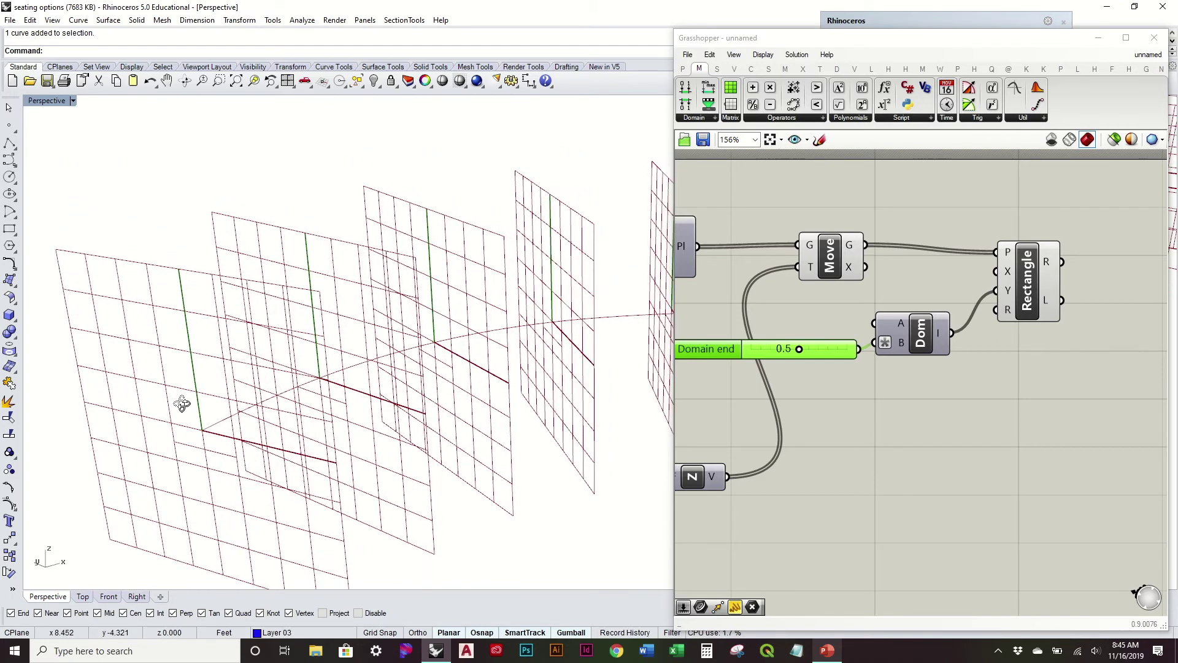
left_click(824, 258)
right_click(825, 258)
left_click(875, 288)
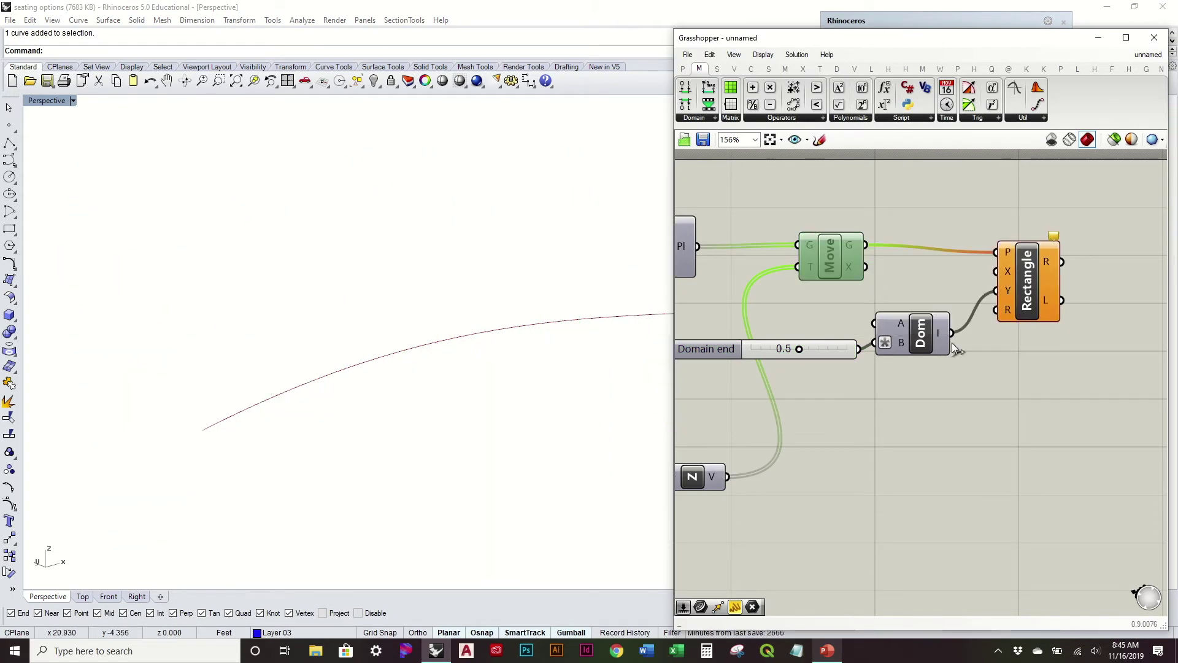
right_click(833, 256)
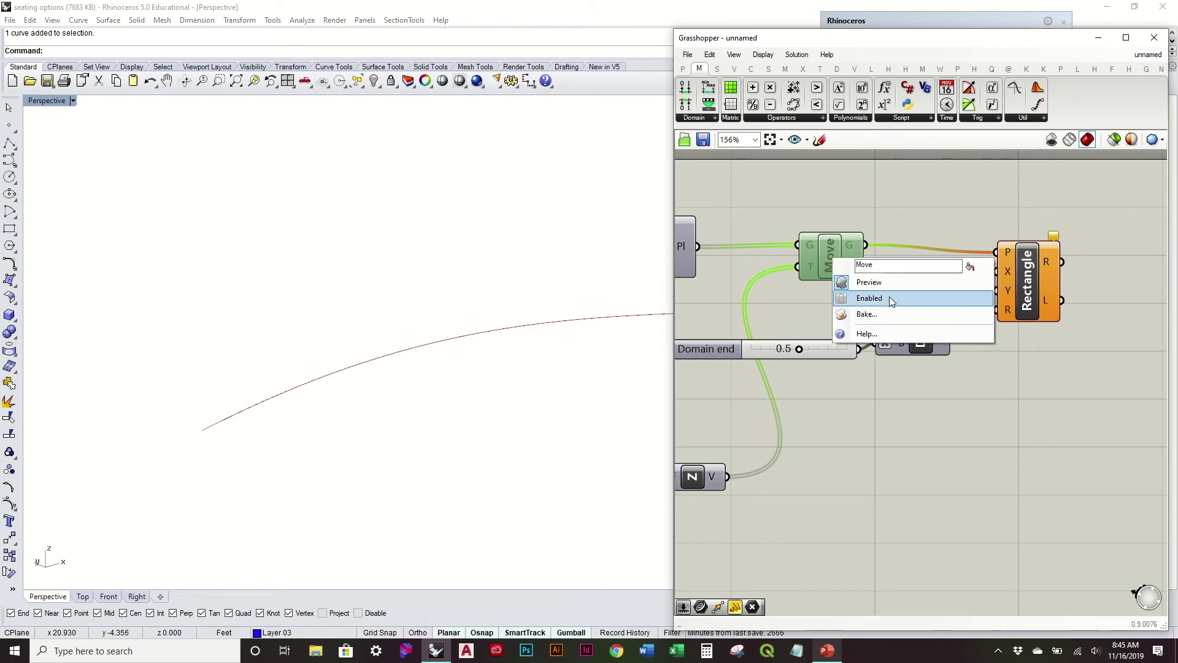
left_click(889, 296)
- Turn off the preview of the Move component so only the rectangles are displayed along the curve
right_click(833, 261)
left_click(842, 281)
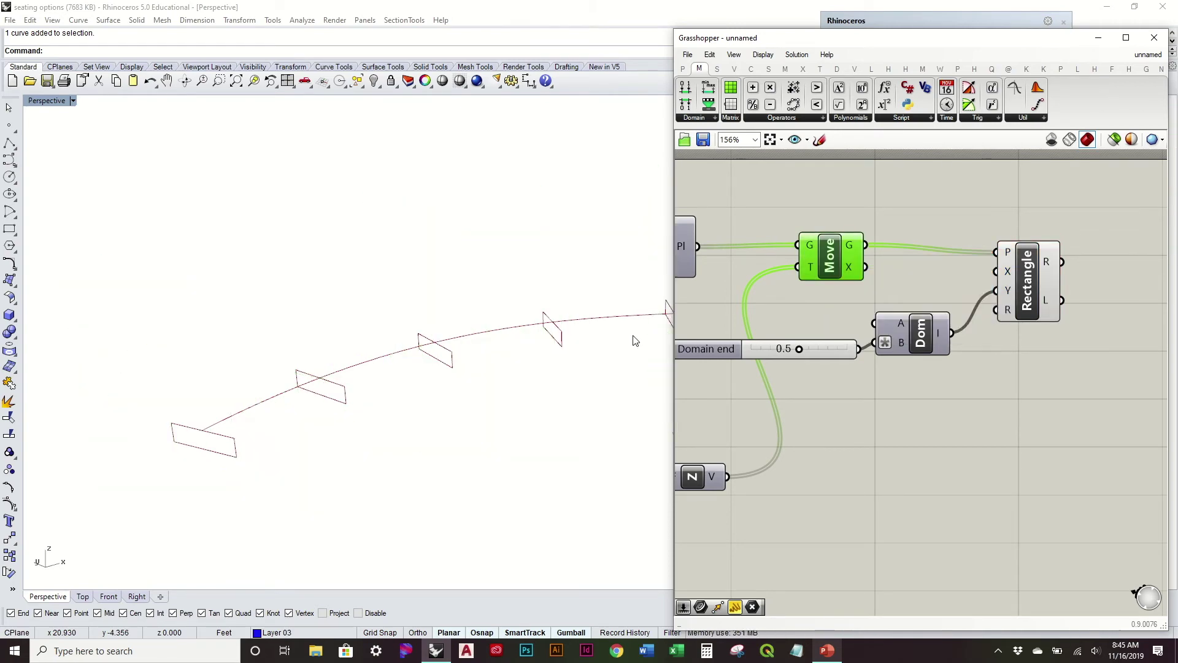
right_click_drag(411, 374, 396, 377)
- Set the Domain end slider of the rectangles' Y domain to 0.3
scroll(827, 341, "up", 2)
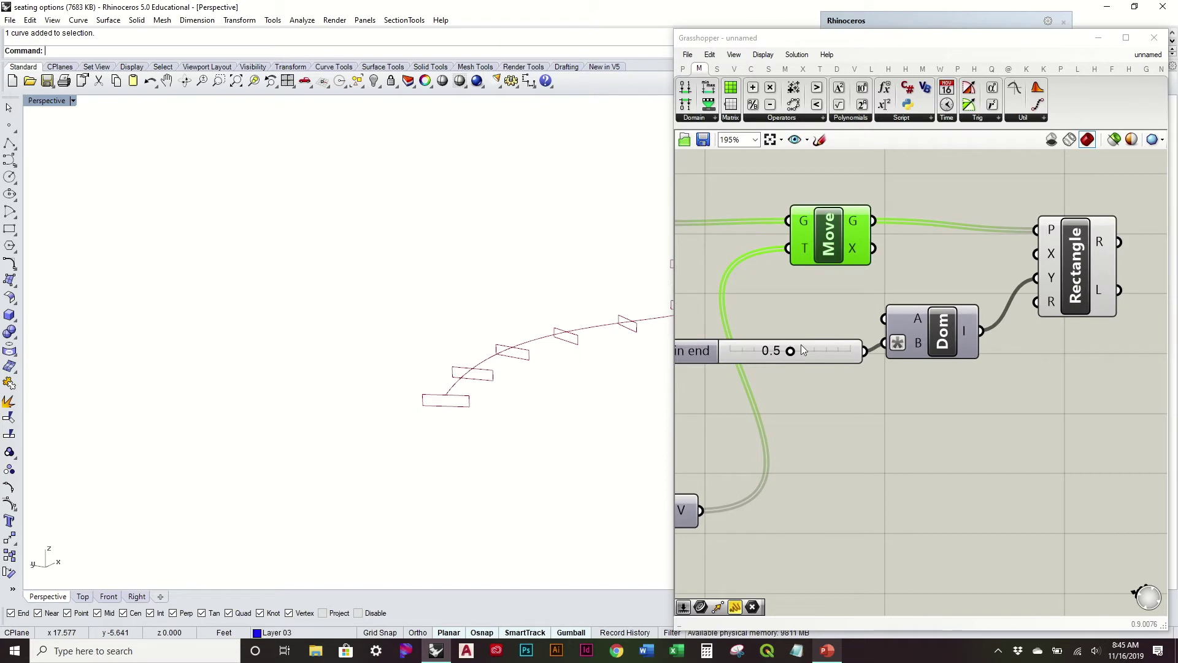
left_click_drag(792, 353, 774, 369)
mouse_move(576, 377)
right_mouse_down()
mouse_move(565, 400)
mouse_move(556, 382)
right_mouse_up()
- Space out the Rectangle and Y domain components, and connect a second Construct Domain to the Rectangle's X input
right_click_drag(1041, 272, 978, 280)
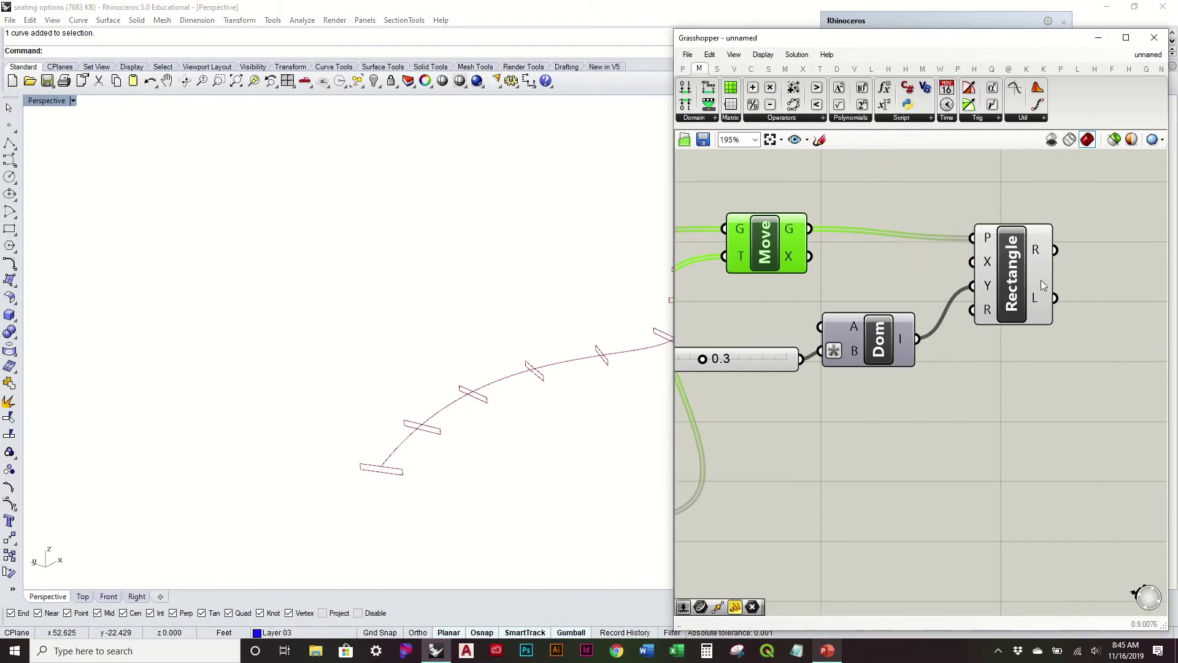
left_click_drag(1018, 289, 1098, 288)
left_click_drag(934, 399, 767, 338)
left_click_drag(884, 346, 947, 385)
left_click(937, 319)
left_click(909, 314)
double_click(909, 314)
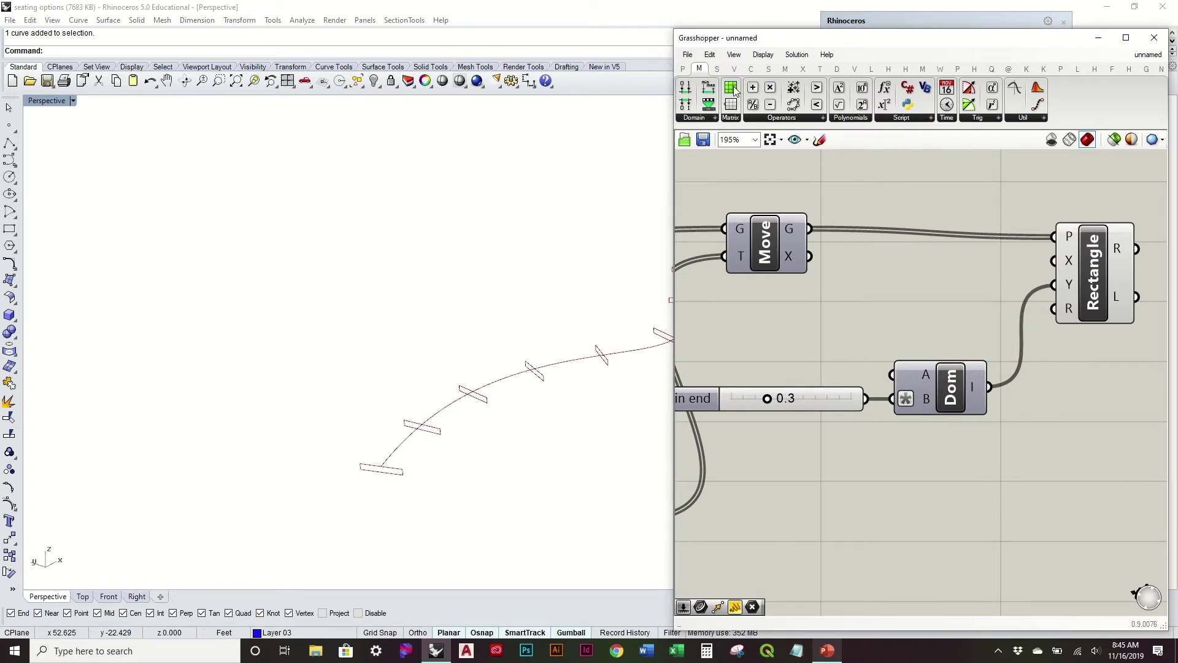
left_click_drag(707, 92, 1054, 261)
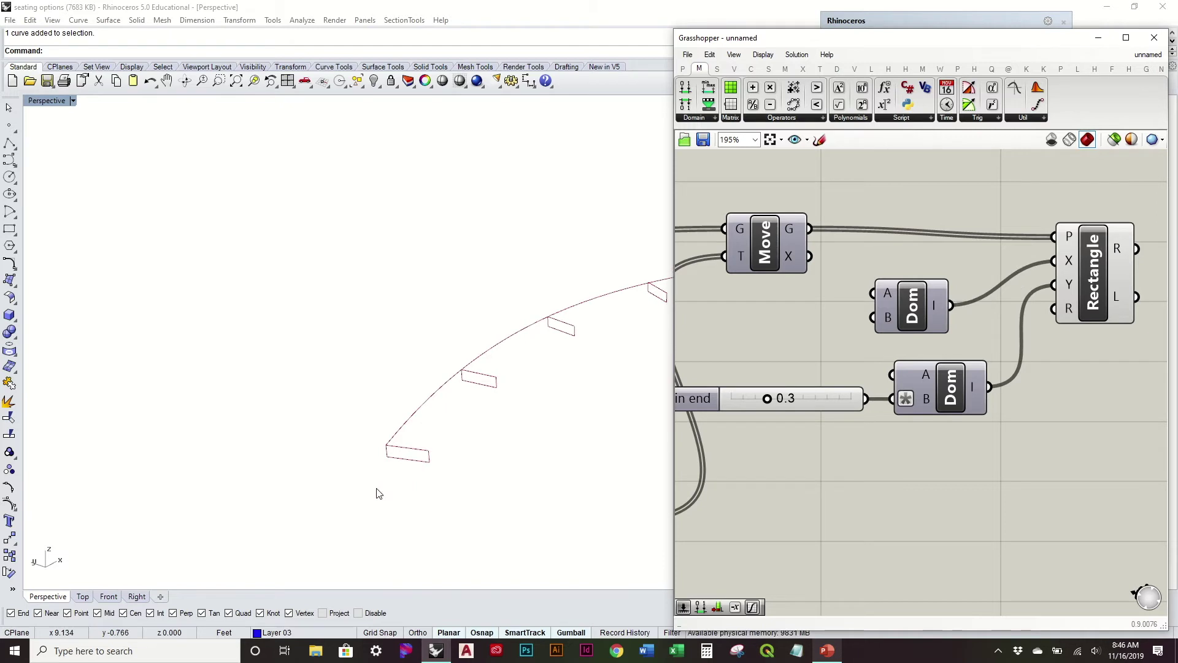
- Set the Domain end slider of the rectangles' Y domain to 0.2 and check the rectangles in the viewport
right_click_drag(403, 470, 389, 436)
right_click_drag(762, 434, 826, 425)
left_click_drag(833, 390, 827, 396)
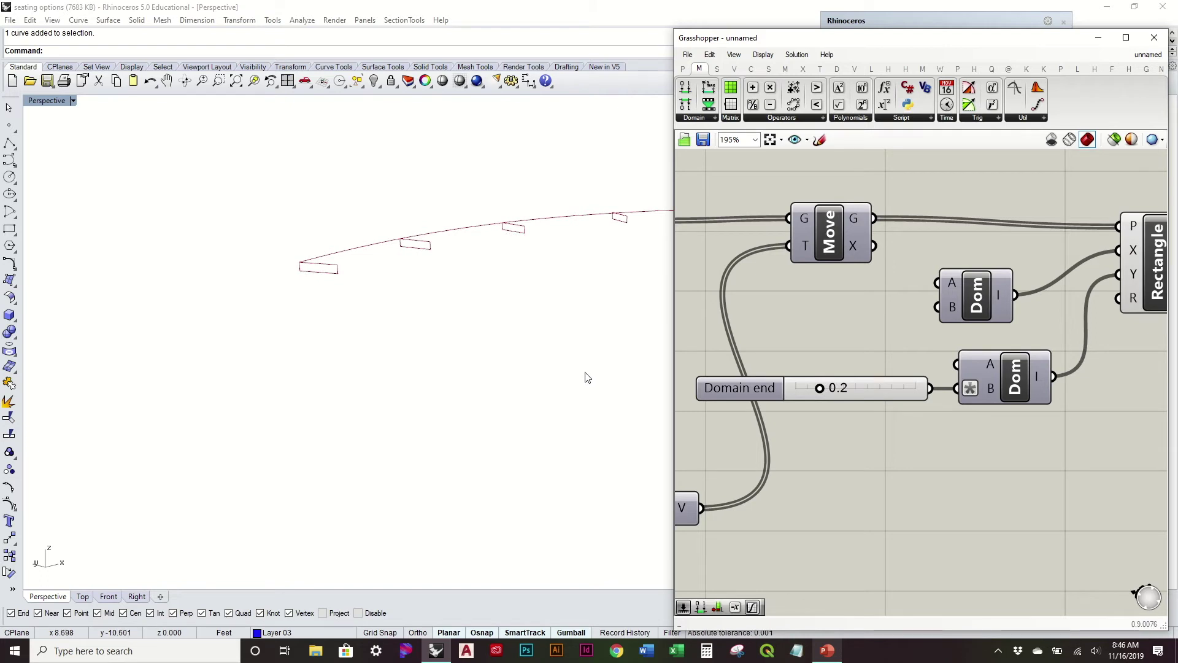
right_click_drag(471, 330, 469, 337)
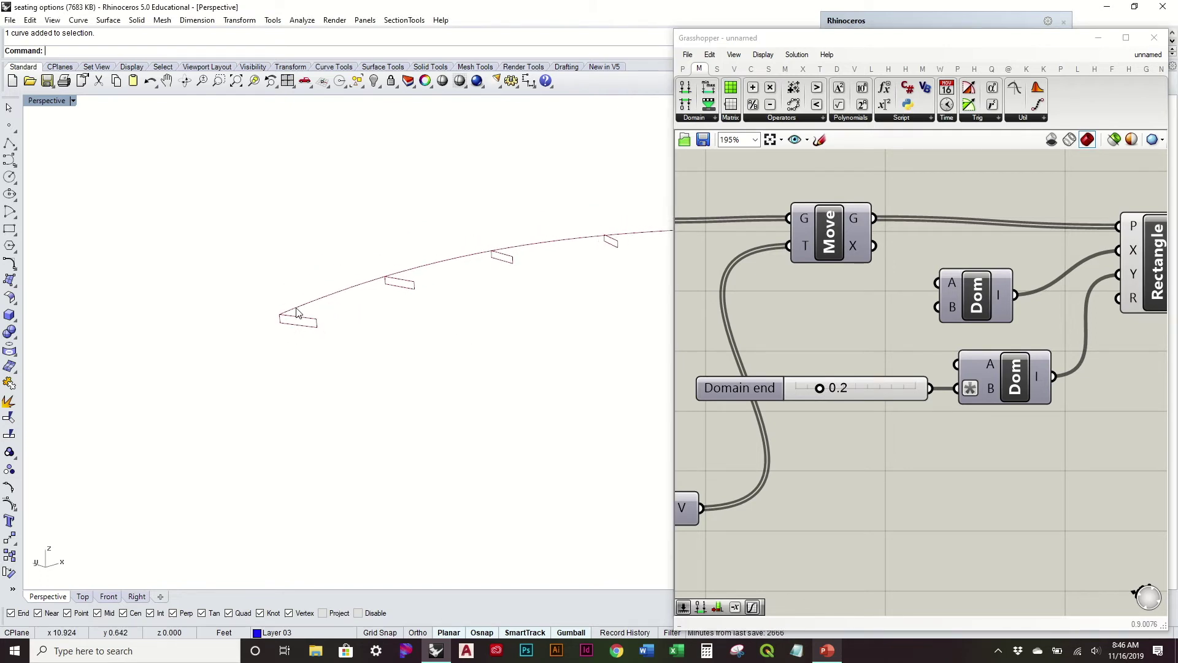
mouse_move(287, 324)
right_mouse_down()
mouse_move(286, 303)
mouse_move(288, 337)
right_mouse_up()
right_click_drag(543, 348, 355, 386)
- Move the Rectangle, both Construct Domain components and the Domain end slider together farther away from Move
right_click_drag(1083, 405, 967, 421)
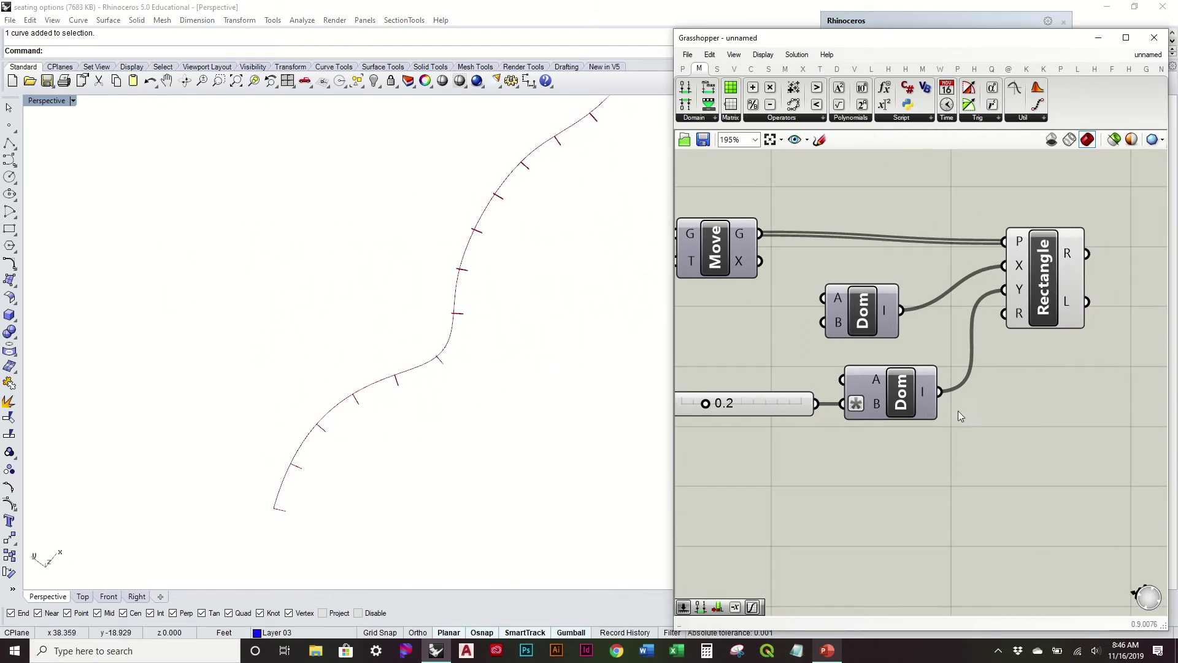
mouse_move(840, 322)
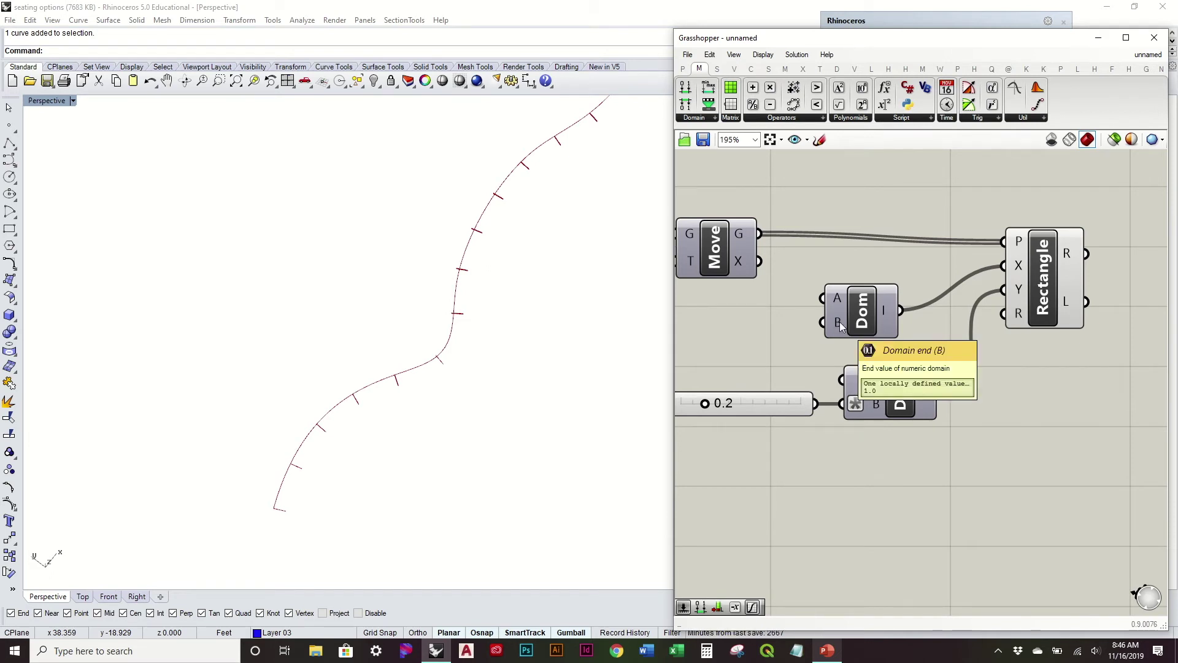
scroll(840, 322, "down", 3)
left_click_drag(1064, 449, 782, 302)
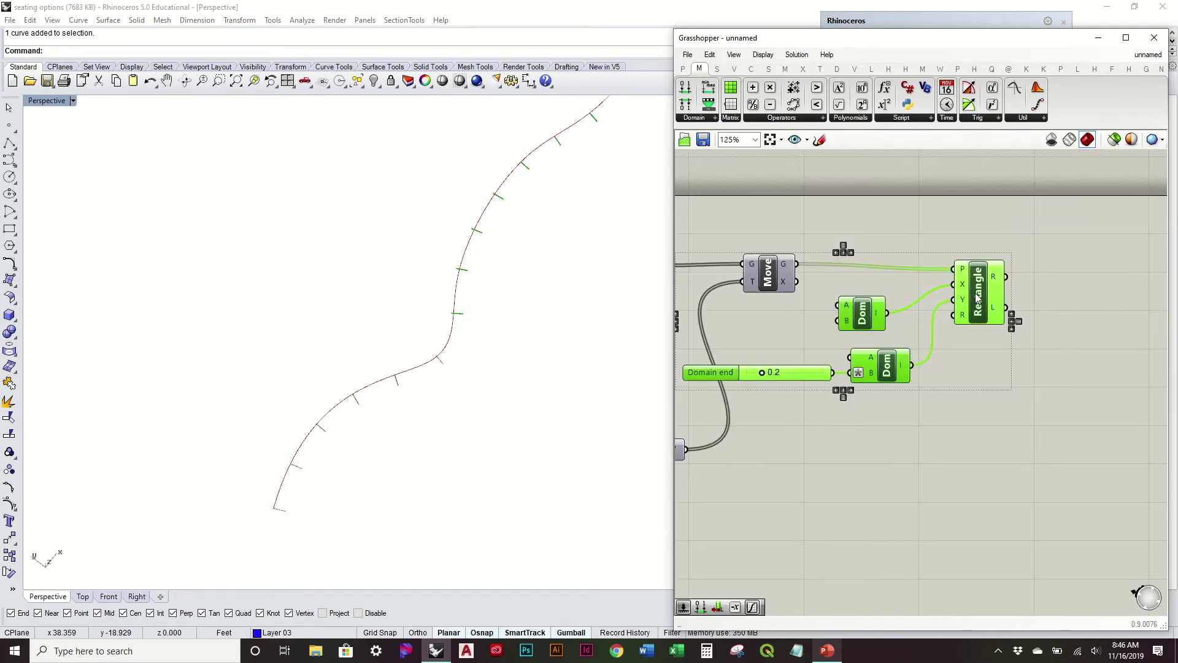
left_click_drag(978, 298, 1077, 299)
left_click(848, 330)
- Duplicate the Graph Mapper below the original, keeping the copy's input from Range
right_click_drag(851, 335, 1070, 277)
right_click_drag(1003, 299, 1024, 291)
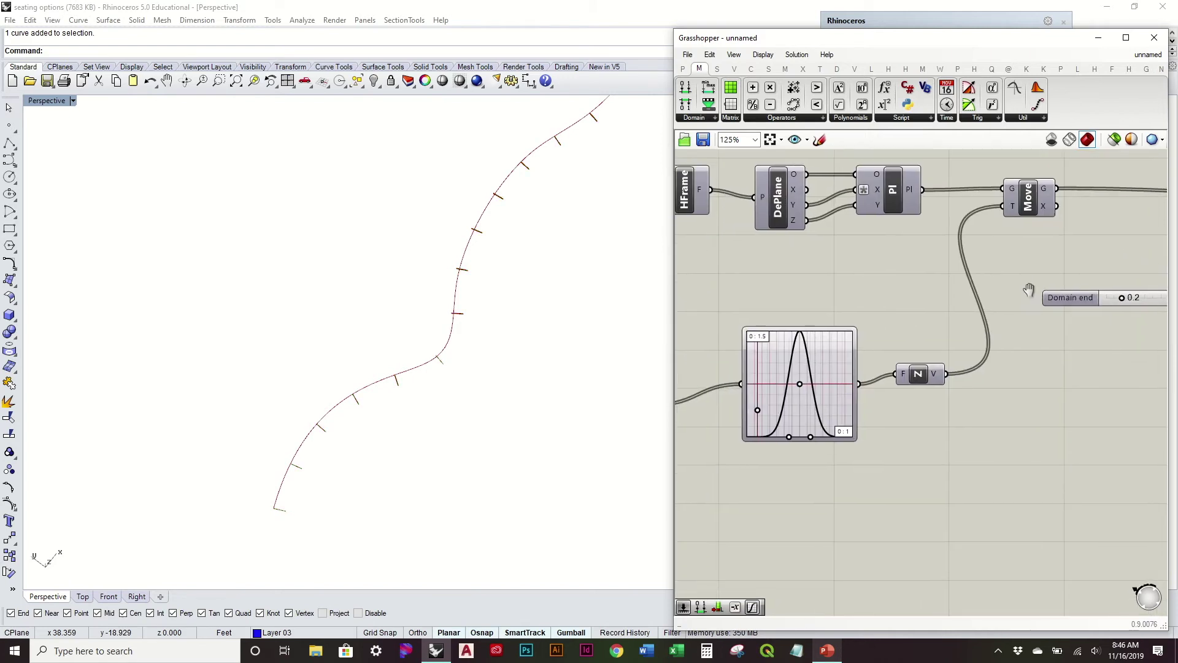
right_click_drag(847, 365, 977, 319)
left_click(977, 319)
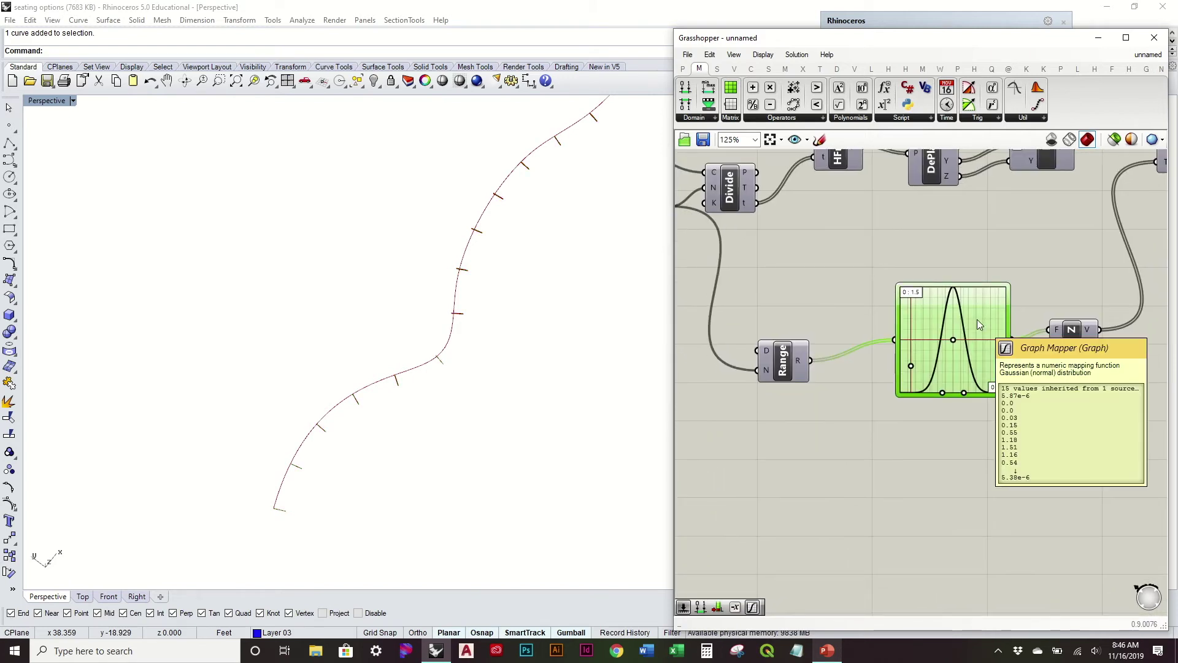
left_click_drag(977, 319, 982, 464, "alt")
left_click(1027, 435)
right_click_drag(1069, 455, 907, 397)
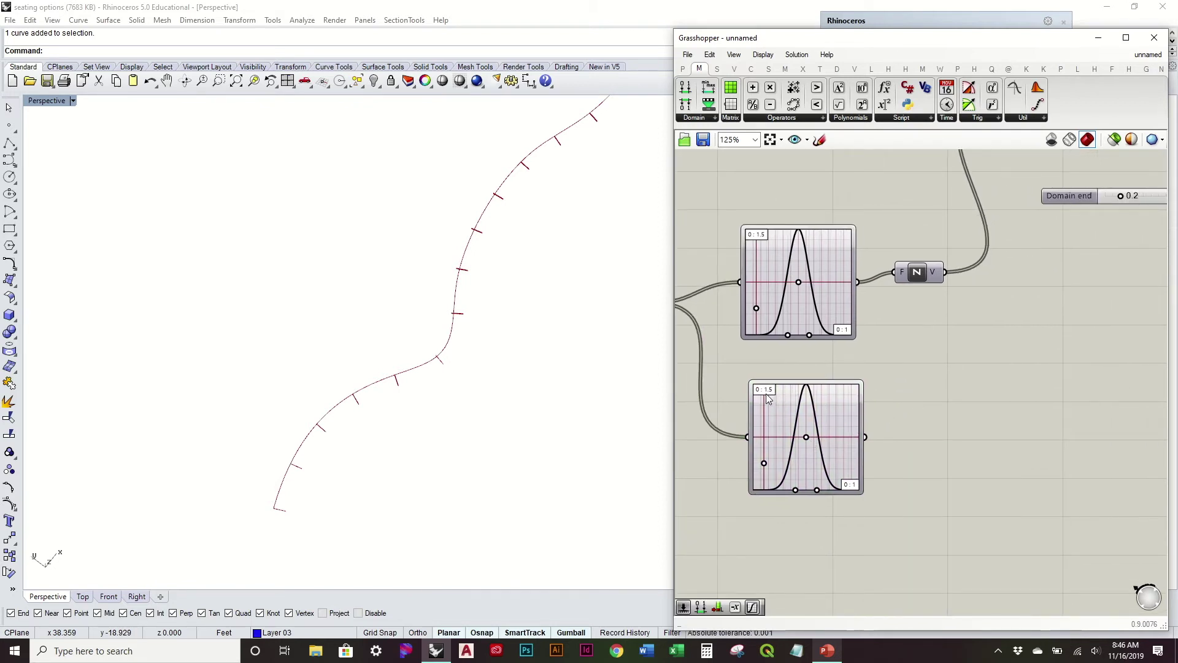
- Connect the copied Graph Mapper's output to the end input of the rectangles' X domain and check the varied widths
scroll(804, 440, "up", 3)
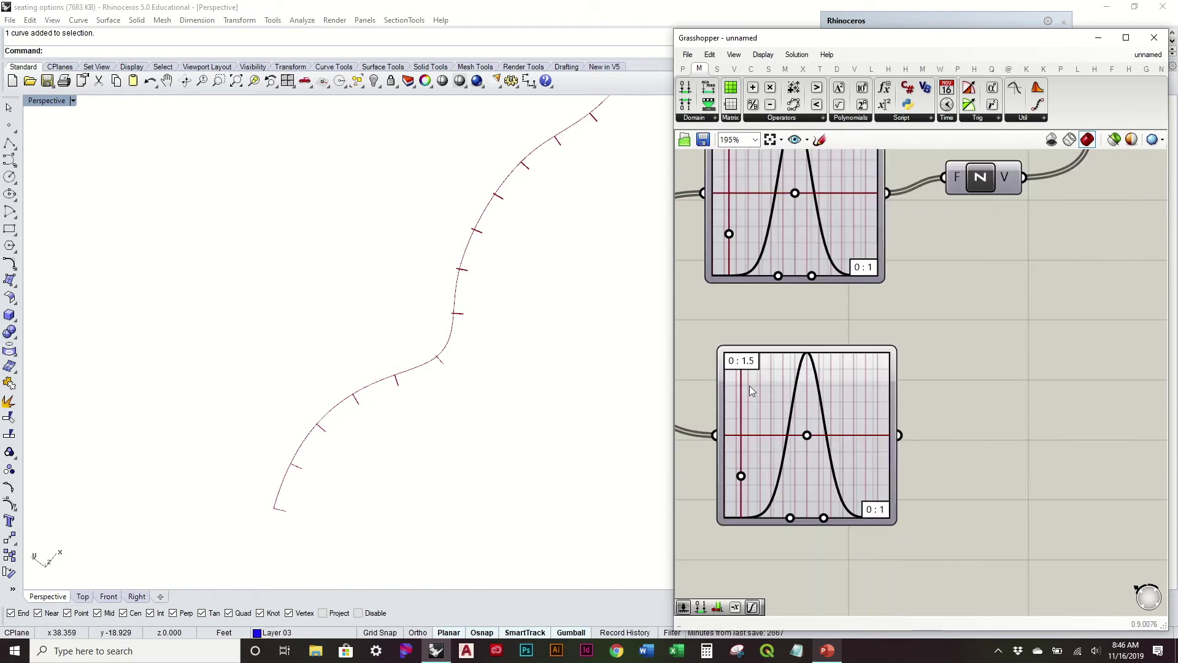
scroll(737, 366, "down", 3)
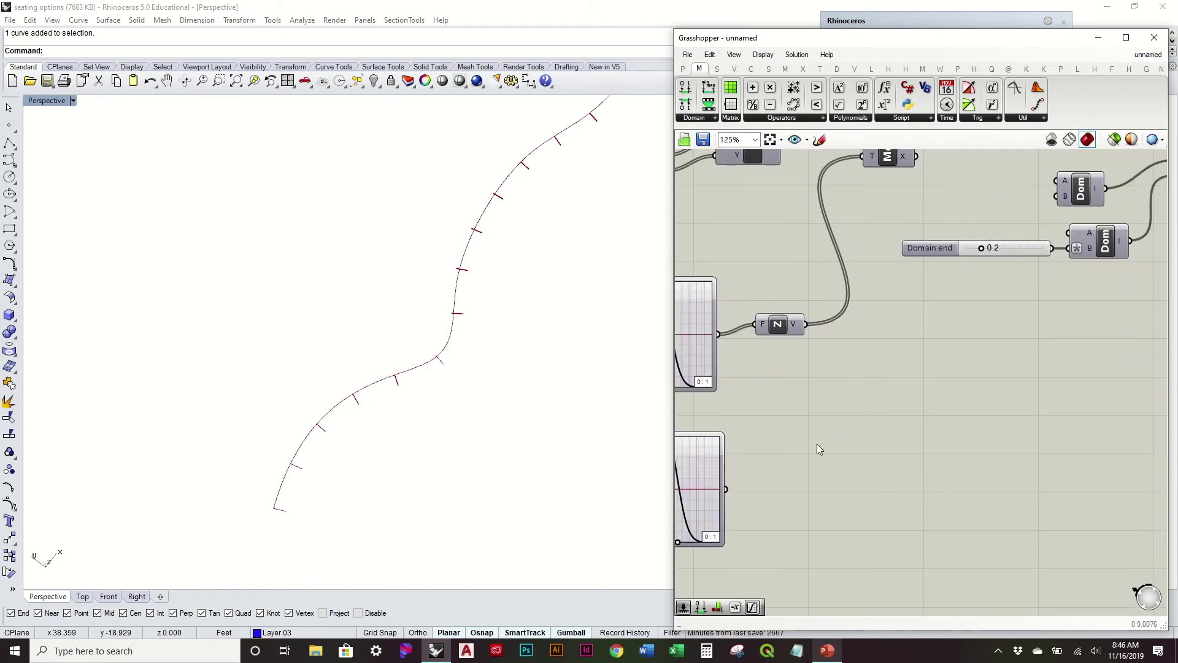
right_click_drag(738, 486, 824, 483)
left_click_drag(808, 486, 1130, 197)
mouse_move(555, 384)
right_mouse_down()
mouse_move(466, 352)
mouse_move(483, 280)
right_mouse_up()
right_click_drag(487, 260, 390, 246)
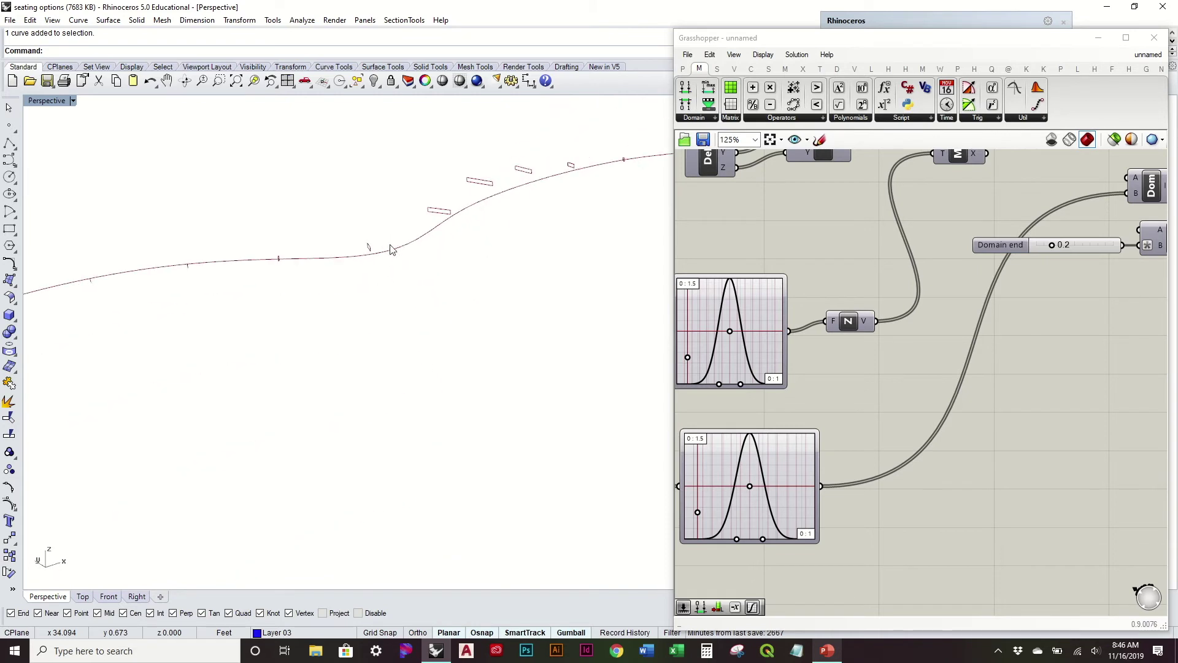
scroll(454, 244, "down", 2)
right_click_drag(705, 319, 850, 289)
right_click_drag(487, 317, 449, 249)
- Add a Loft component beside Rectangle and loft the rectangles into a surface
right_click_drag(1014, 266, 632, 436)
right_click(1118, 338)
right_click_drag(926, 443, 849, 428)
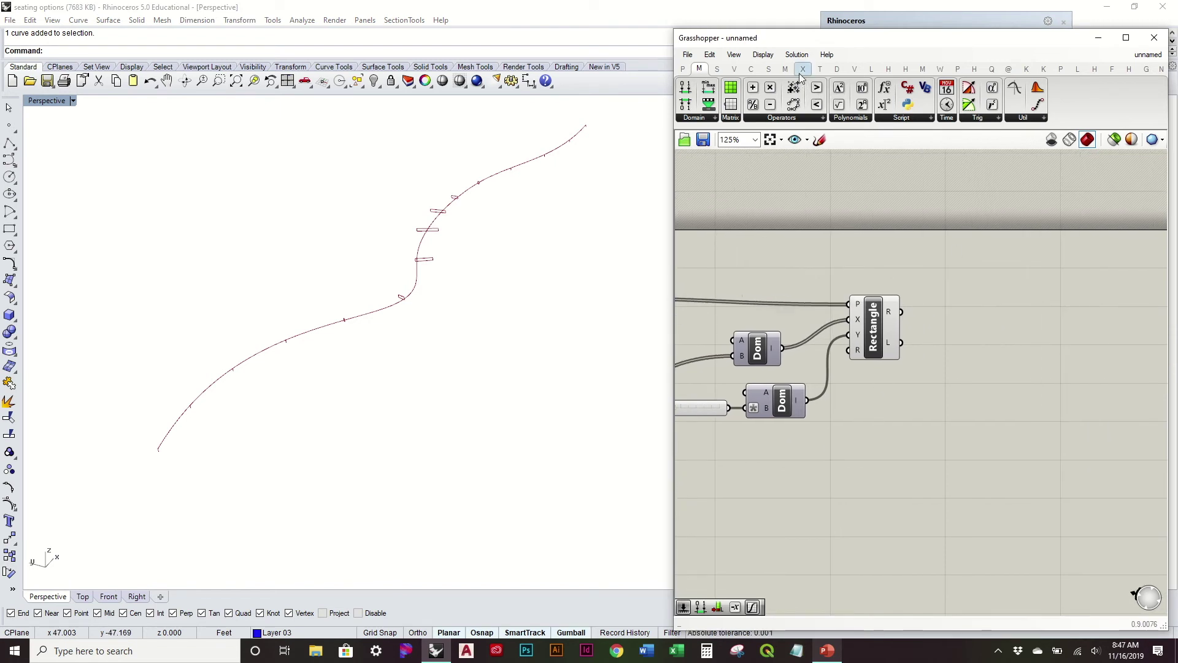
left_click(769, 69)
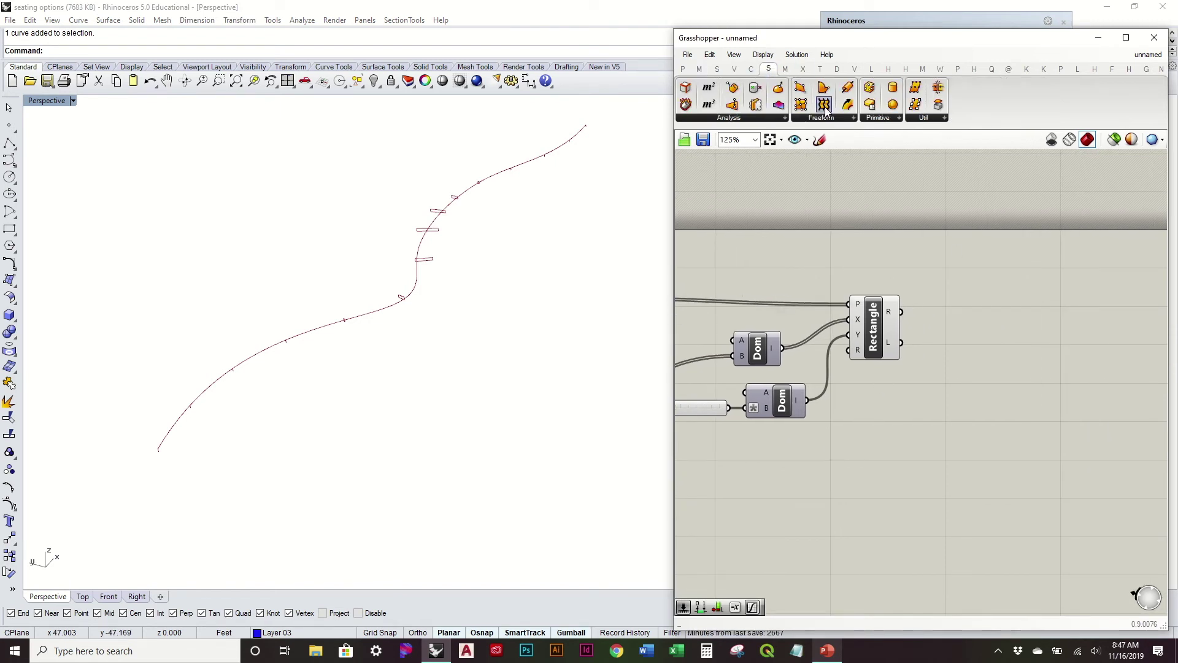
left_click_drag(964, 327, 986, 327)
right_click_drag(462, 381, 522, 396)
- Add a number slider and connect it to the start input of the rectangles' X domain
right_click_drag(762, 431, 887, 373)
right_click_drag(563, 419, 543, 397)
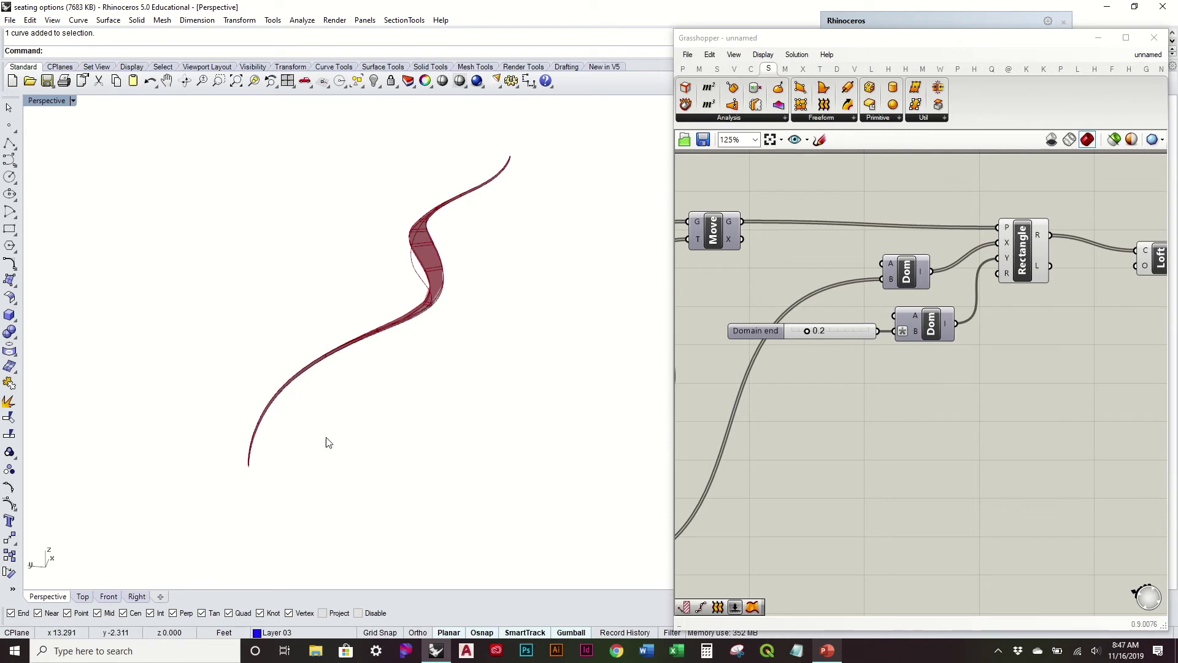
right_click_drag(851, 293, 864, 329)
scroll(823, 326, "up", 1)
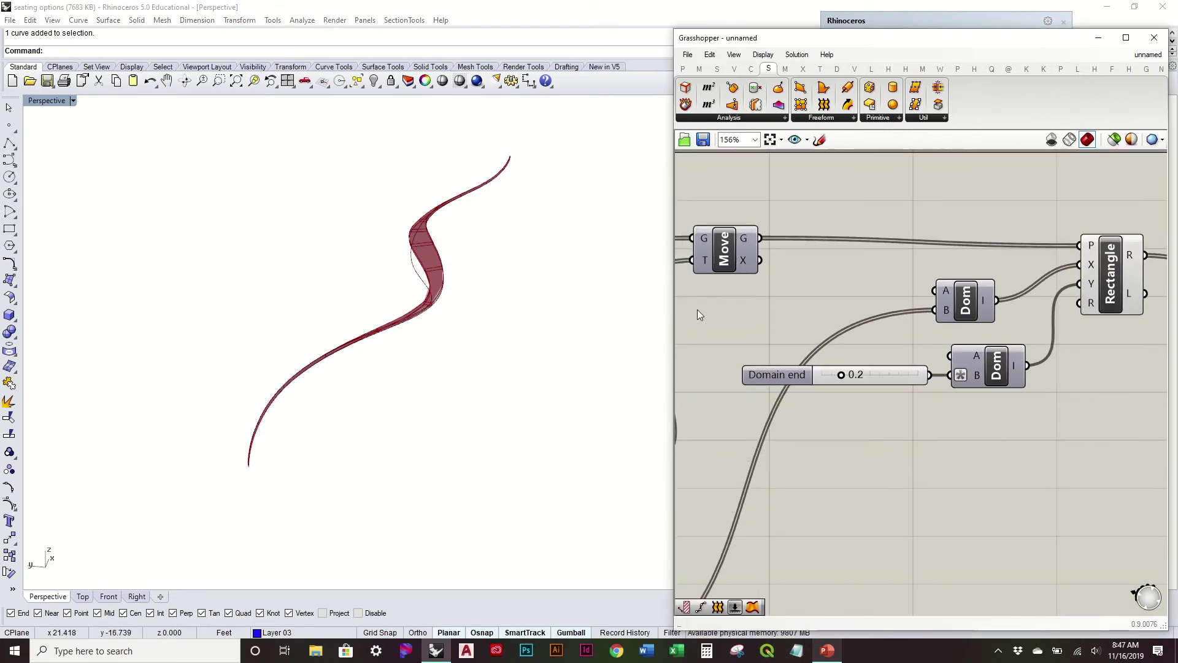
double_click(794, 293)
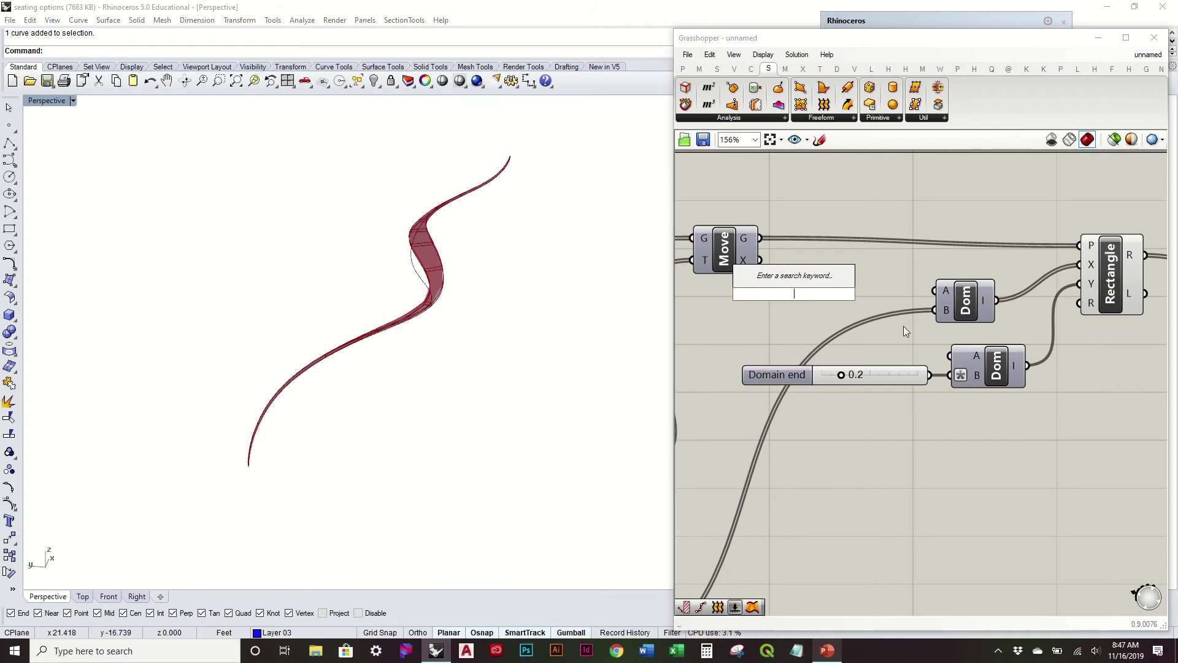
type("slider")
key("Return")
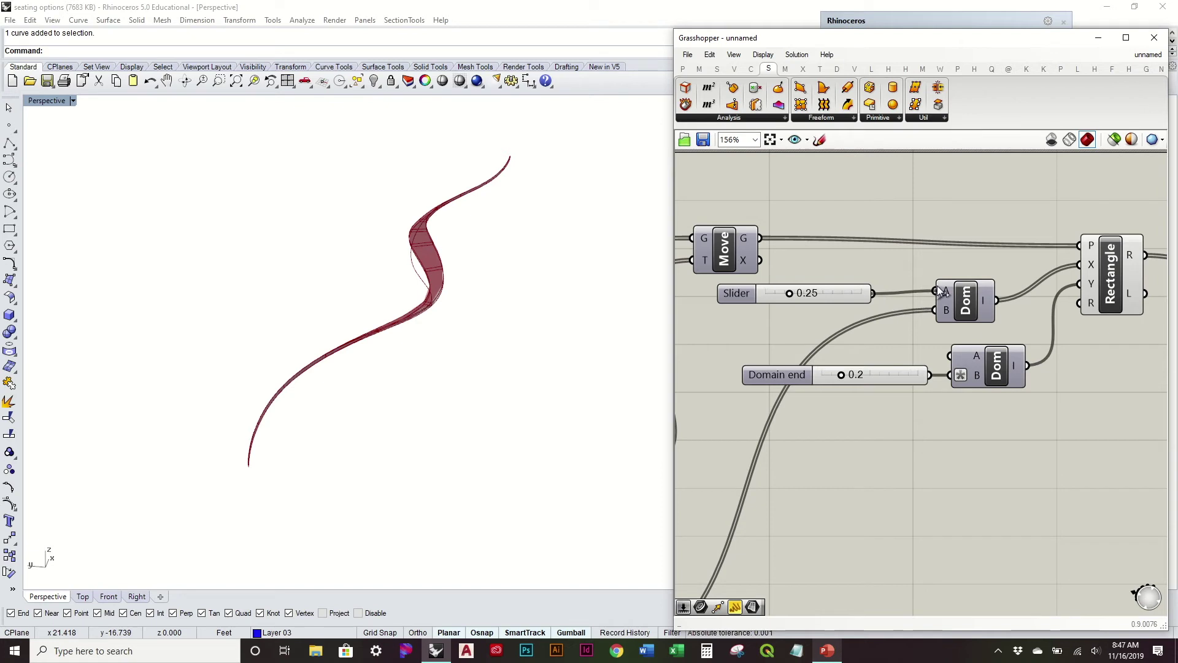
left_click_drag(942, 291, 942, 291)
- Set the Domain start slider of the rectangles' X domain to 0.44 and check the lofted bench
right_click_drag(334, 375, 368, 350)
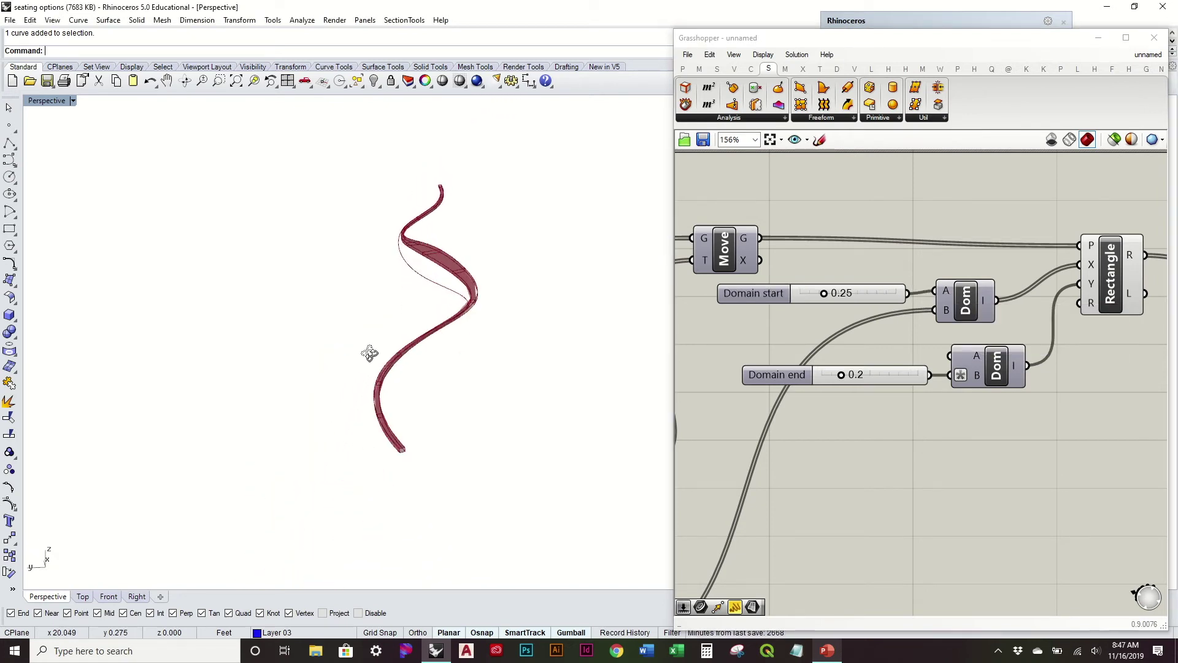
left_click_drag(822, 293, 844, 301)
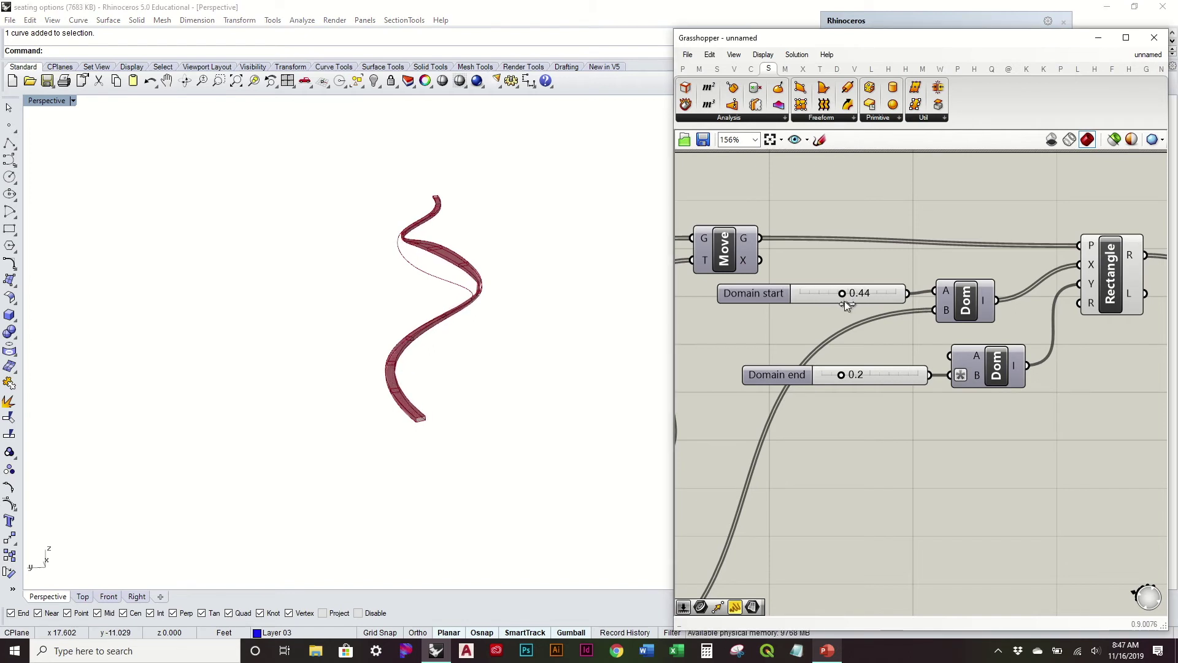
right_click_drag(545, 308, 526, 380)
- Set the minimum Y value of the width Graph Mapper to 0.5 and check the lofted bench
right_click_drag(845, 429, 917, 315)
scroll(919, 314, "down", 3)
right_click_drag(882, 406, 948, 348)
scroll(823, 397, "up", 3)
right_click_drag(748, 344, 818, 344)
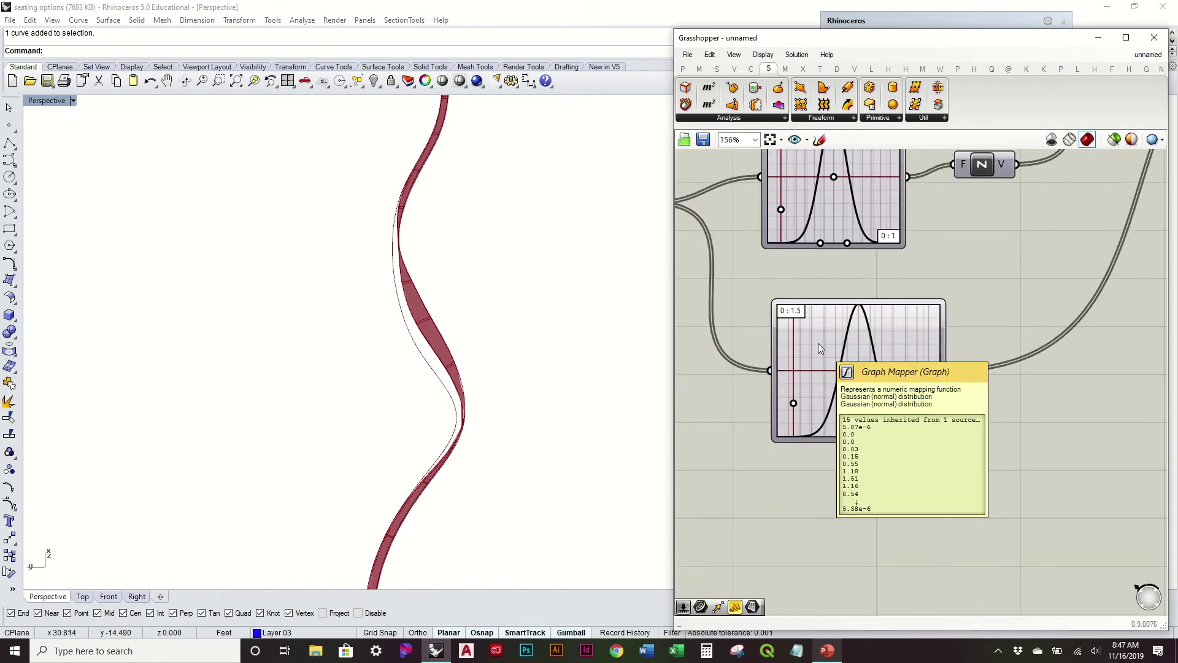
double_click(819, 343)
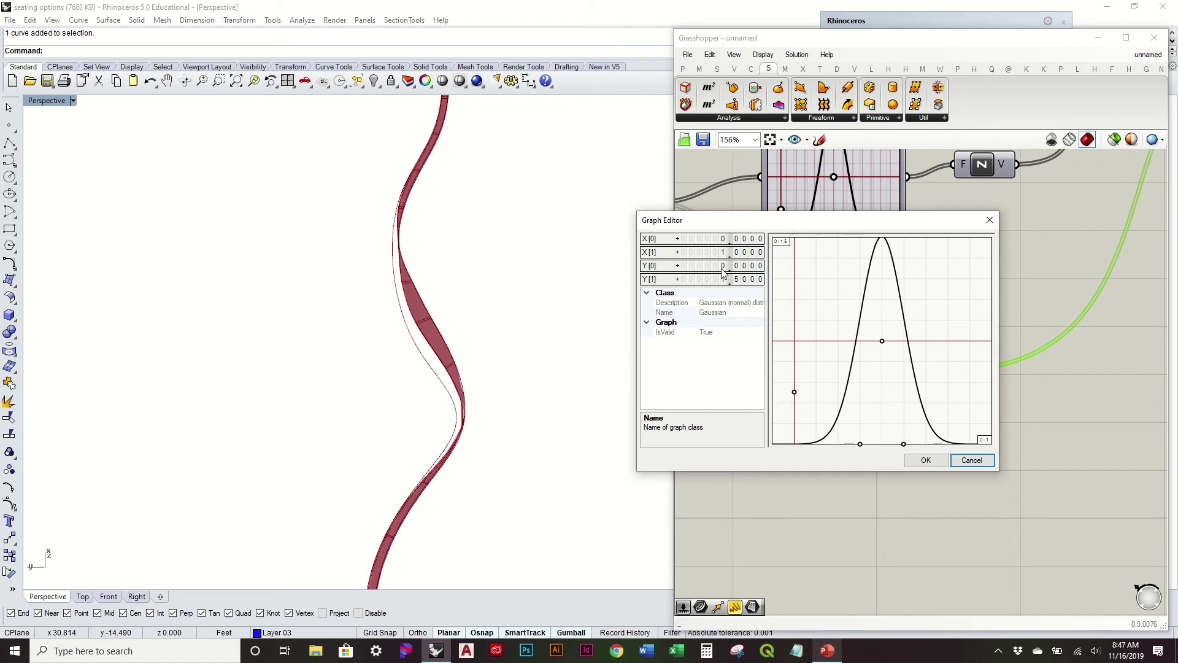
double_click(722, 267)
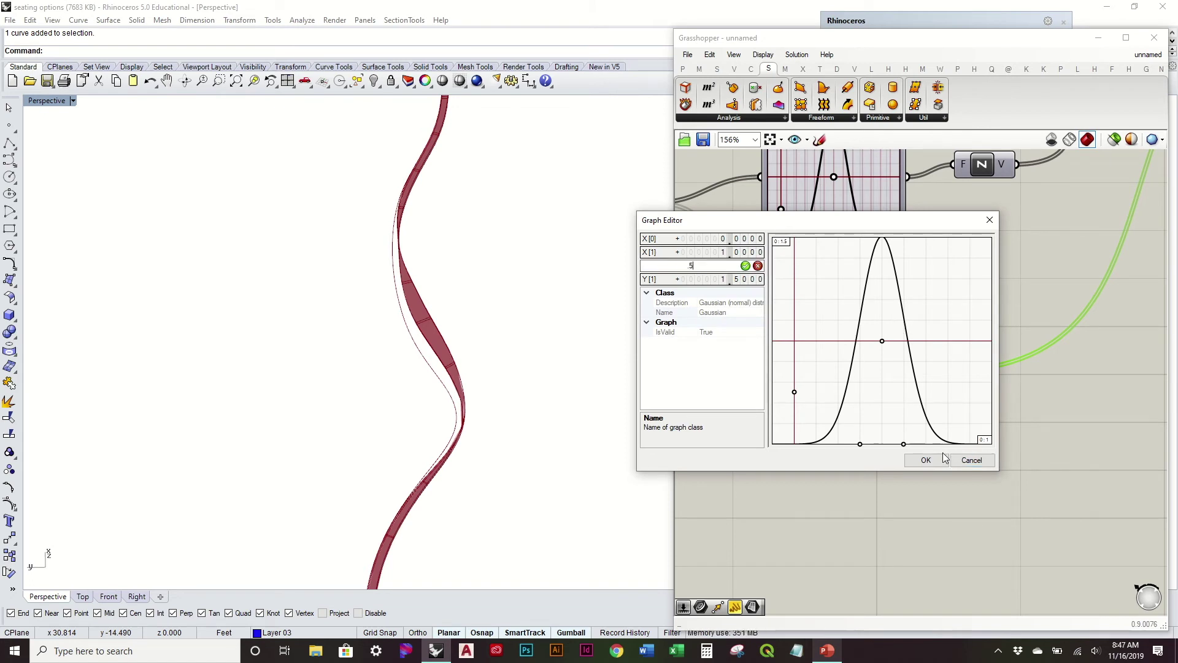
left_click(925, 461)
scroll(859, 411, "down", 3)
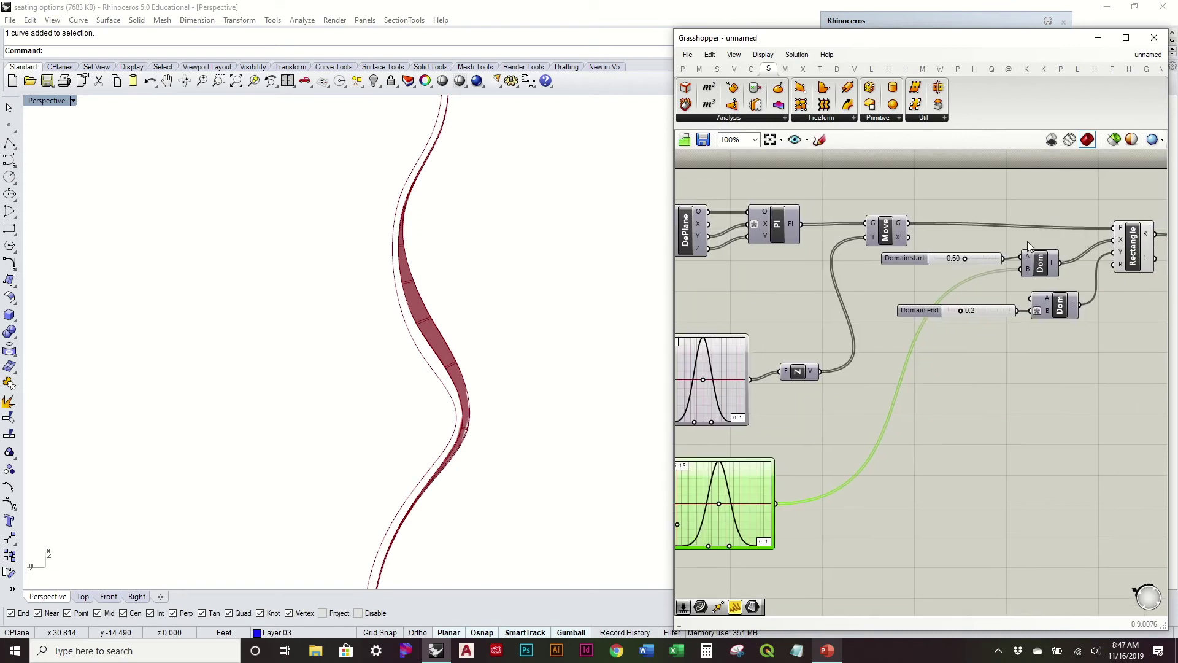
scroll(826, 414, "up", 3)
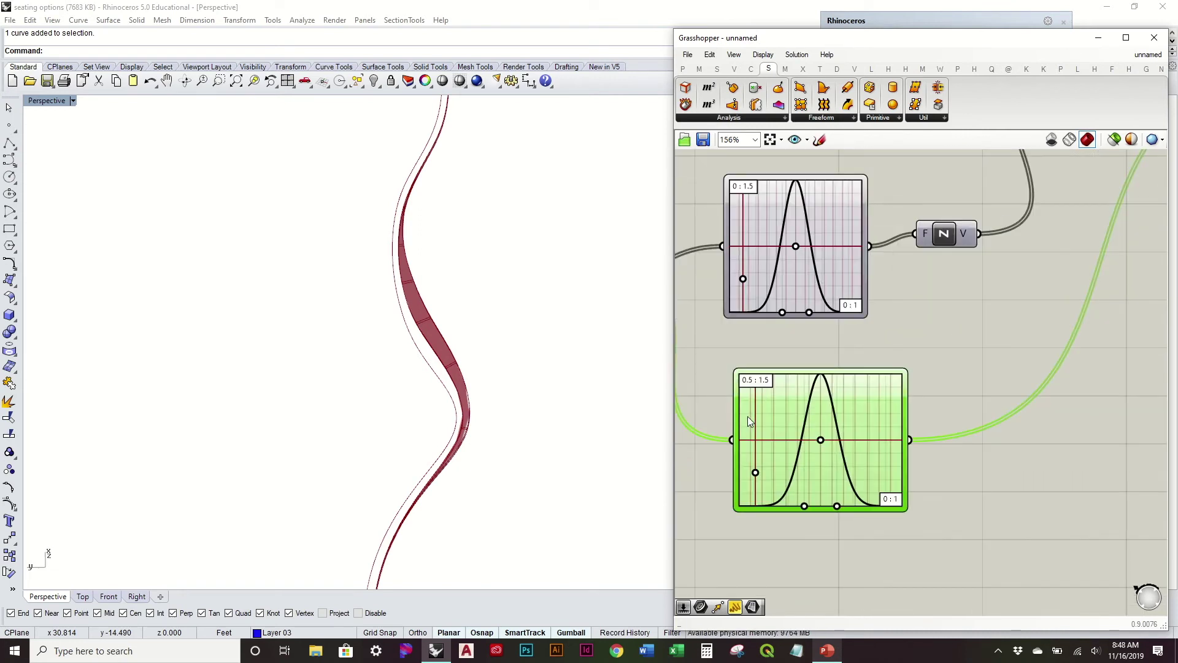
right_click_drag(611, 442, 552, 403)
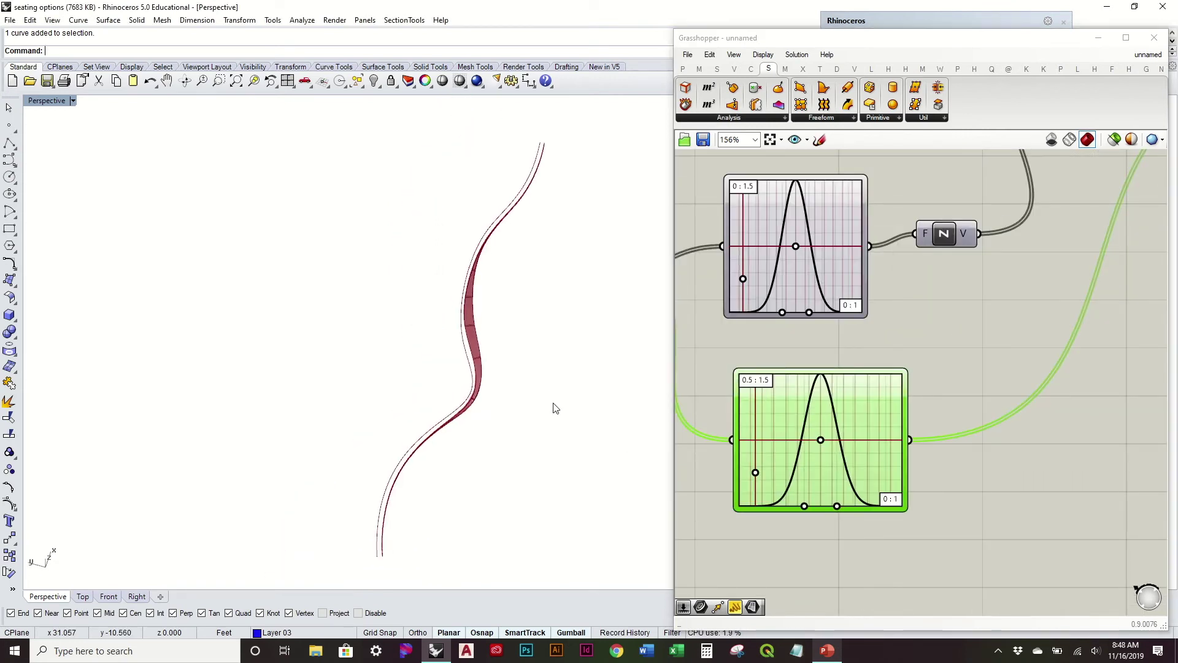
right_click_drag(973, 307, 851, 459)
scroll(851, 459, "down", 1)
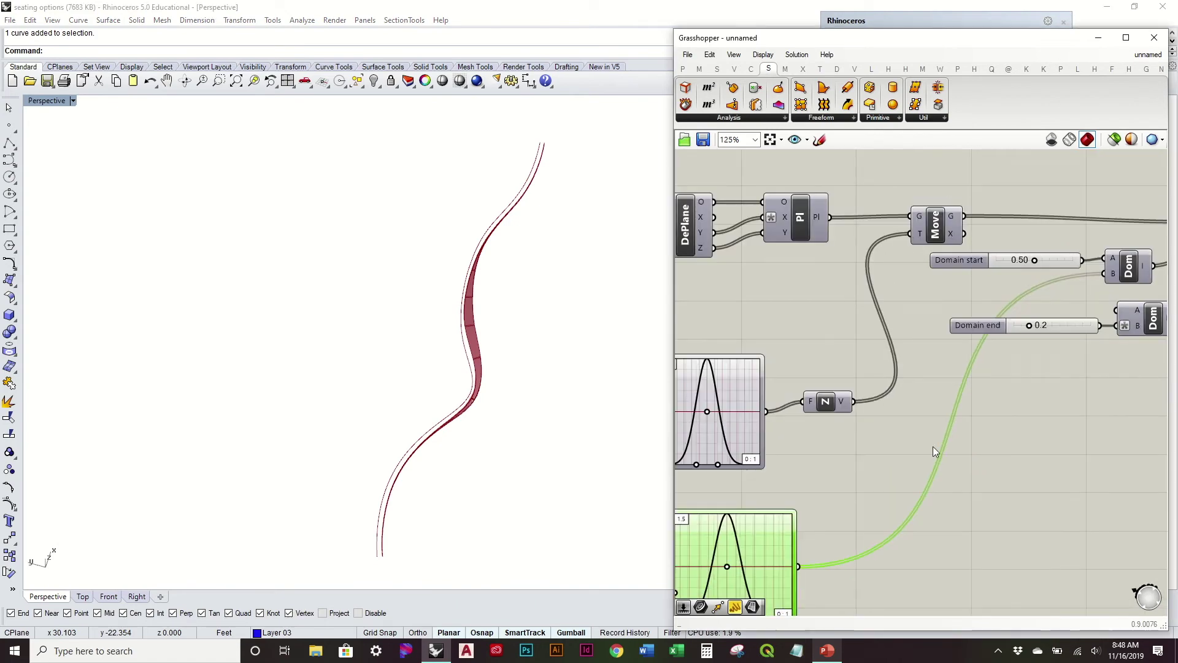
right_click_drag(951, 450, 968, 391)
right_click_drag(866, 465, 921, 400)
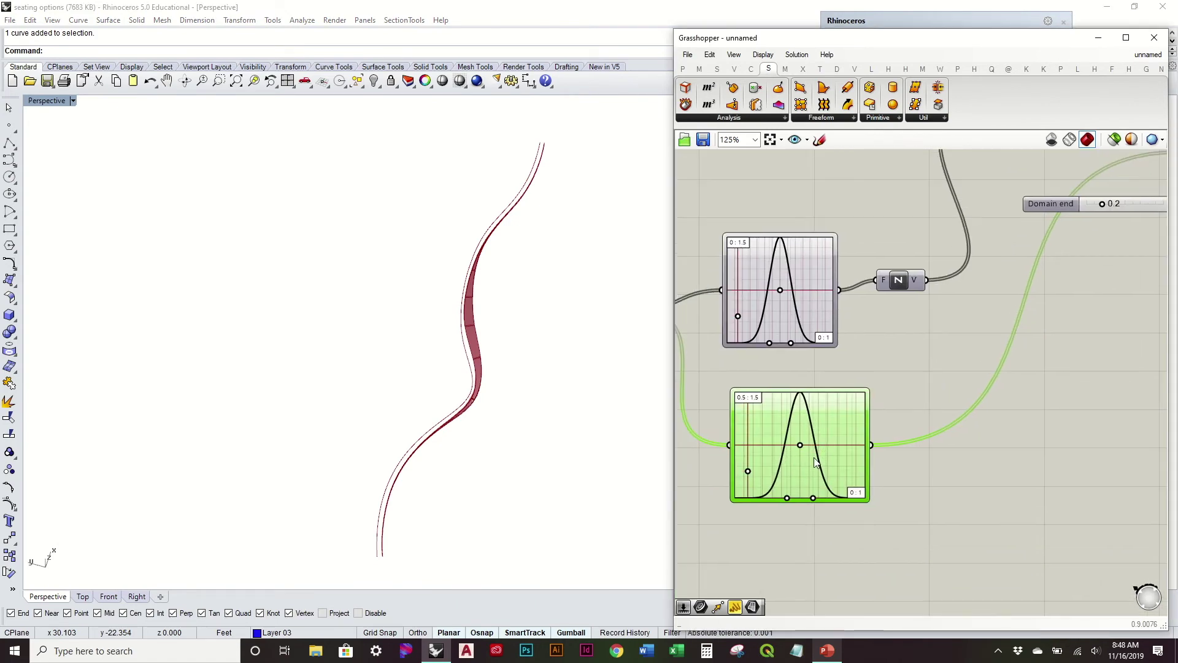
right_click_drag(928, 401, 902, 417)
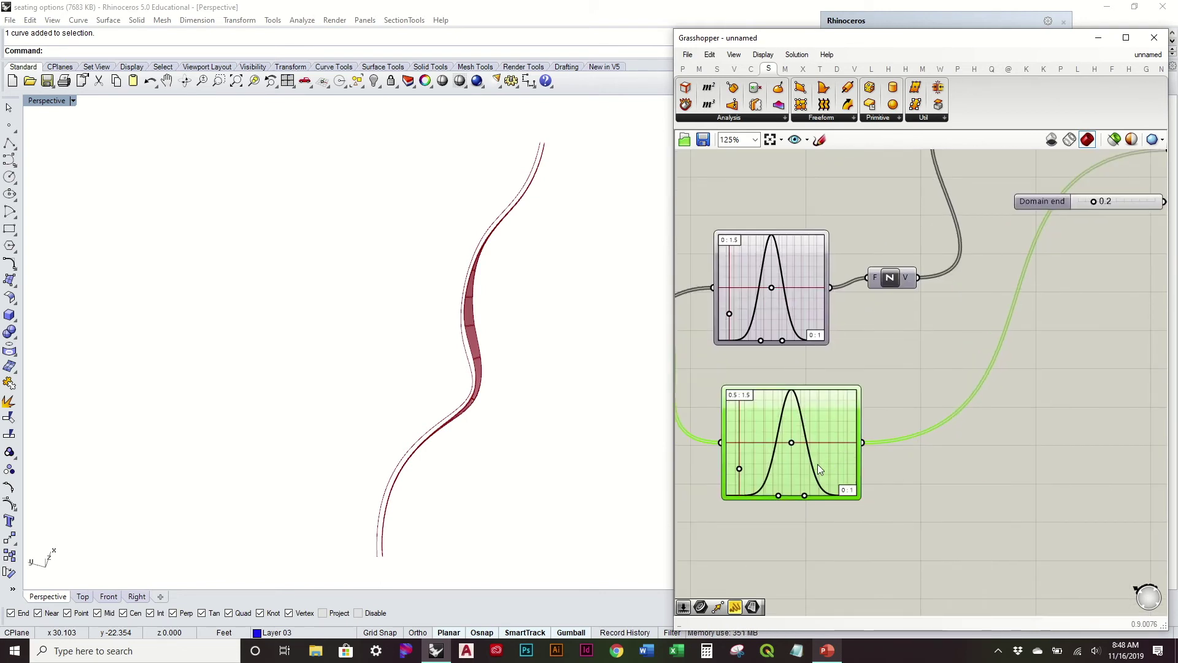
- Set the minimum Y value of the width Graph Mapper to 0 and inspect the bench from another angle
double_click(819, 469)
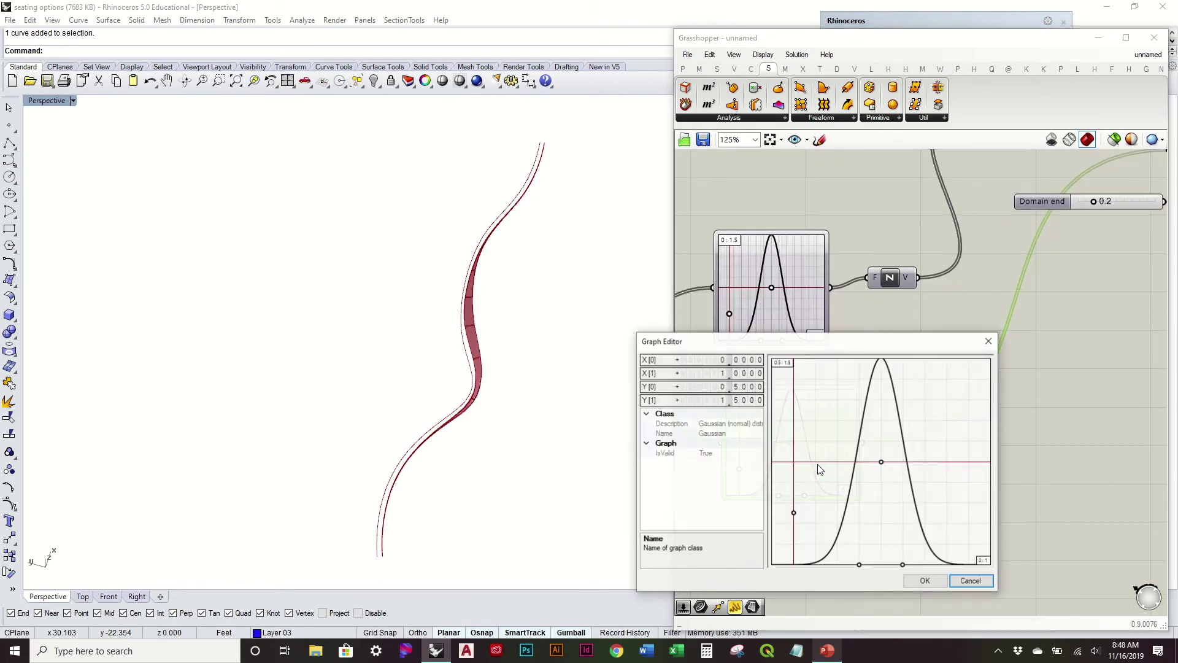
double_click(740, 392)
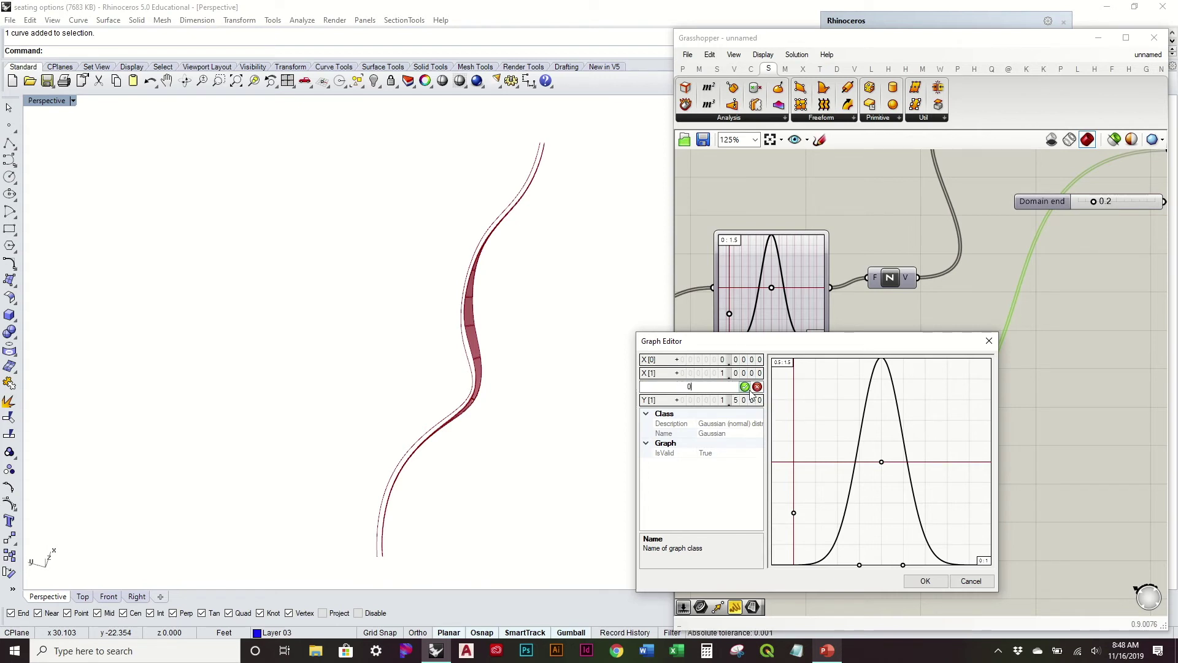
key("Return")
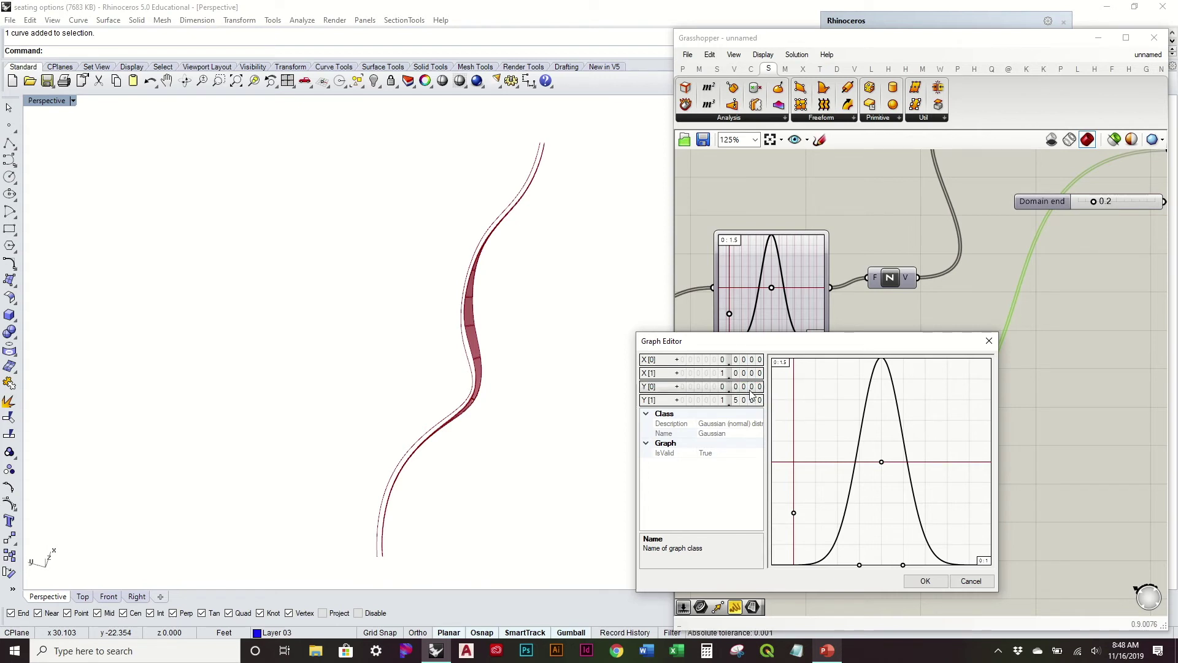
left_click(912, 581)
right_click_drag(568, 479, 564, 382)
scroll(471, 366, "up", 6)
right_click_drag(471, 366, 461, 328)
- Set the Domain start slider of the rectangles' X domain to 0.00
right_click_drag(912, 356, 880, 389)
right_click_drag(943, 317, 839, 388)
scroll(841, 386, "down", 1)
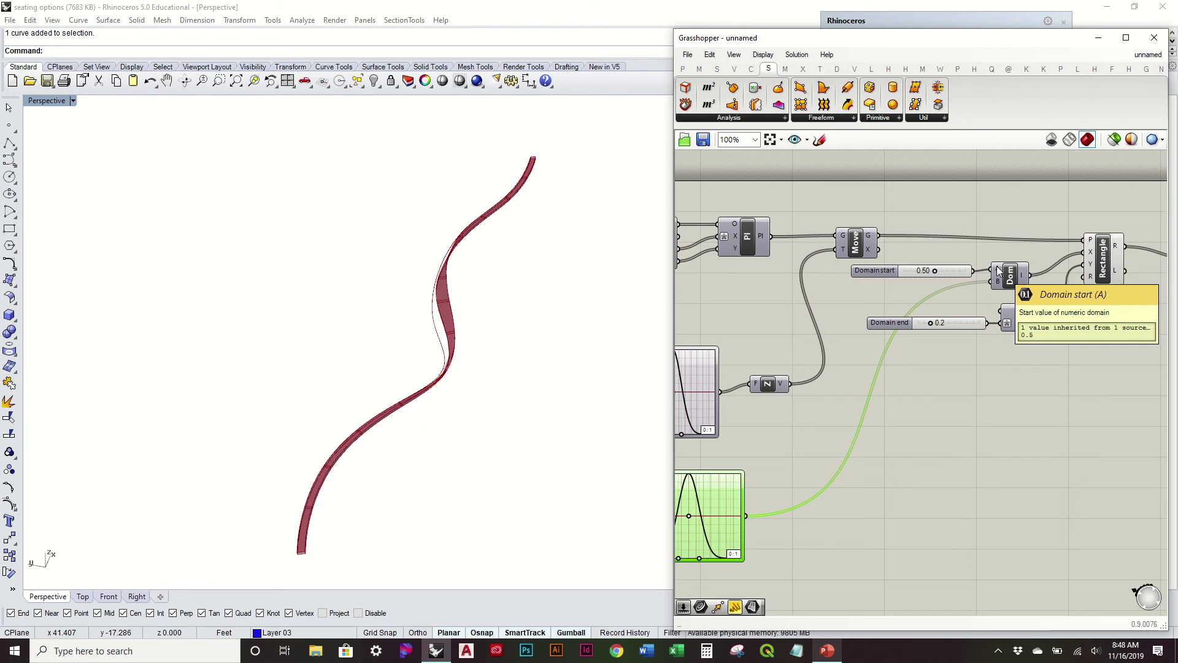
left_click(944, 268)
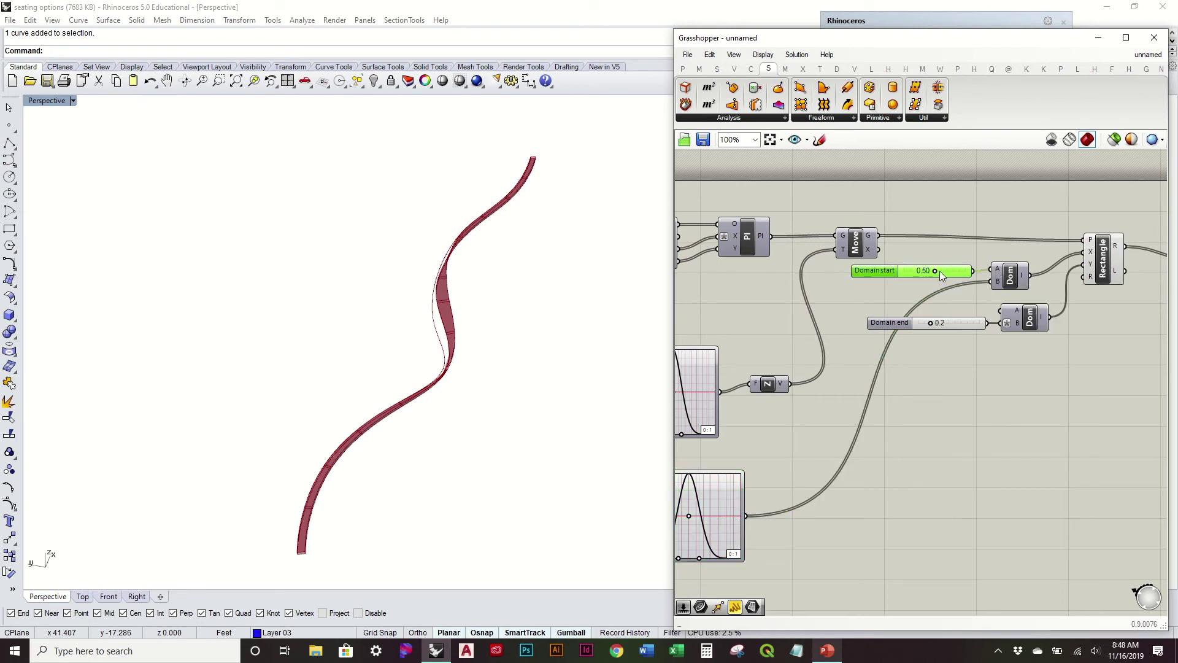
left_click_drag(937, 272, 893, 275)
- Give the width Graph Mapper a minimum Y value of 0.5 in the Graph Editor and view the updated bench
right_click_drag(692, 516, 836, 400)
double_click(837, 400)
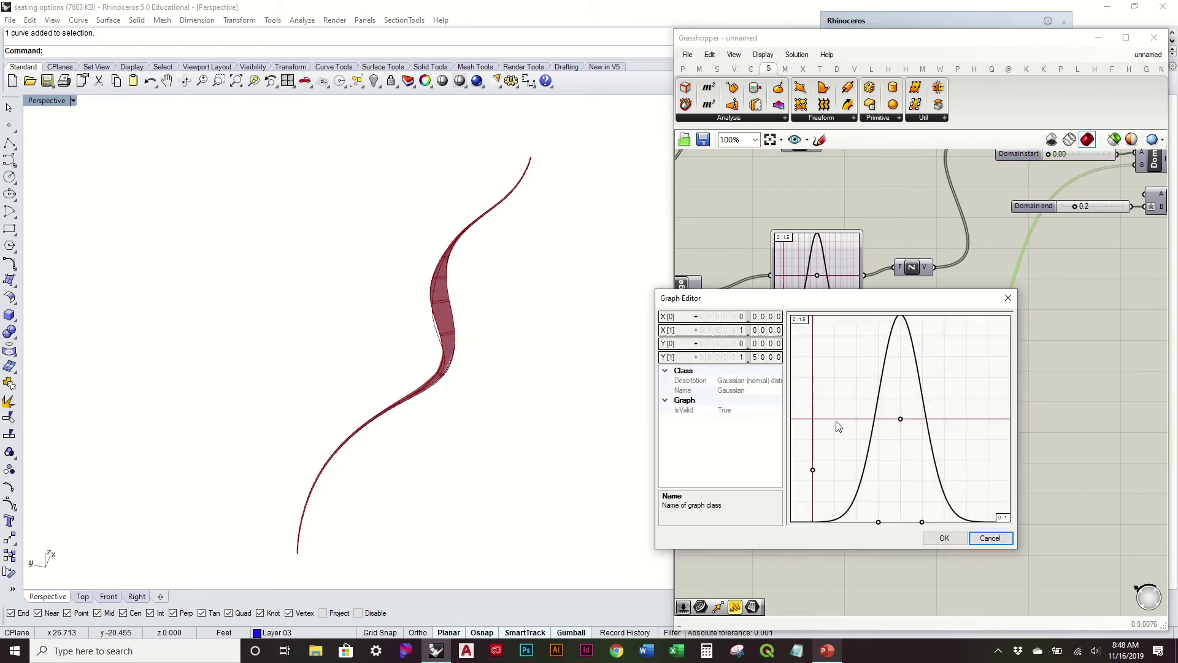
double_click(738, 345)
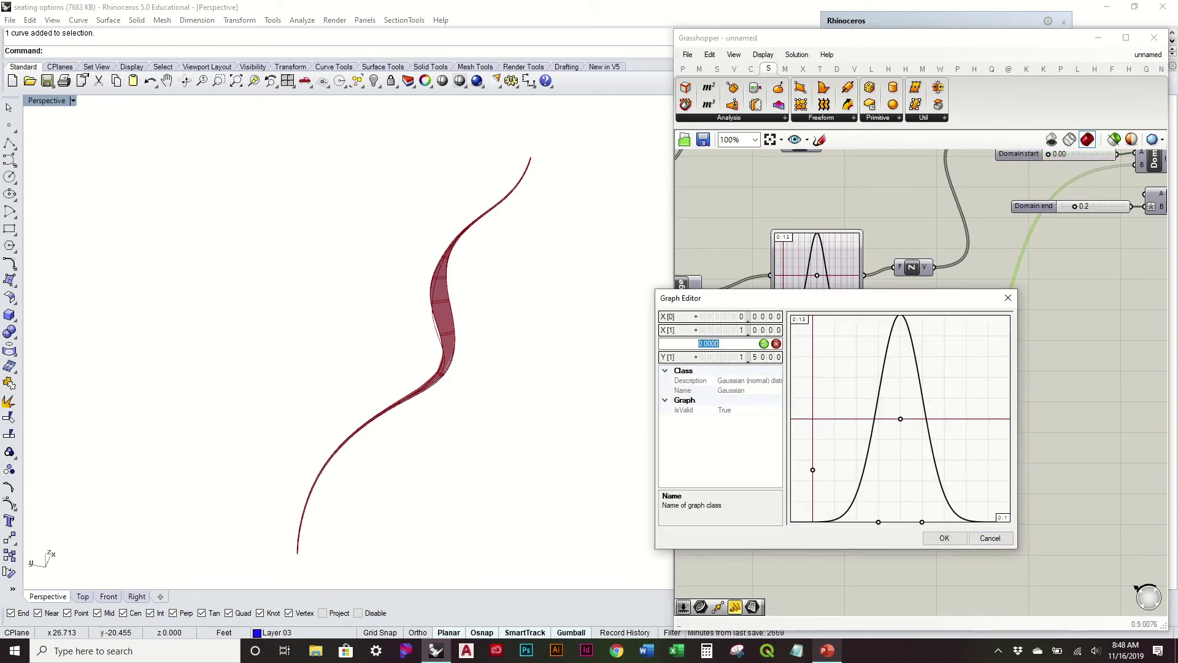
left_click(764, 344)
left_click(942, 538)
right_click_drag(592, 453, 567, 337)
- Broaden the Gaussian curve of the width Graph Mapper and raise its amplitude, viewing the bench from the side
scroll(847, 408, "up", 3)
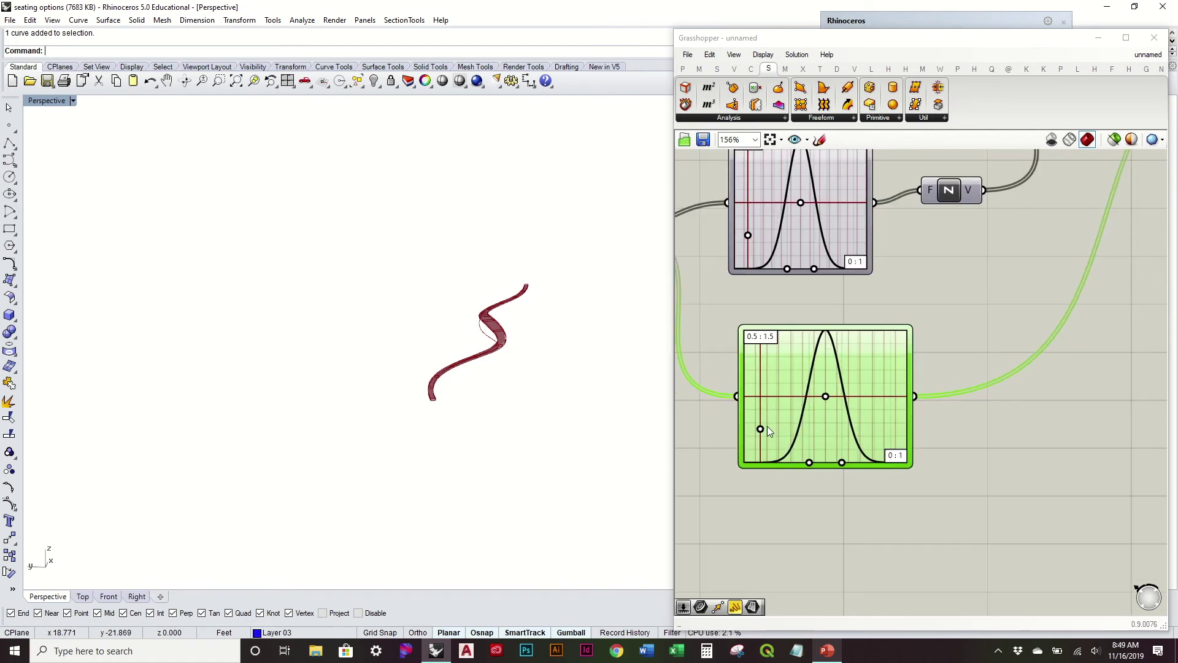
left_click_drag(762, 429, 761, 421)
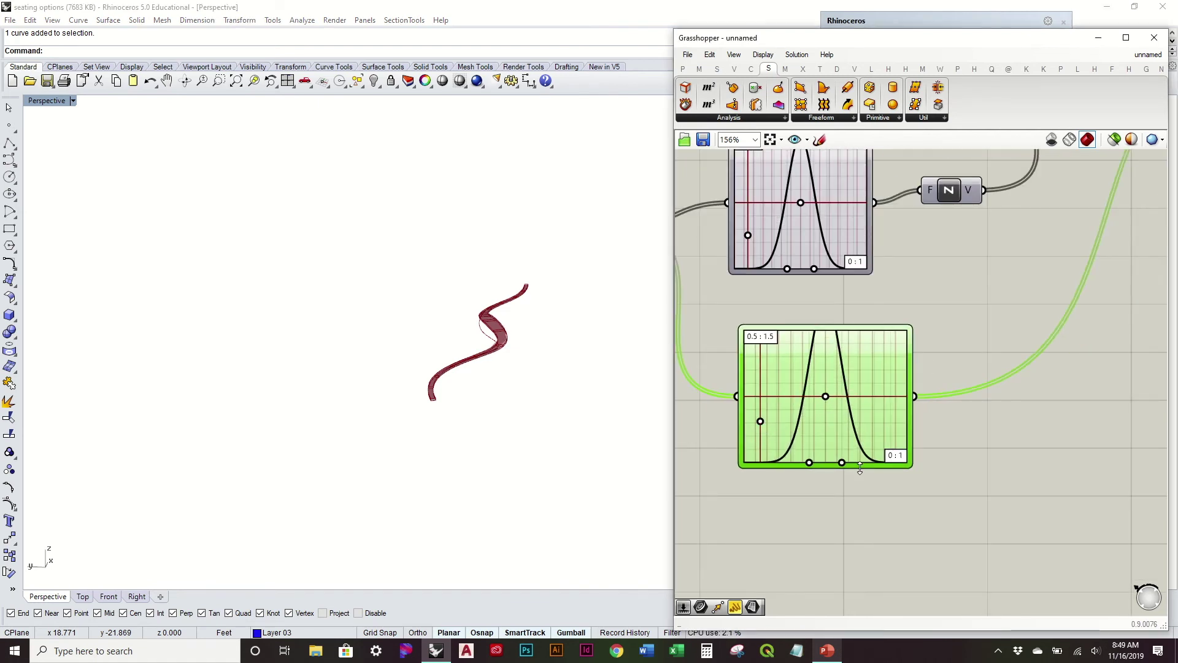
left_click_drag(845, 462, 861, 462)
left_click_drag(764, 421, 763, 392)
mouse_move(482, 335)
right_mouse_down()
mouse_move(473, 402)
mouse_move(495, 294)
mouse_move(468, 321)
mouse_move(358, 360)
mouse_move(338, 442)
mouse_move(436, 344)
mouse_move(503, 307)
mouse_move(286, 315)
right_mouse_up()
right_click_drag(878, 330, 925, 402)
right_click_drag(524, 298, 524, 320)
- Widen and heighten the Gaussian curve of the Graph Mapper feeding Unit Z, checking the bench's rise from the side
right_click_drag(866, 284, 856, 339)
right_click_drag(419, 336, 444, 316)
scroll(444, 318, "down", 4)
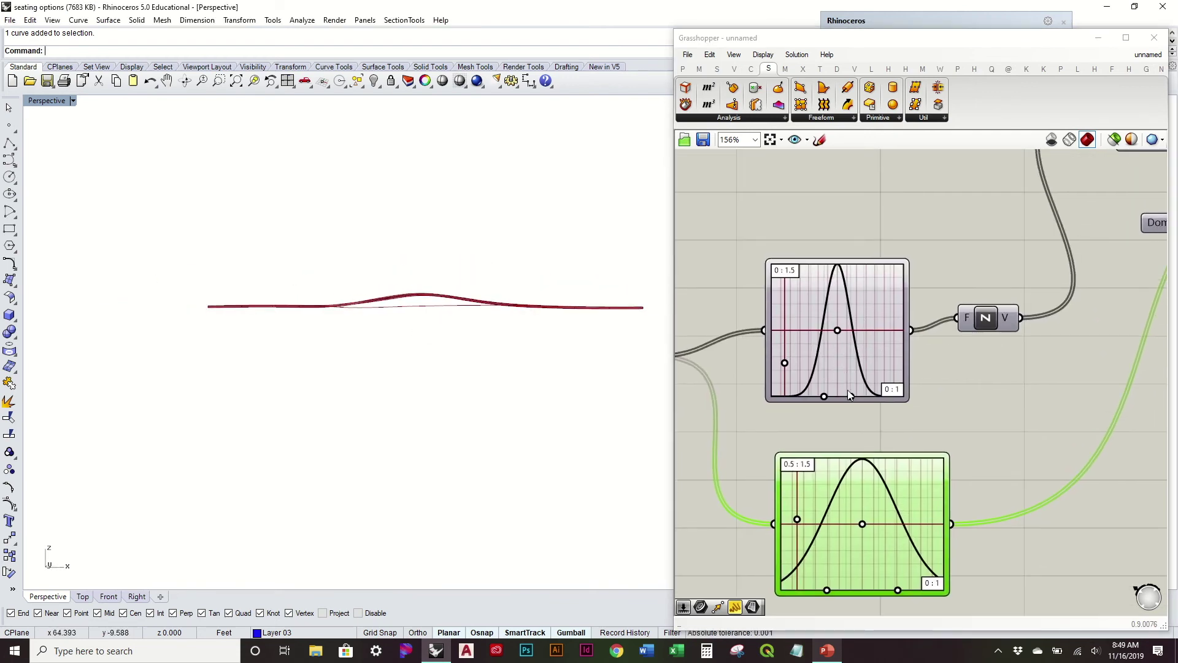
left_click_drag(852, 396, 863, 393)
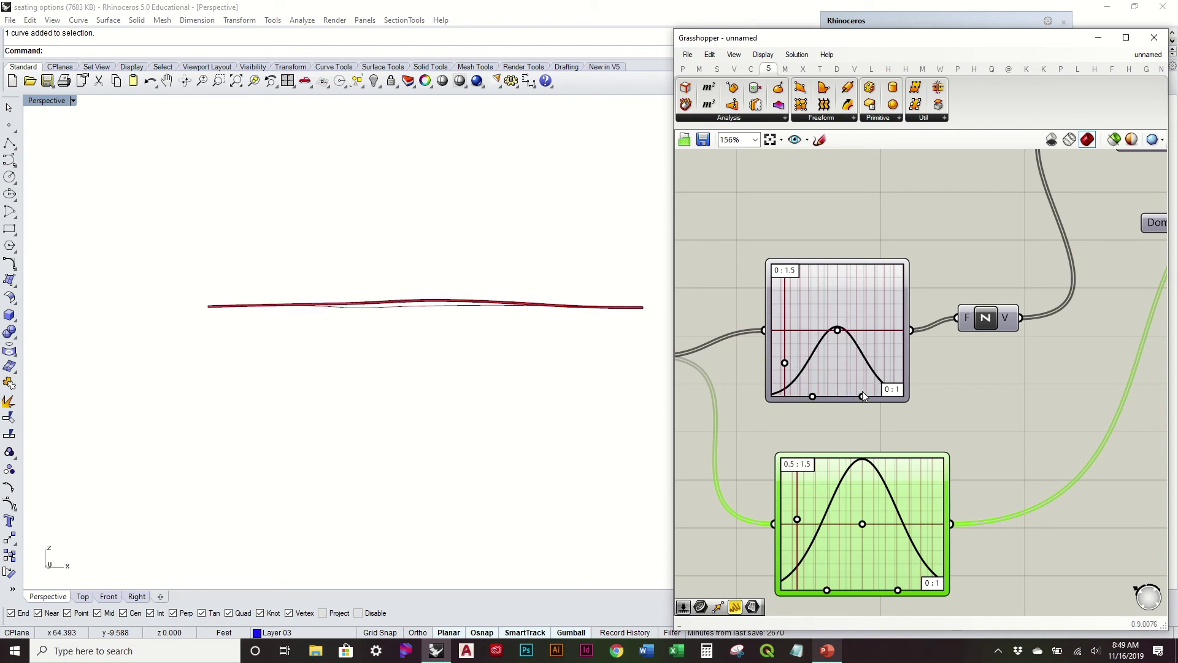
left_click_drag(787, 363, 787, 328)
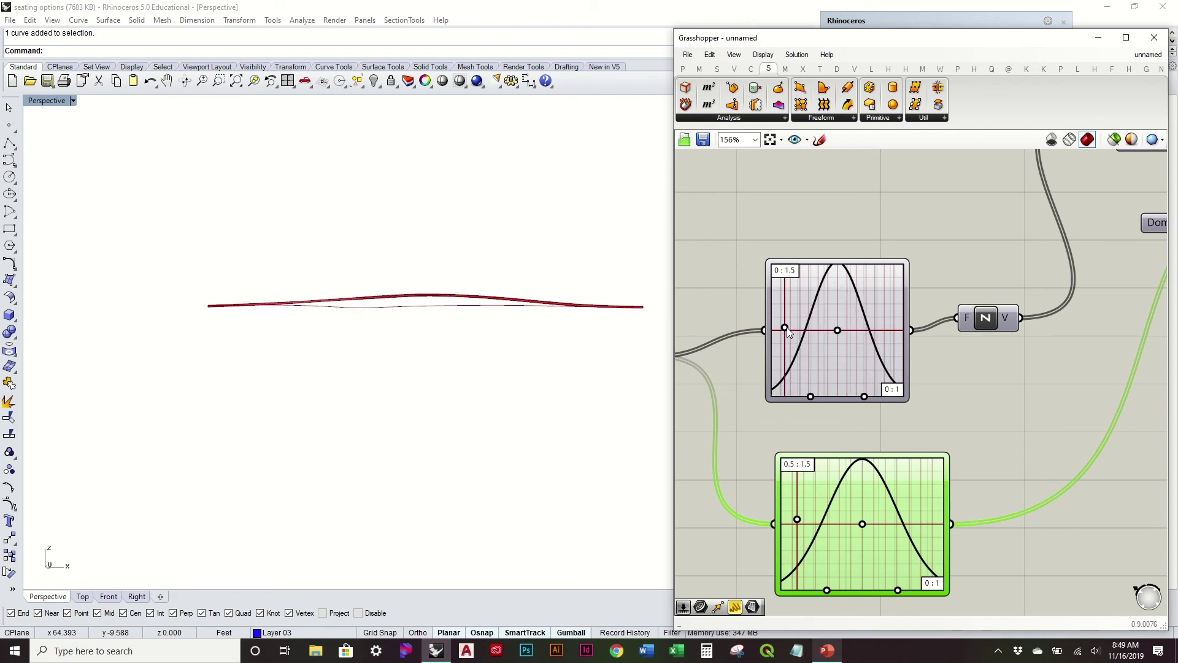
right_click_drag(507, 307, 591, 311)
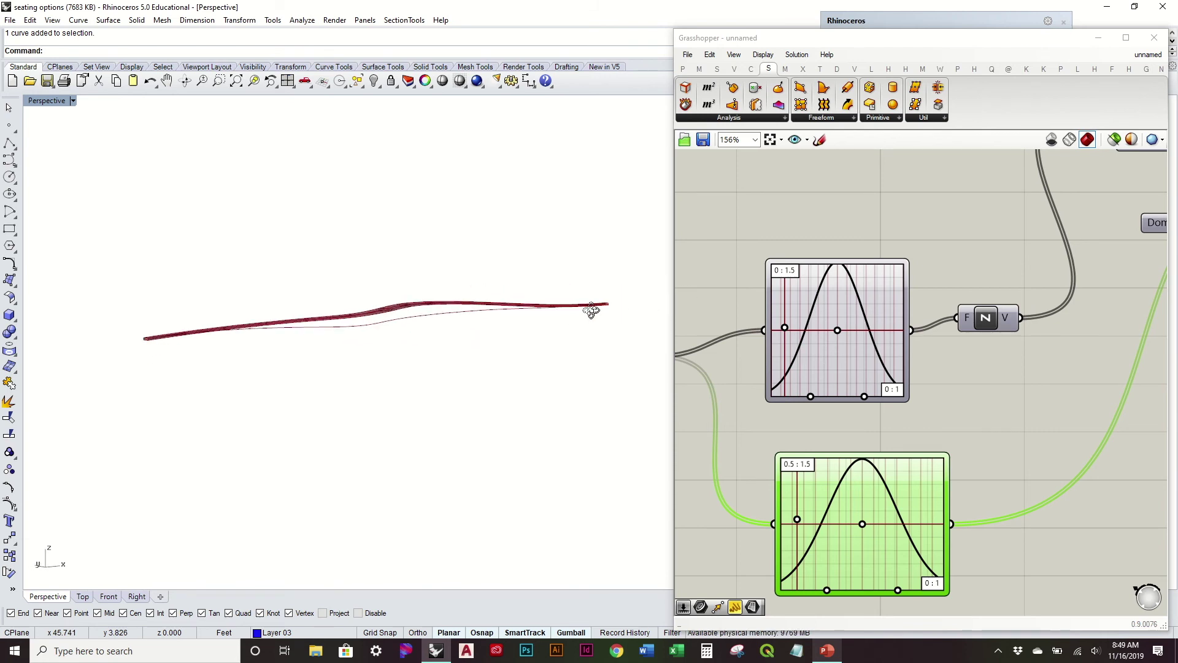
right_click_drag(506, 329, 510, 343)
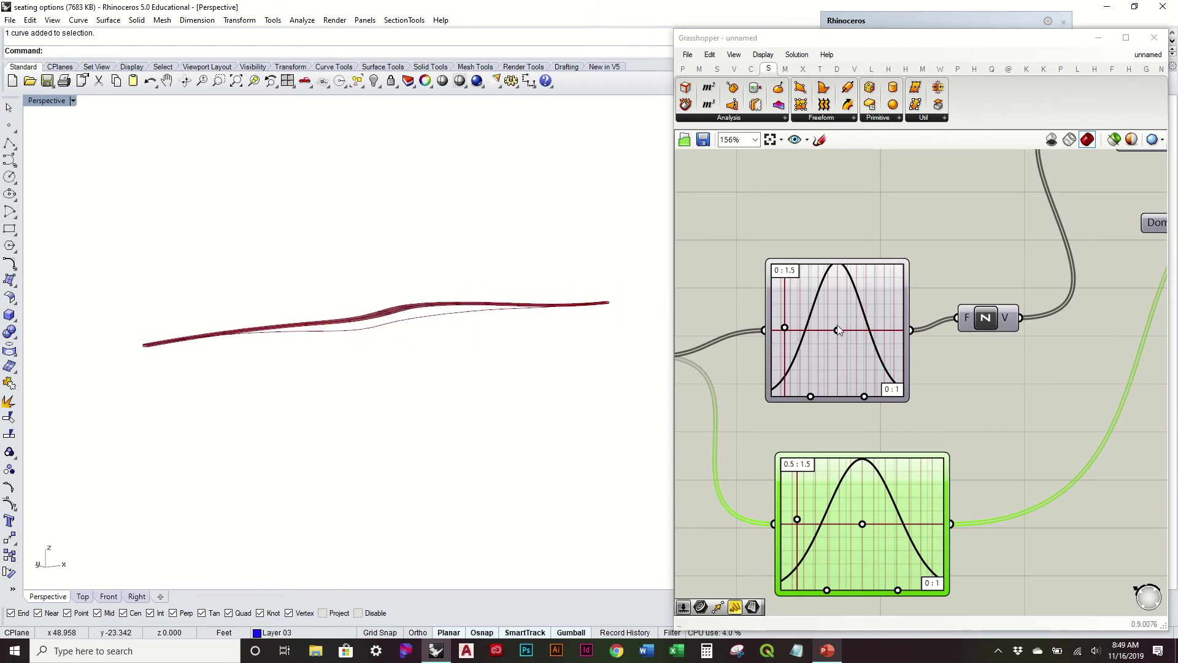
left_click_drag(785, 329, 785, 329)
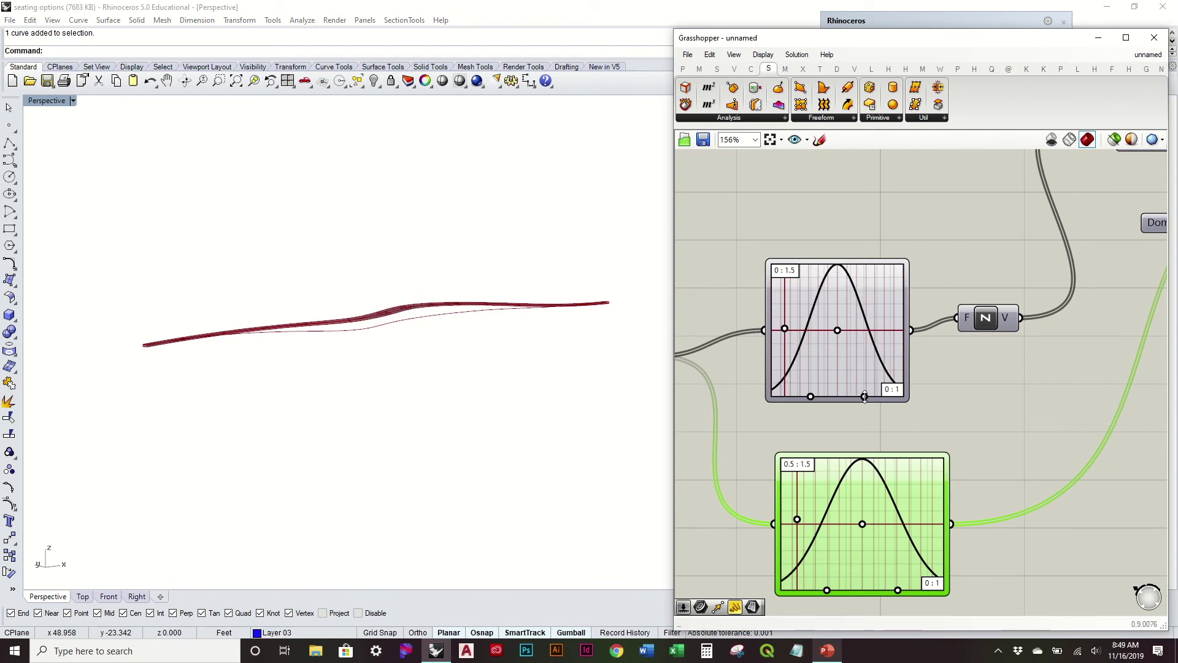
left_click_drag(865, 397, 859, 397)
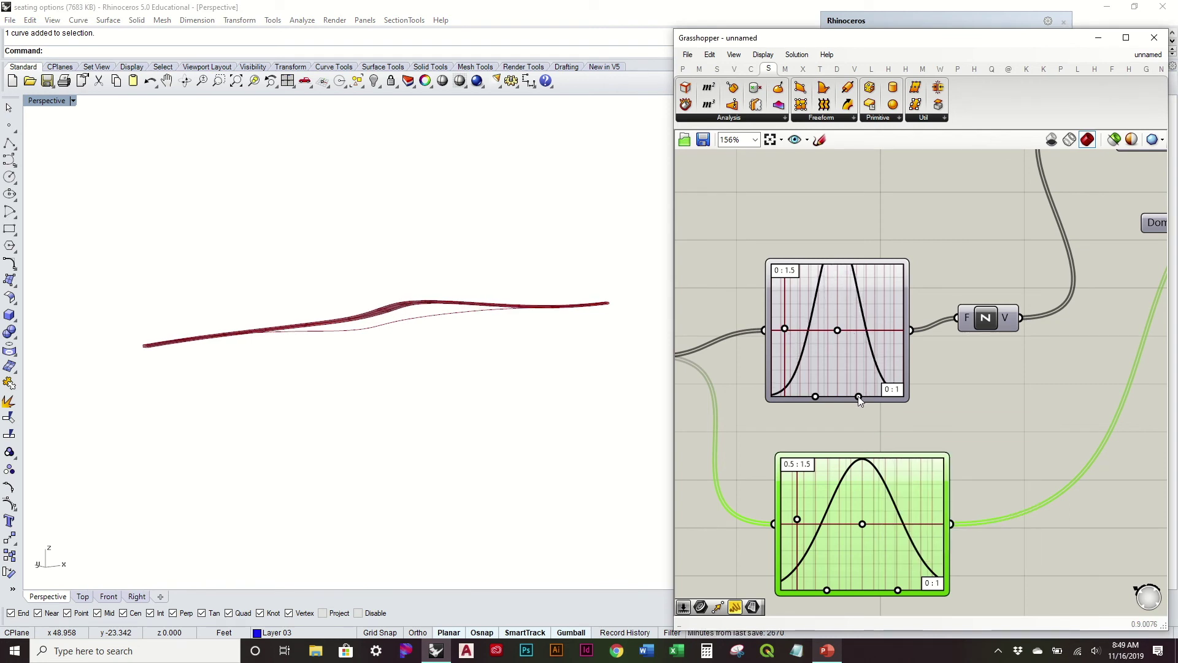
- Change the graph type of the Graph Mapper feeding Unit Z to Bezier
left_click(863, 362)
right_click(863, 362)
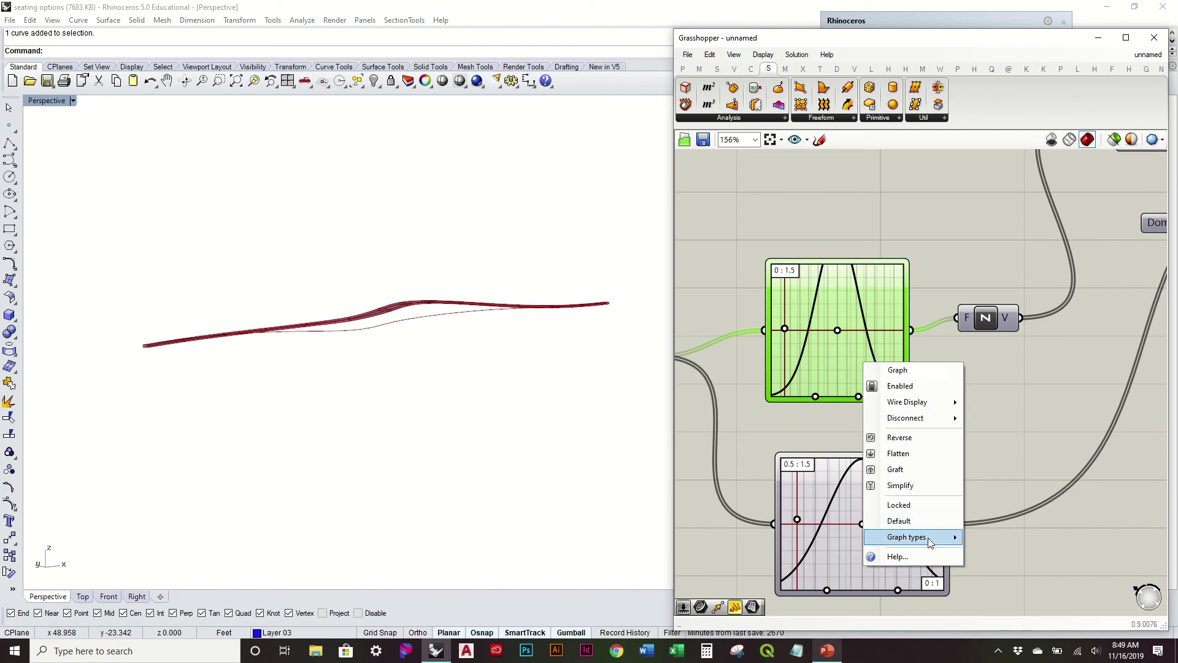
mouse_move(928, 537)
left_click(1013, 491)
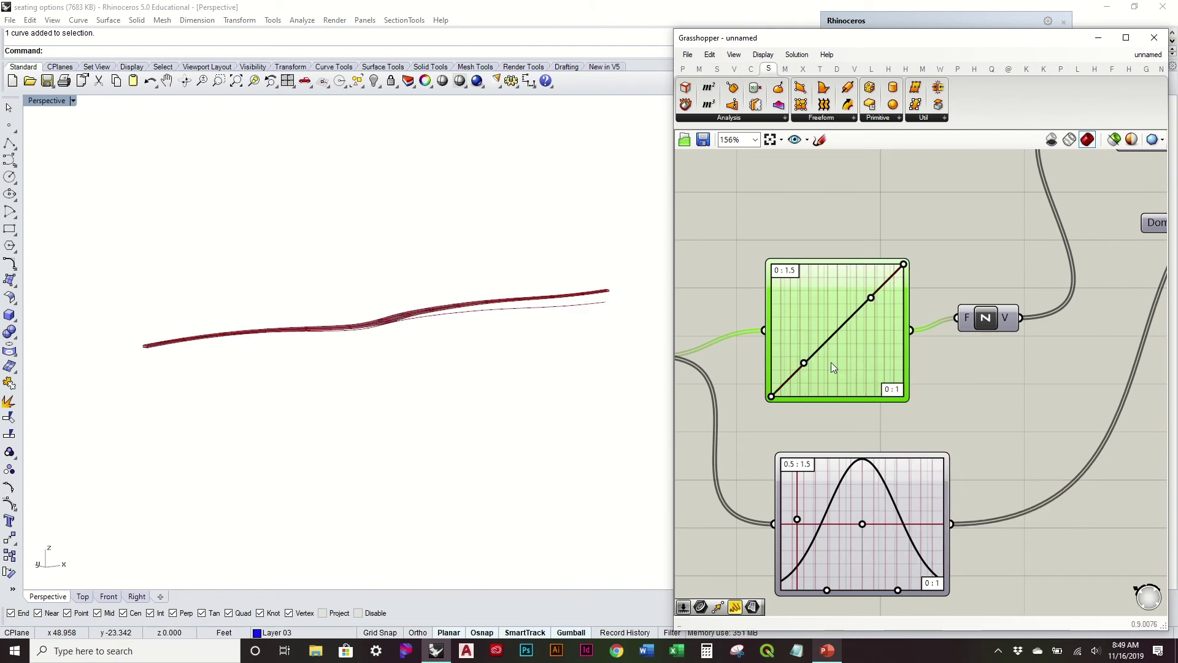
- Shape the height Bezier graph into an S-curve with level ends using its handles, and check the bench
left_click_drag(804, 363, 841, 425)
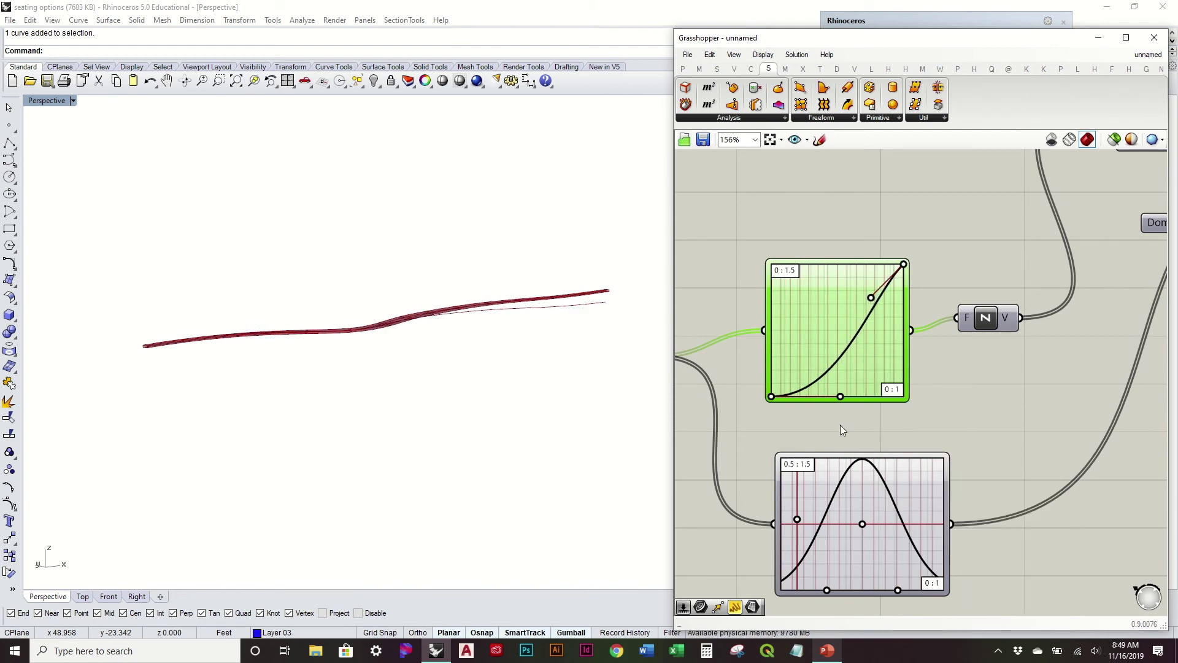
left_click_drag(871, 298, 829, 240)
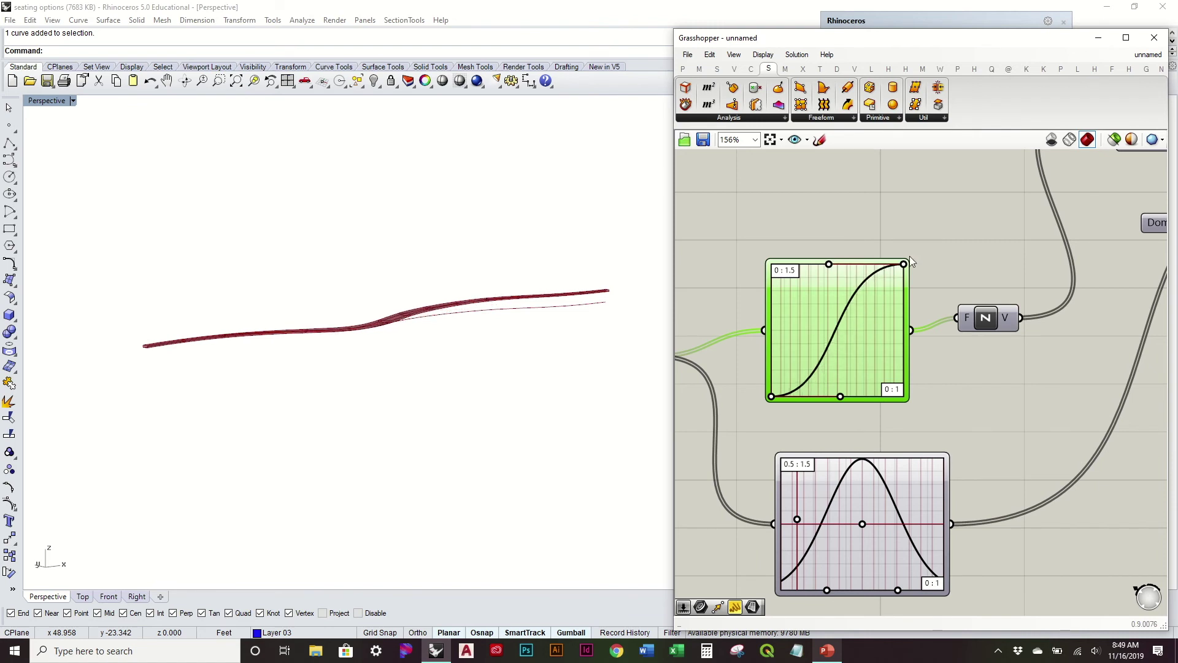
mouse_move(904, 263)
left_mouse_down()
mouse_move(911, 290)
mouse_move(913, 248)
left_mouse_up()
left_click_drag(828, 264, 811, 264)
mouse_move(557, 308)
right_mouse_down()
mouse_move(479, 280)
mouse_move(453, 300)
mouse_move(576, 294)
right_mouse_up()
right_click_drag(859, 413, 858, 360)
right_click_drag(625, 314, 561, 420)
- Change the graph type of the width Graph Mapper to Bezier
right_click_drag(961, 483, 938, 388)
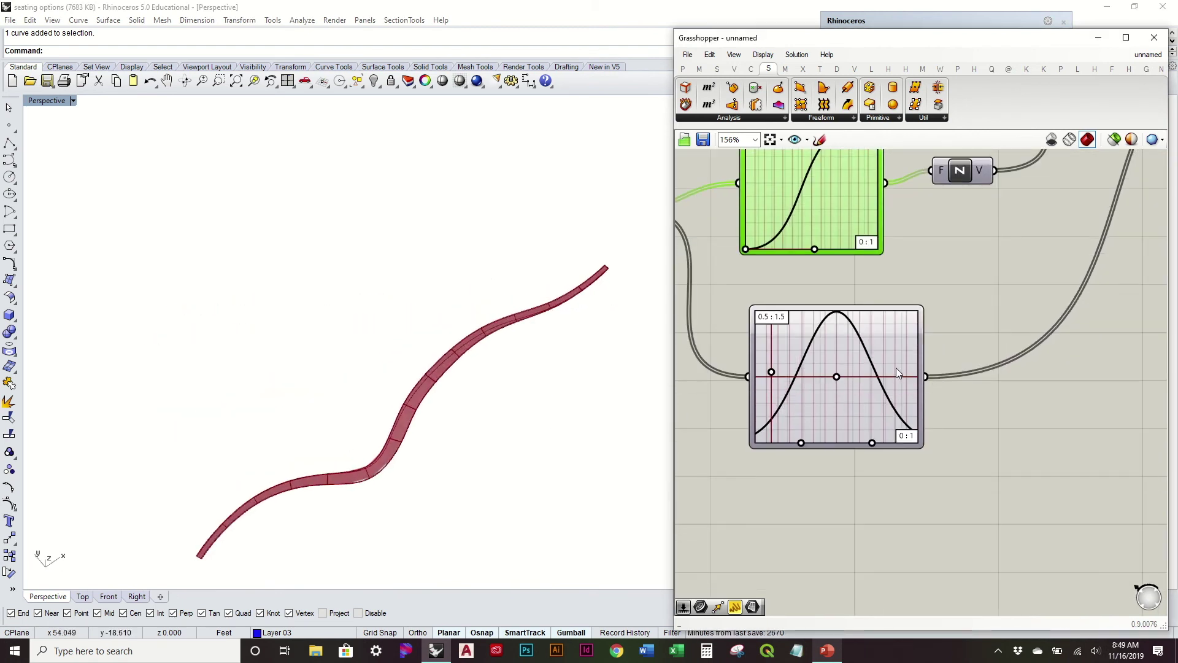
right_click_drag(575, 362, 568, 334)
left_click(899, 351)
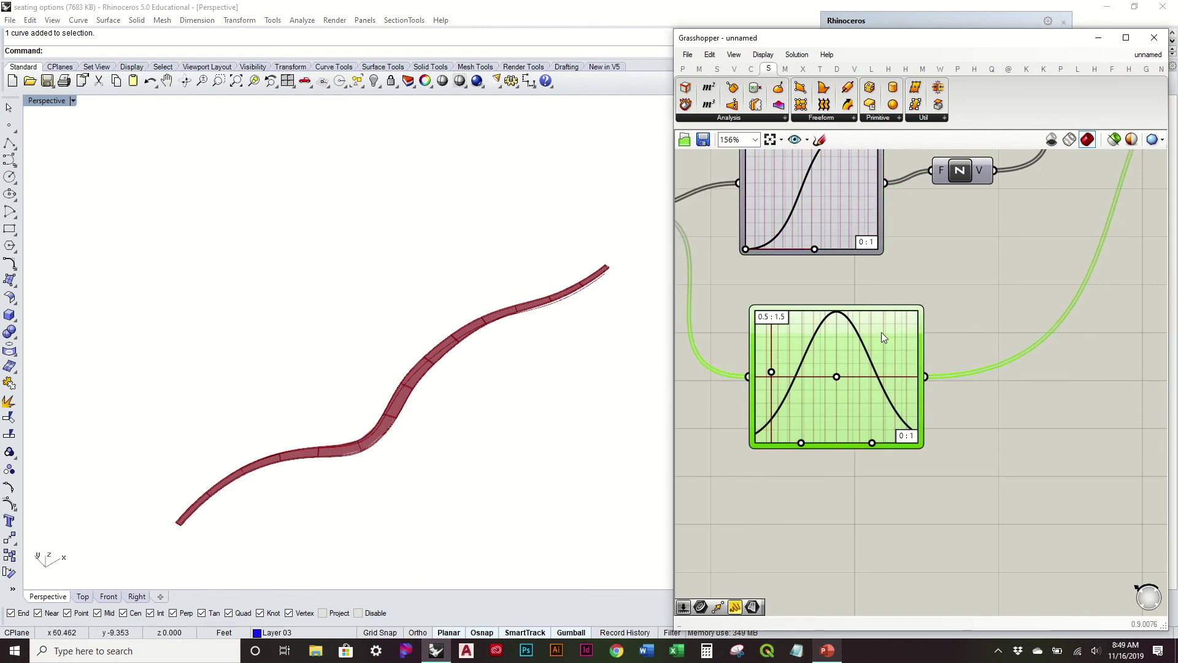
scroll(885, 380, "down", 1)
scroll(875, 348, "down", 3)
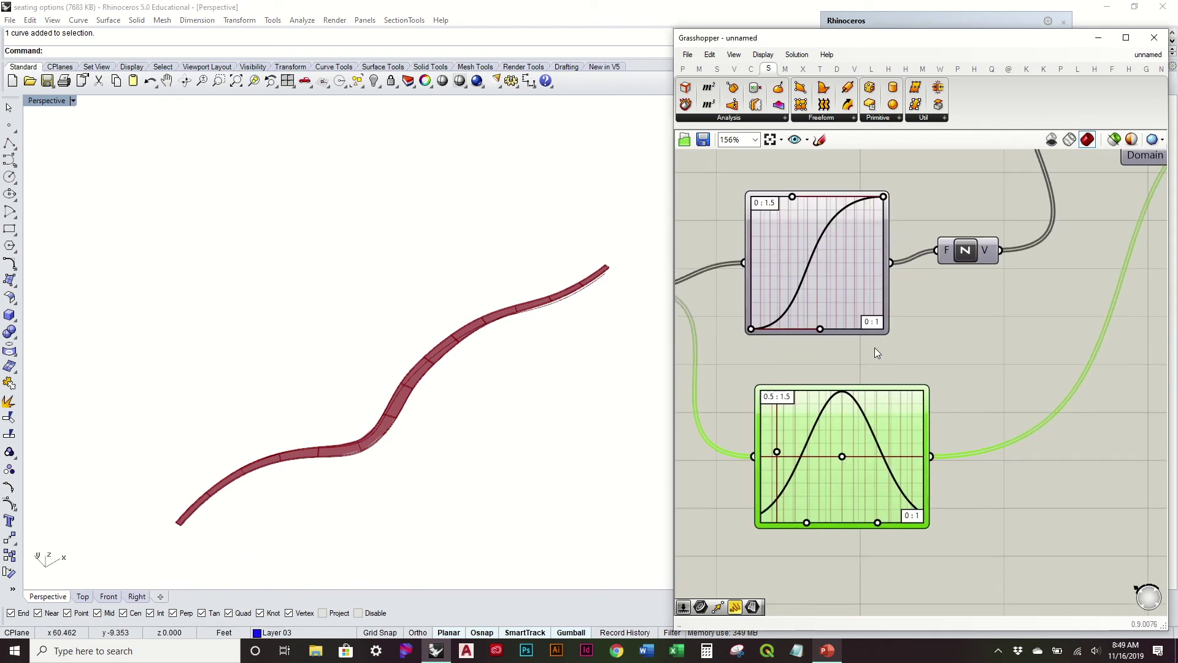
right_click(886, 405)
mouse_move(972, 580)
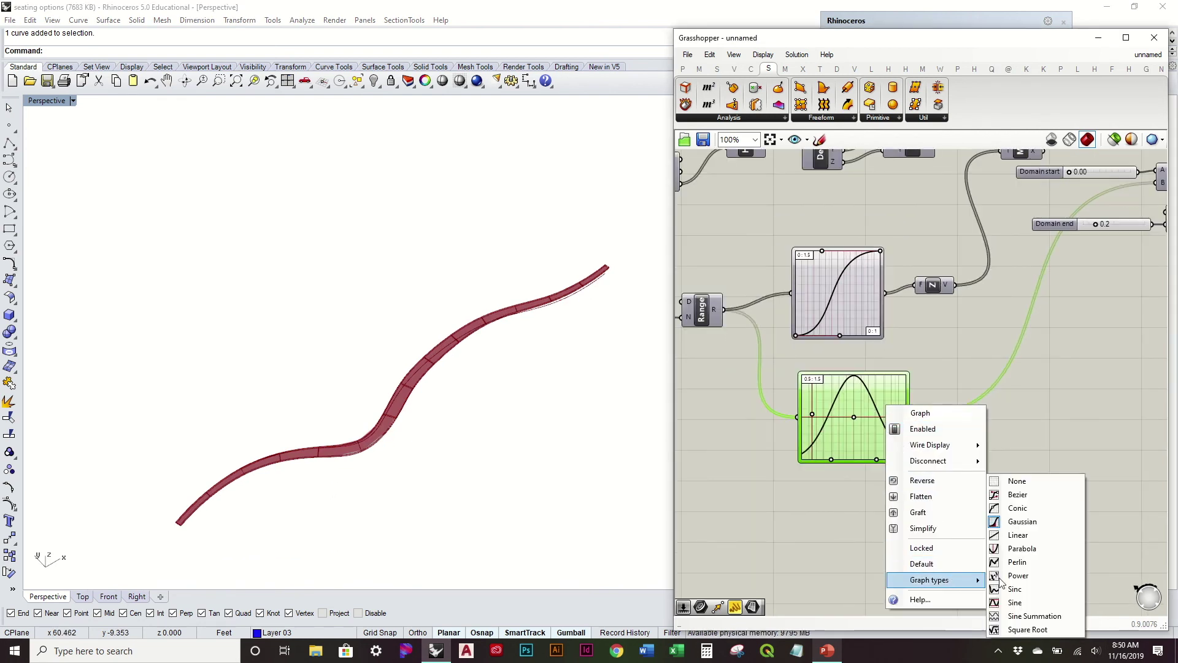
left_click(1018, 535)
- Shape the width Bezier graph into an S-curve by setting its upper and lower handles level with the ends
scroll(885, 424, "up", 2)
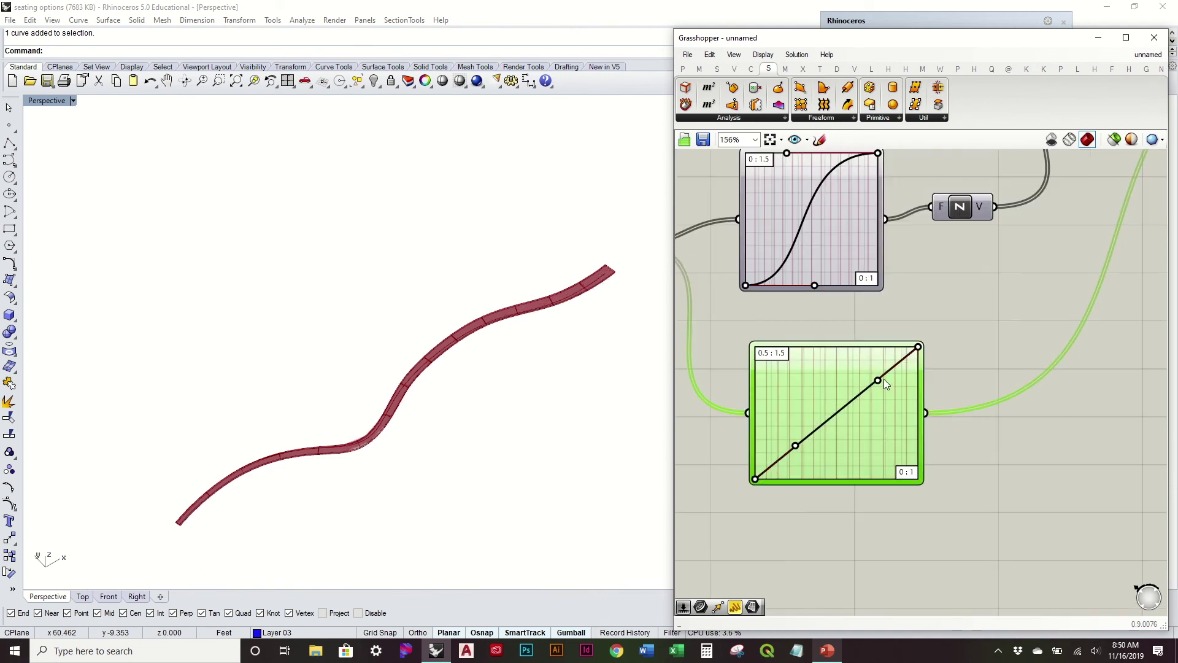
left_click_drag(884, 380, 858, 346)
left_click_drag(795, 446, 860, 479)
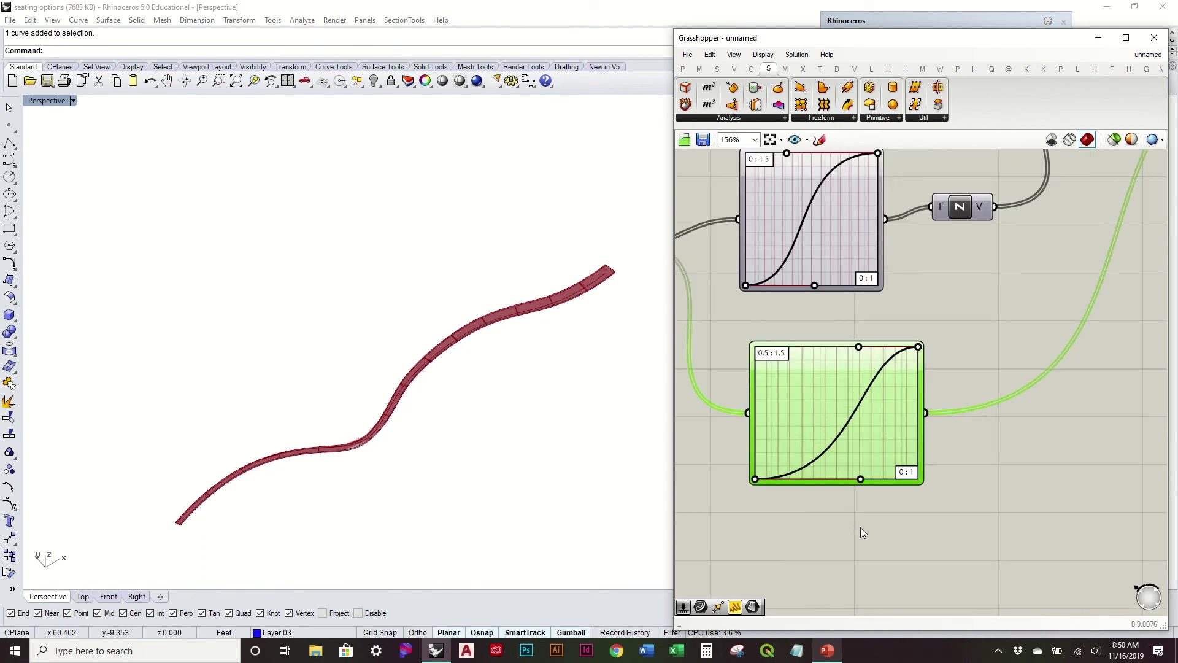
- Check the bench, and slide the upper handle of the width Bezier graph level toward the graph's start so the bench widens earlier
right_click_drag(376, 402, 467, 287)
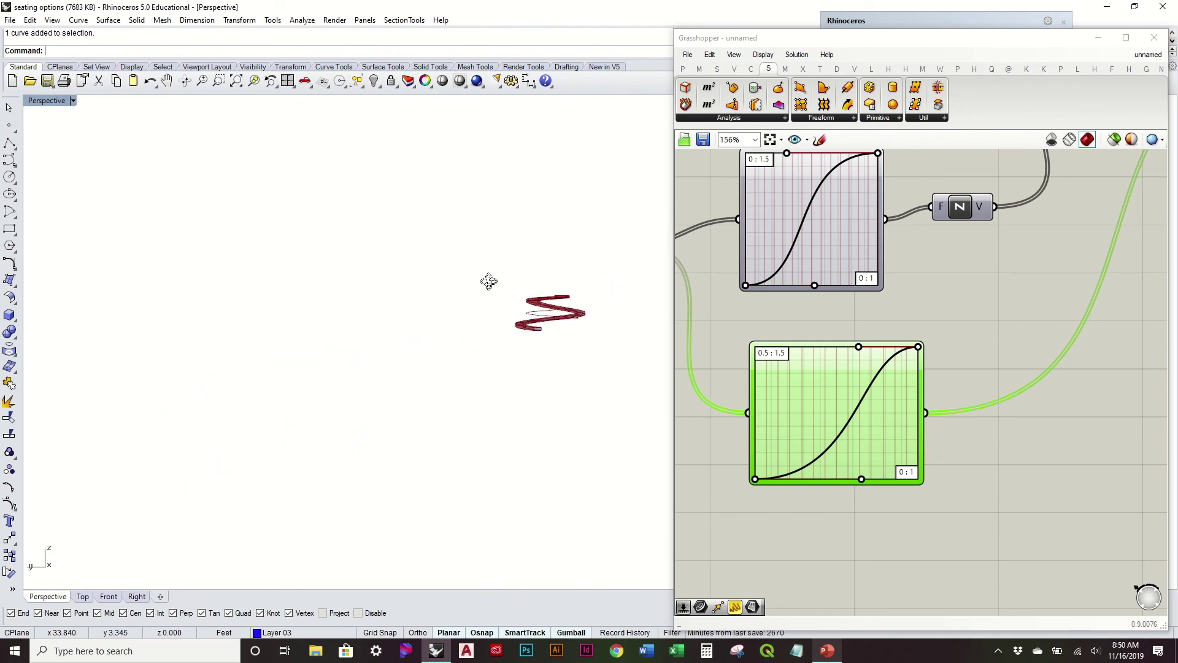
mouse_move(486, 331)
right_mouse_down()
mouse_move(460, 360)
mouse_move(360, 277)
right_mouse_up()
mouse_move(316, 355)
right_mouse_down()
mouse_move(465, 323)
mouse_move(504, 290)
right_mouse_up()
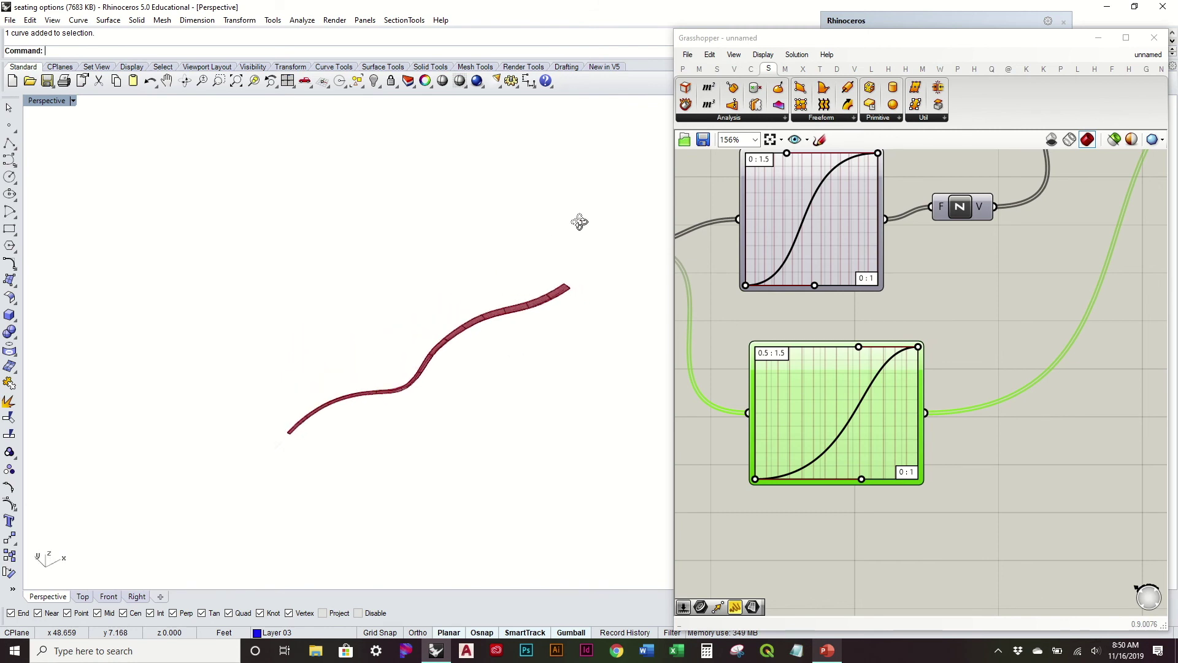
mouse_move(611, 207)
right_mouse_down()
mouse_move(544, 339)
mouse_move(531, 302)
mouse_move(560, 283)
mouse_move(581, 349)
mouse_move(568, 403)
mouse_move(546, 408)
right_mouse_up()
left_click_drag(858, 346, 805, 347)
- Examine the reshaped bench from the side and from above, along with the overall definition feeding the loft
mouse_move(632, 351)
right_mouse_down()
mouse_move(447, 387)
mouse_move(447, 403)
mouse_move(421, 315)
mouse_move(350, 350)
mouse_move(382, 341)
mouse_move(347, 326)
mouse_move(342, 465)
mouse_move(366, 327)
mouse_move(418, 303)
mouse_move(513, 303)
mouse_move(536, 321)
mouse_move(526, 411)
mouse_move(531, 337)
mouse_move(548, 307)
mouse_move(425, 334)
mouse_move(410, 451)
mouse_move(422, 314)
right_mouse_up()
right_click_drag(412, 376, 540, 303)
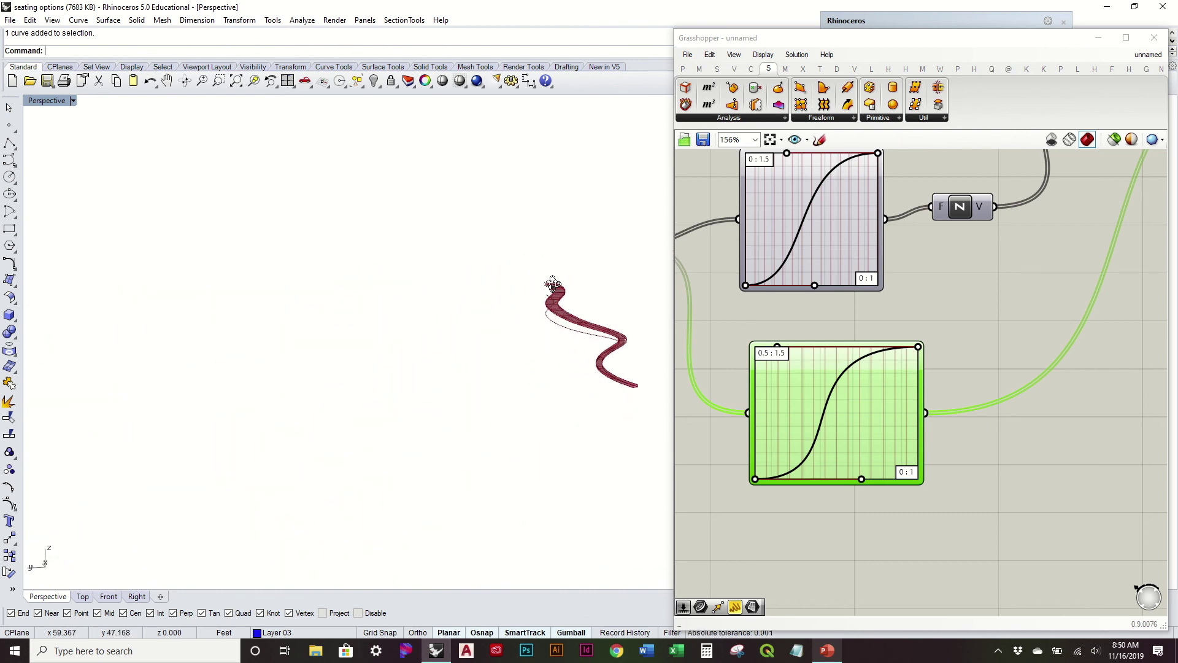
right_click_drag(537, 350, 575, 336)
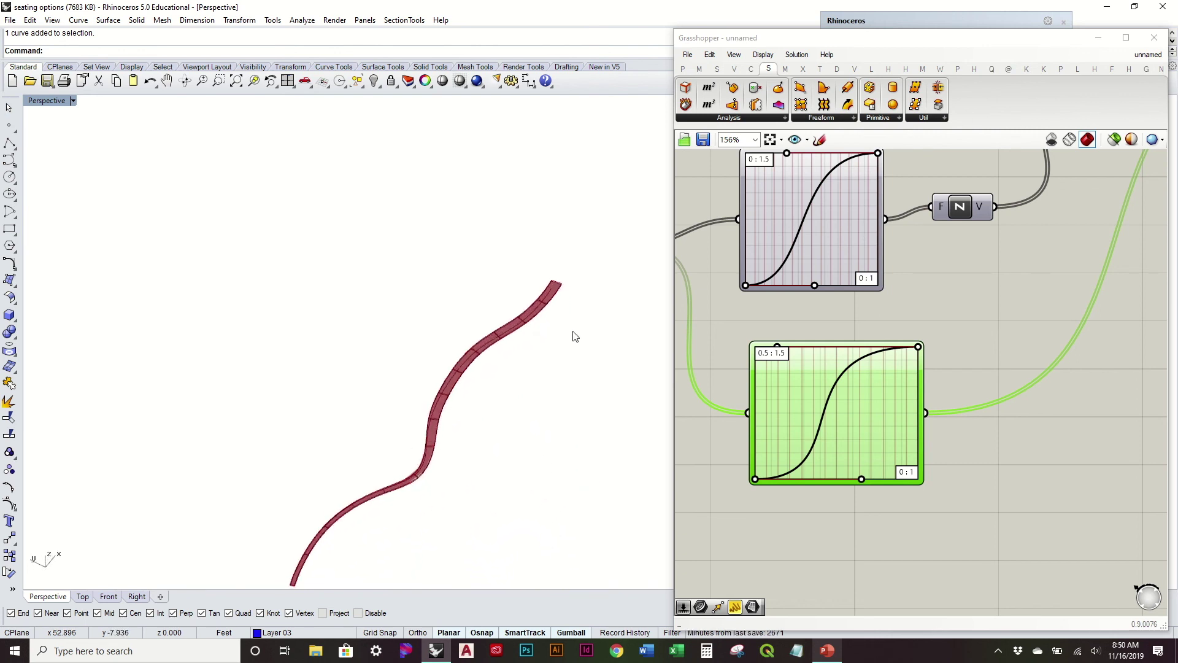
mouse_move(447, 405)
right_mouse_down()
mouse_move(503, 375)
mouse_move(523, 341)
mouse_move(534, 405)
mouse_move(533, 341)
mouse_move(563, 245)
mouse_move(410, 363)
mouse_move(605, 387)
mouse_move(544, 318)
mouse_move(507, 337)
mouse_move(447, 473)
mouse_move(413, 398)
mouse_move(468, 462)
mouse_move(451, 371)
mouse_move(478, 447)
mouse_move(507, 378)
mouse_move(444, 440)
mouse_move(476, 389)
mouse_move(519, 365)
mouse_move(468, 413)
mouse_move(531, 365)
mouse_move(400, 400)
mouse_move(376, 364)
mouse_move(432, 360)
mouse_move(466, 394)
mouse_move(423, 350)
right_mouse_up()
scroll(926, 315, "down", 6)
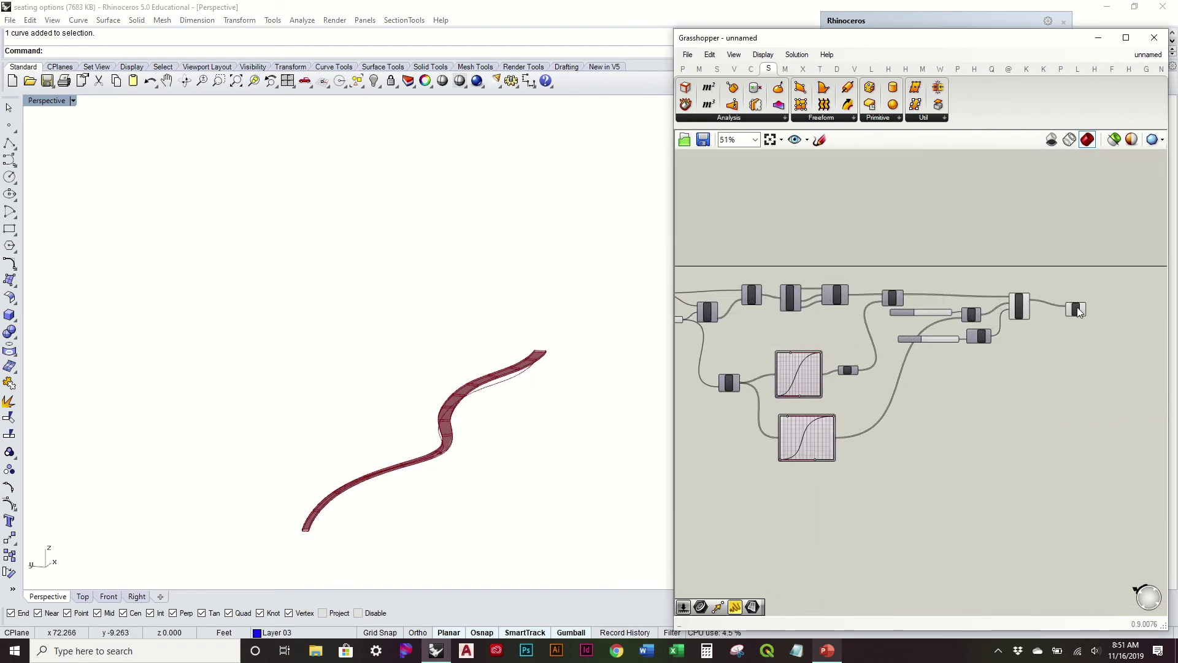
mouse_move(550, 381)
right_mouse_down()
mouse_move(534, 468)
mouse_move(561, 374)
right_mouse_up()
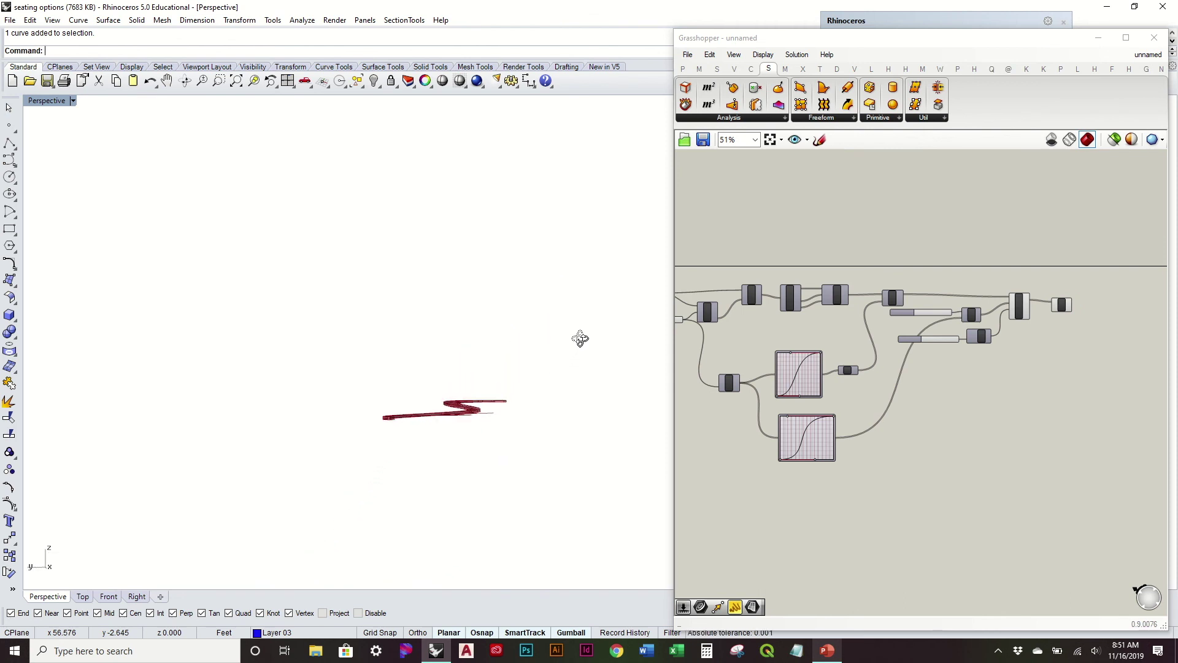